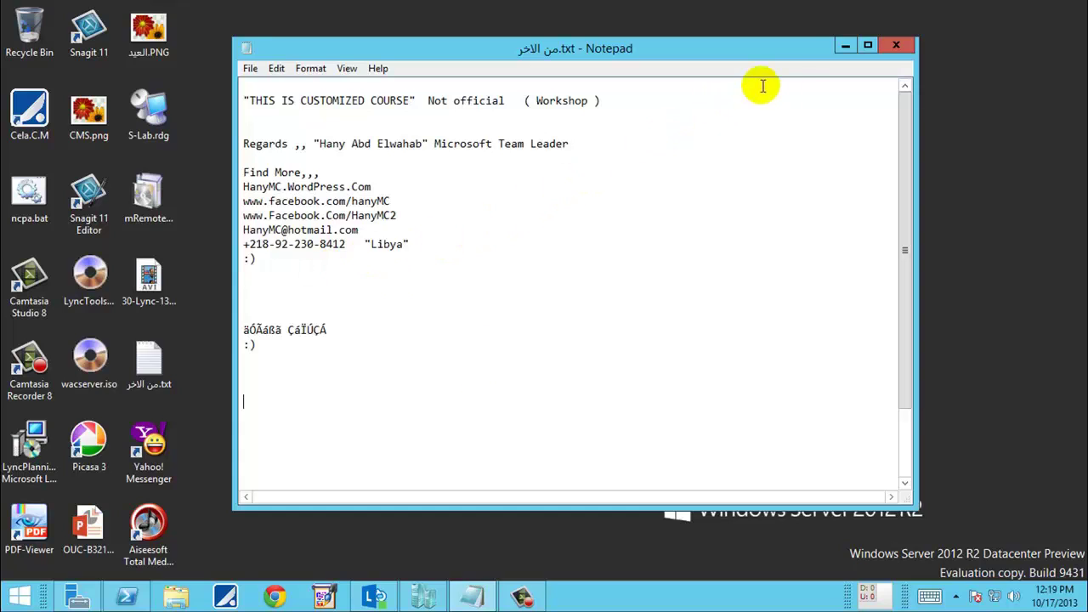
Minimize the text file, switch to Hyper-V Manager and select the S-Lync FE virtual machine
click(845, 45)
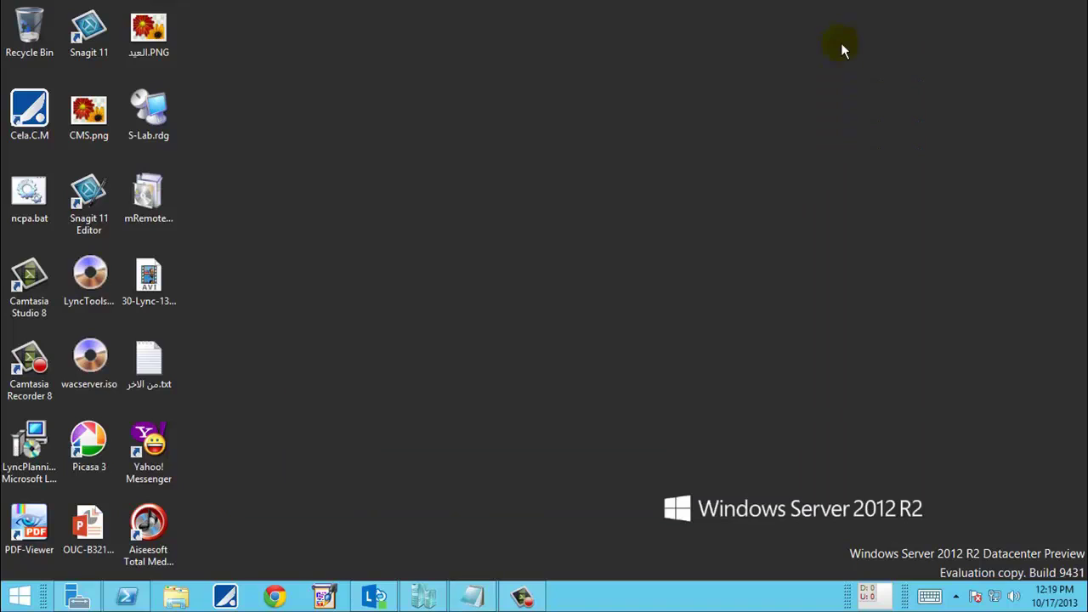
click(423, 595)
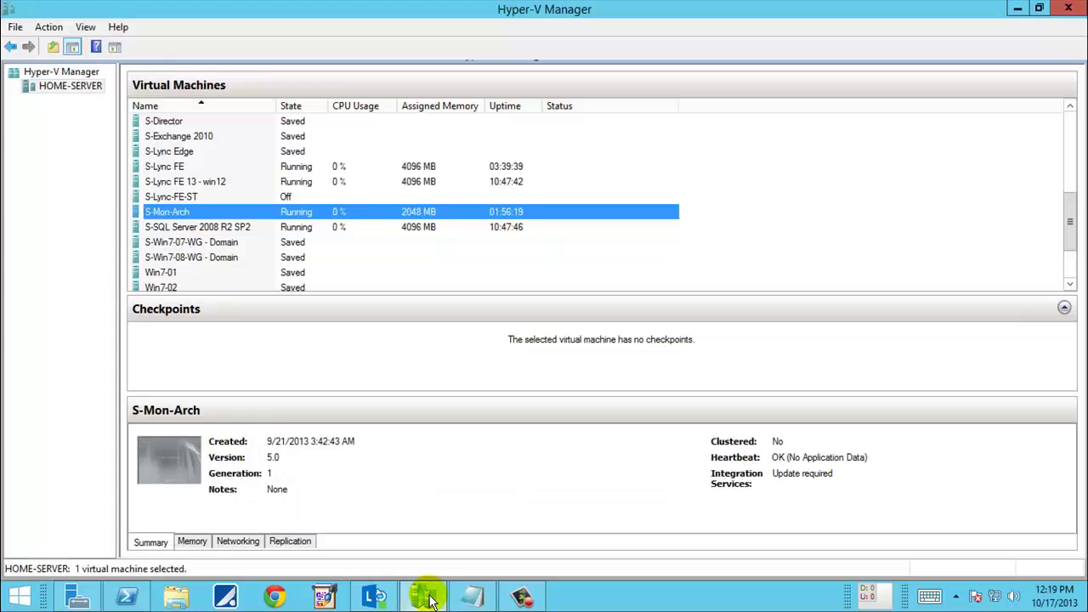
click(274, 167)
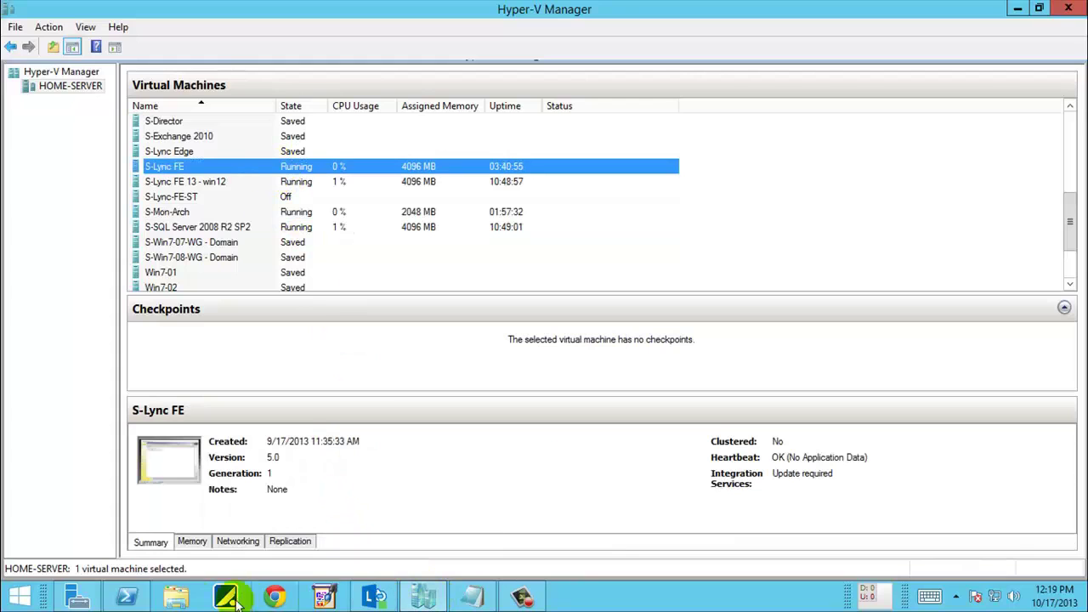
Find and launch Remote Desktop Connection Manager, then maximize its window
key(super)
text(rdc)
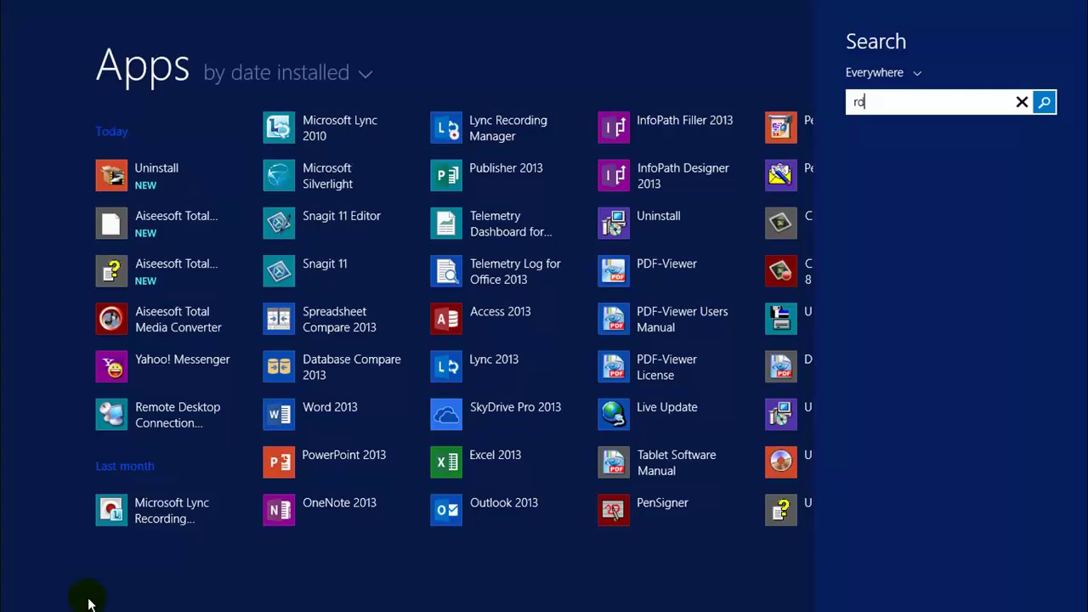
click(889, 174)
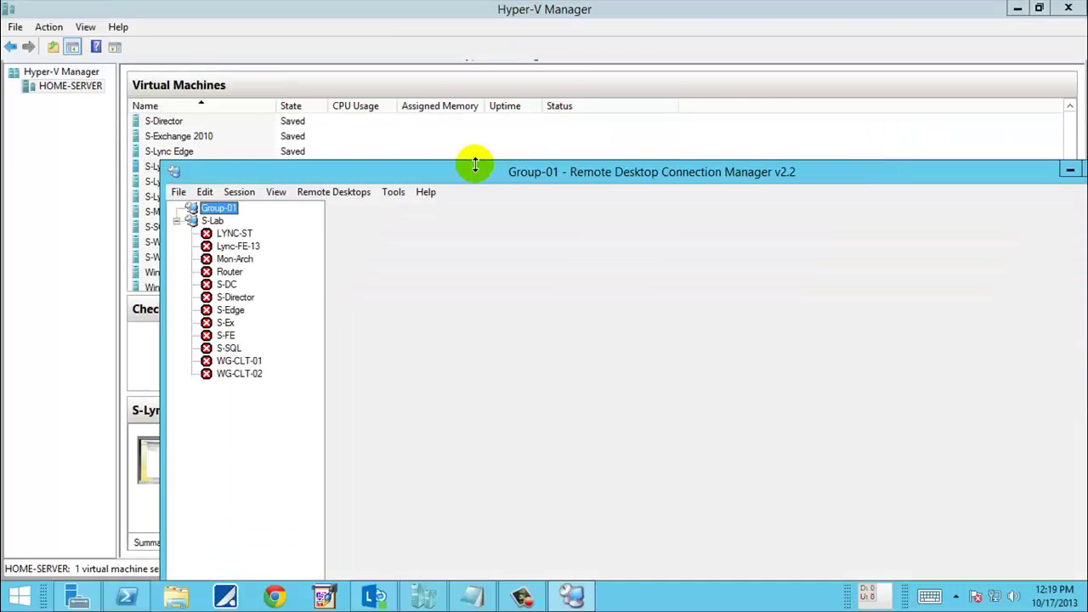
double_click(417, 170)
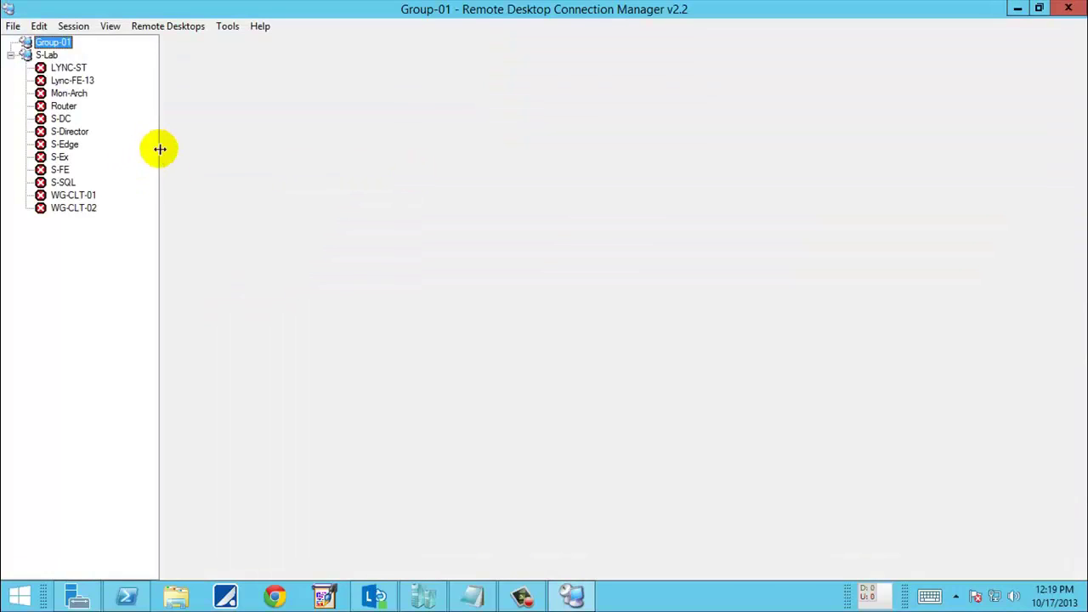
Narrow the server tree and connect to the Lync-FE-13, S-DC and S-SQL servers, dismissing any message that appears
drag(160, 149, 94, 138)
double_click(85, 80)
key(Return)
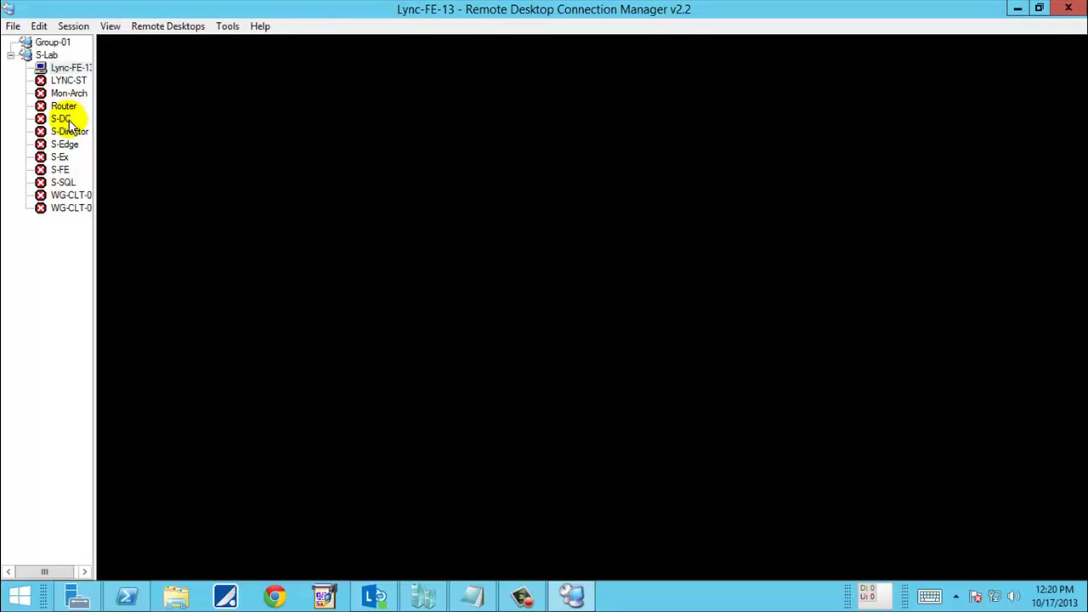
double_click(63, 119)
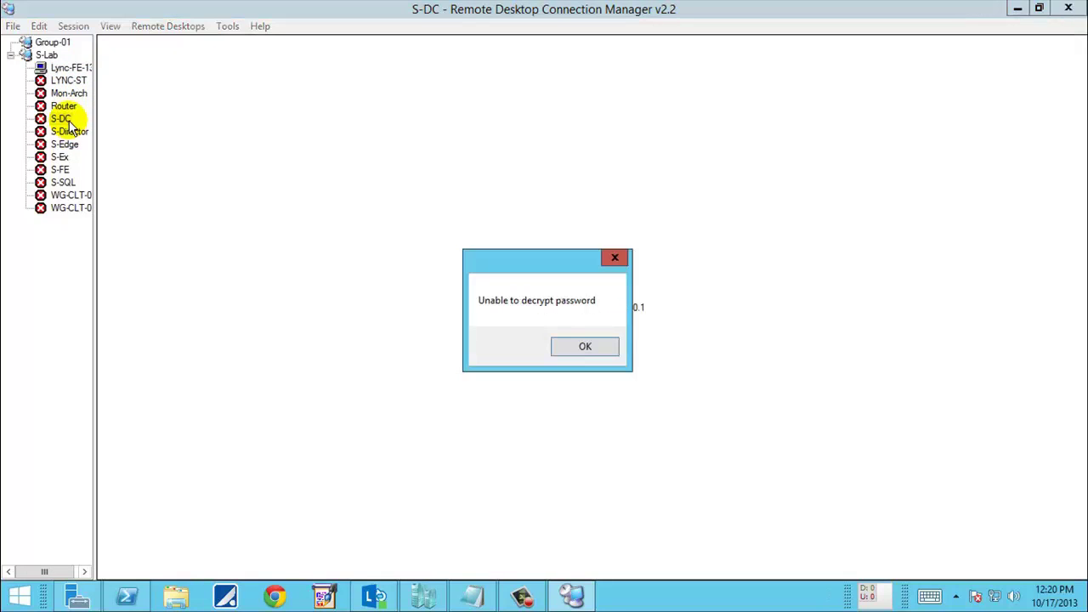
key(Return)
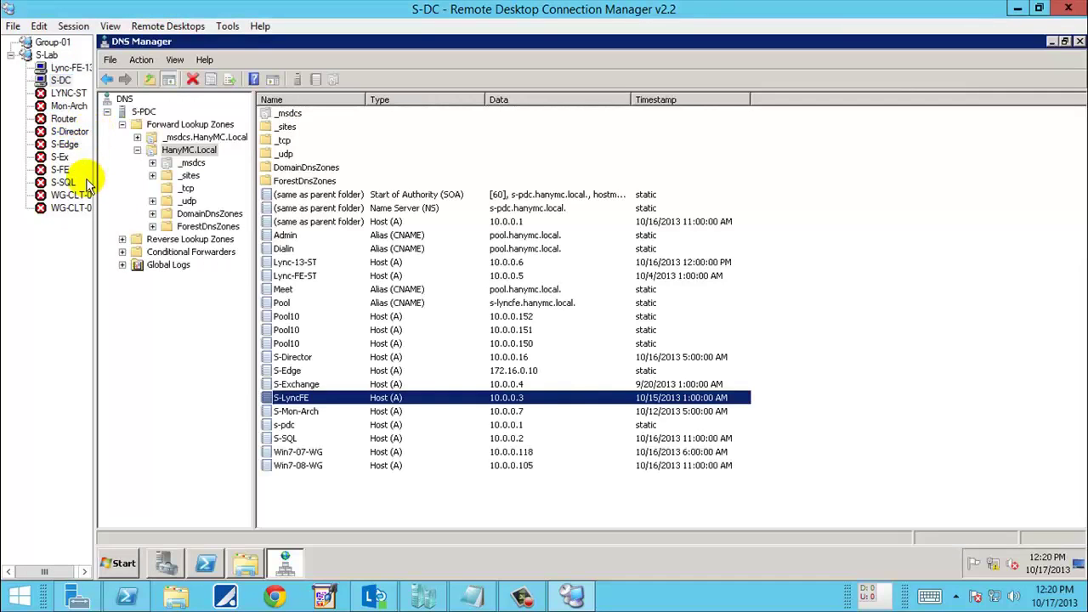
double_click(63, 182)
click(574, 357)
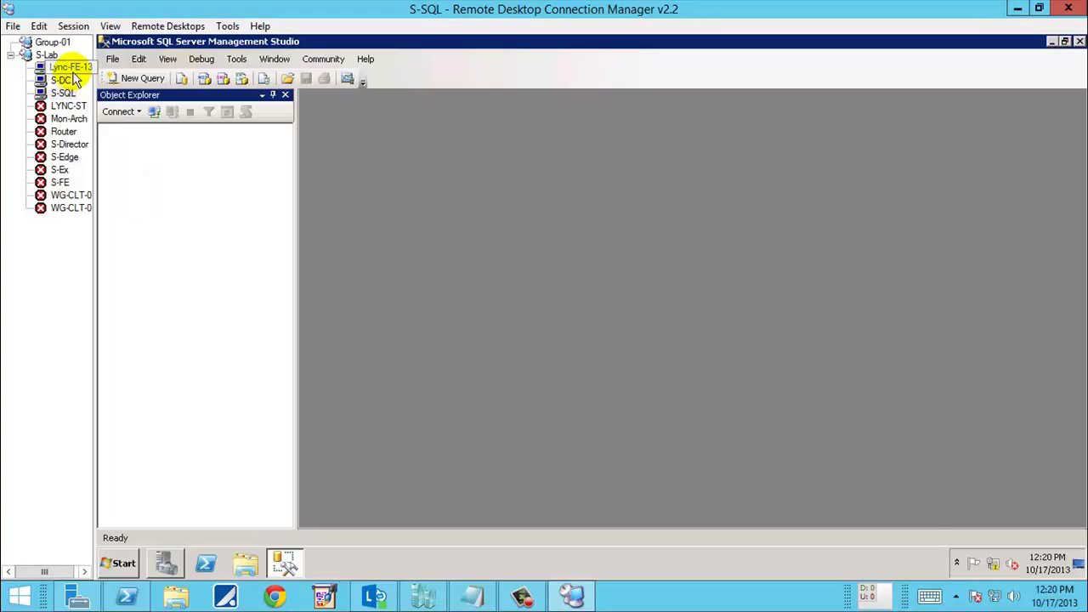
In the Lync-FE-13 session, minimize the Lync Control Panel, Lync client and Active Directory windows and bring up Topology Builder
click(72, 70)
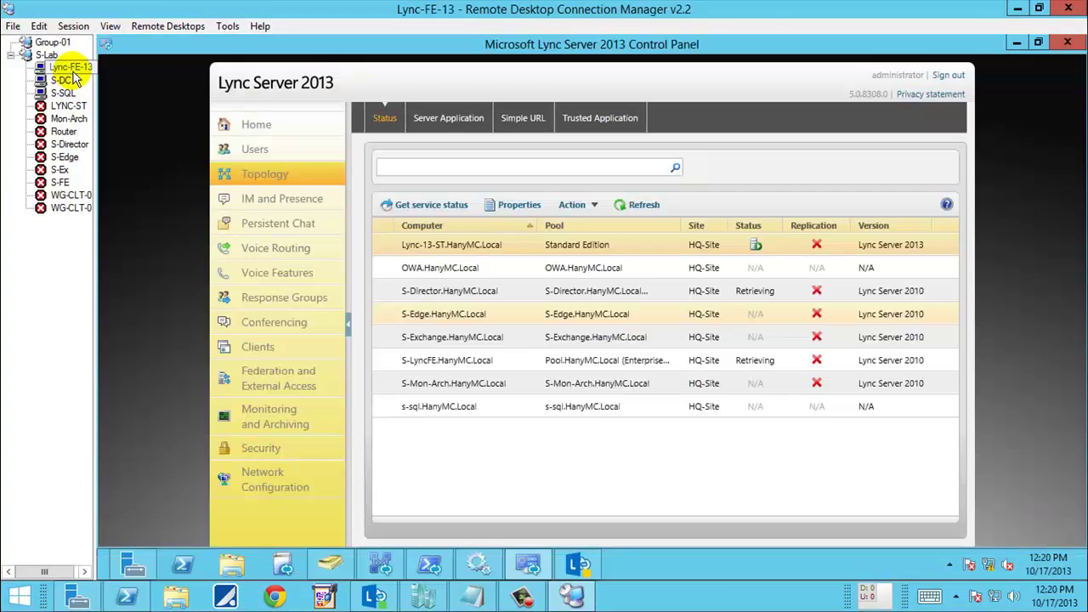
right_click(575, 44)
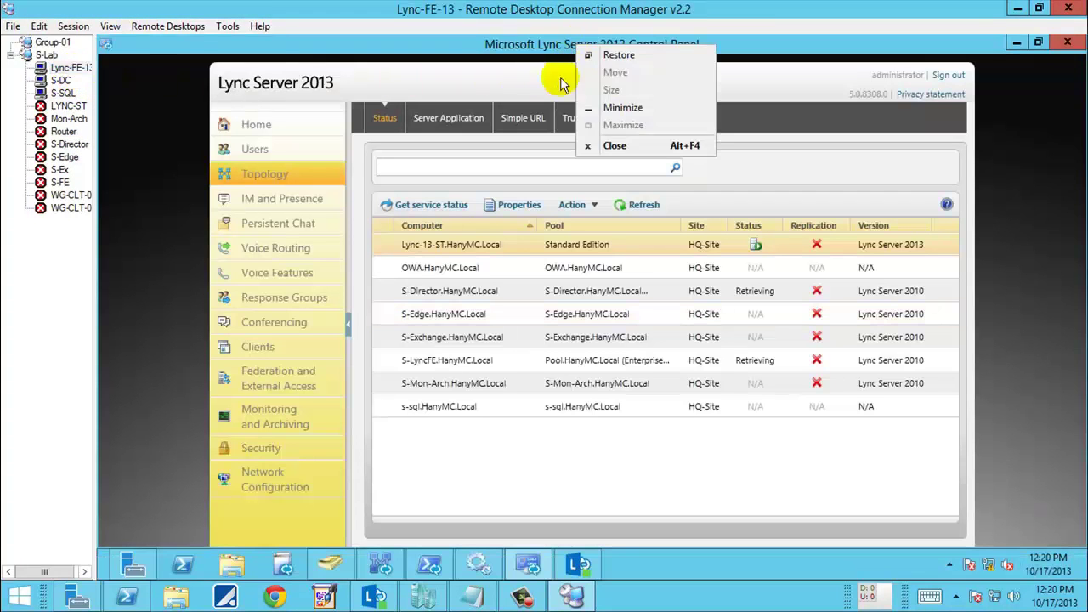
click(622, 107)
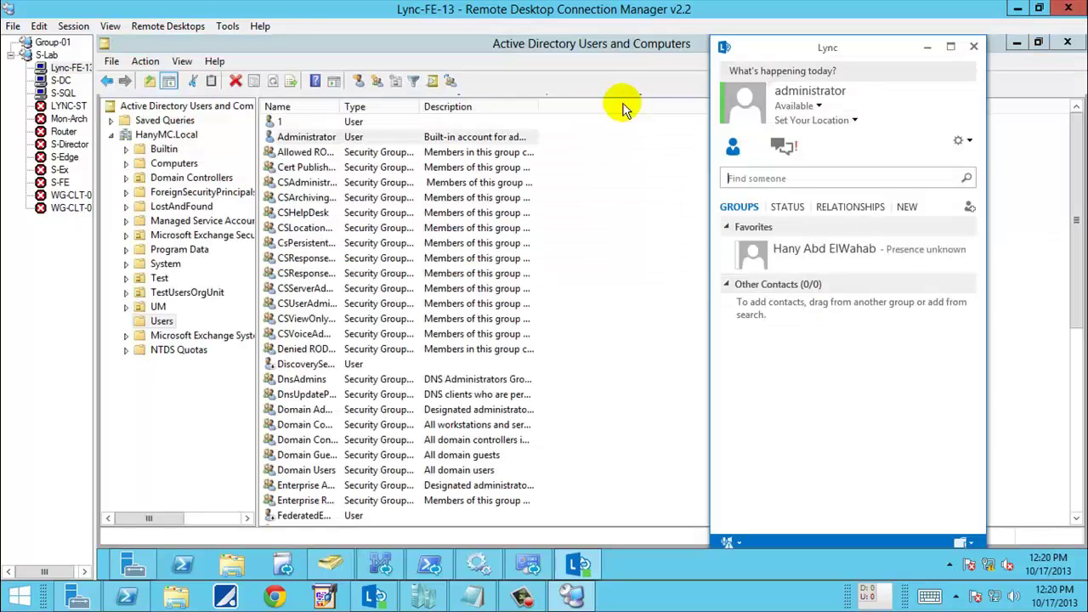
click(927, 47)
click(1017, 43)
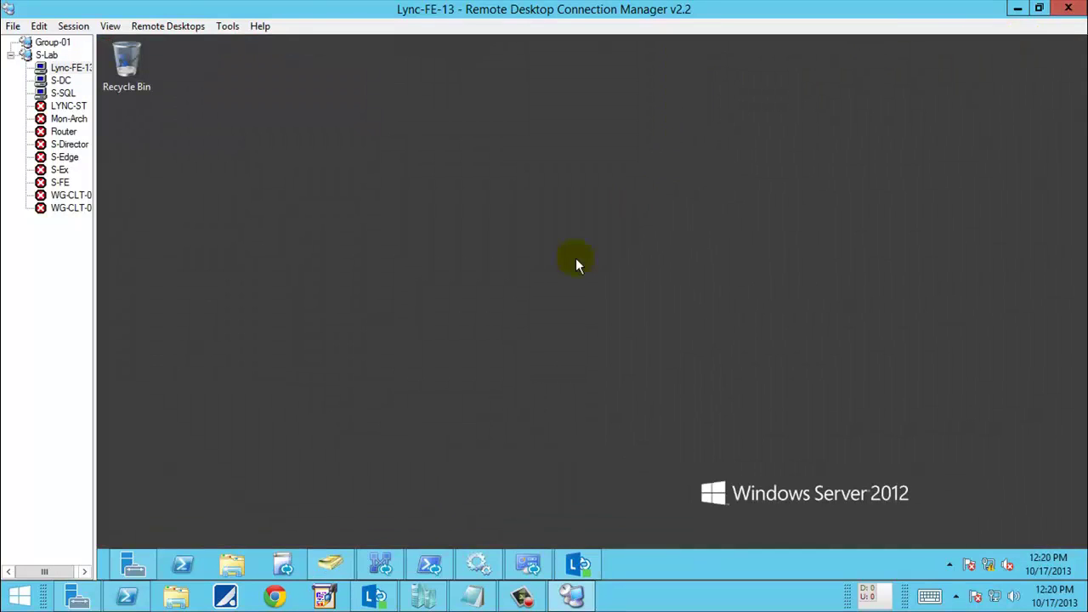
click(380, 564)
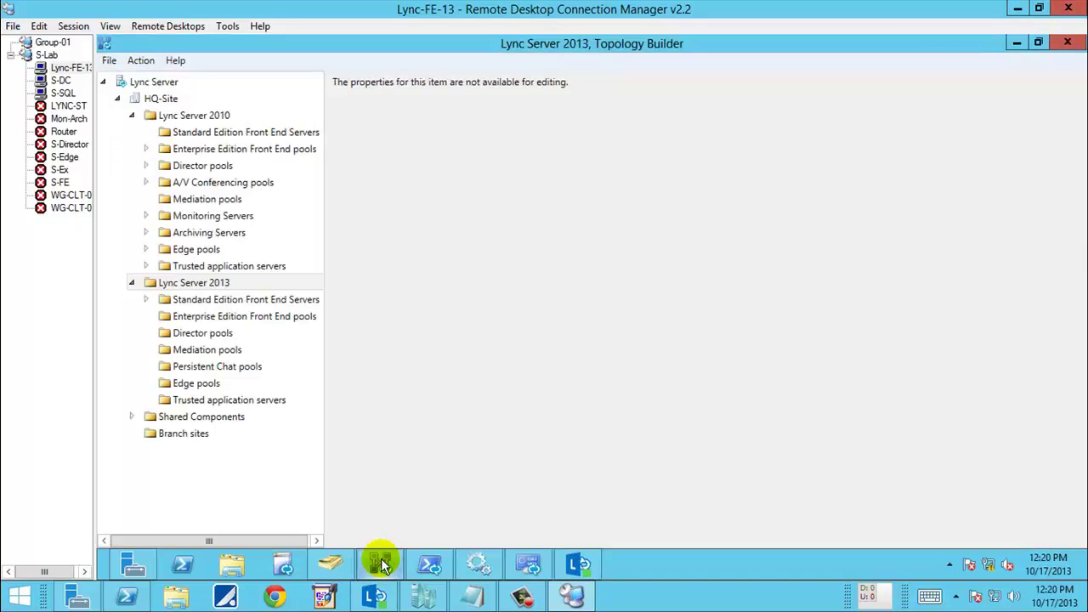
Examine the Lync Server topology properties and the Lync-13-ST server under the Lync Server 2013 Standard Edition Front End Servers
click(149, 83)
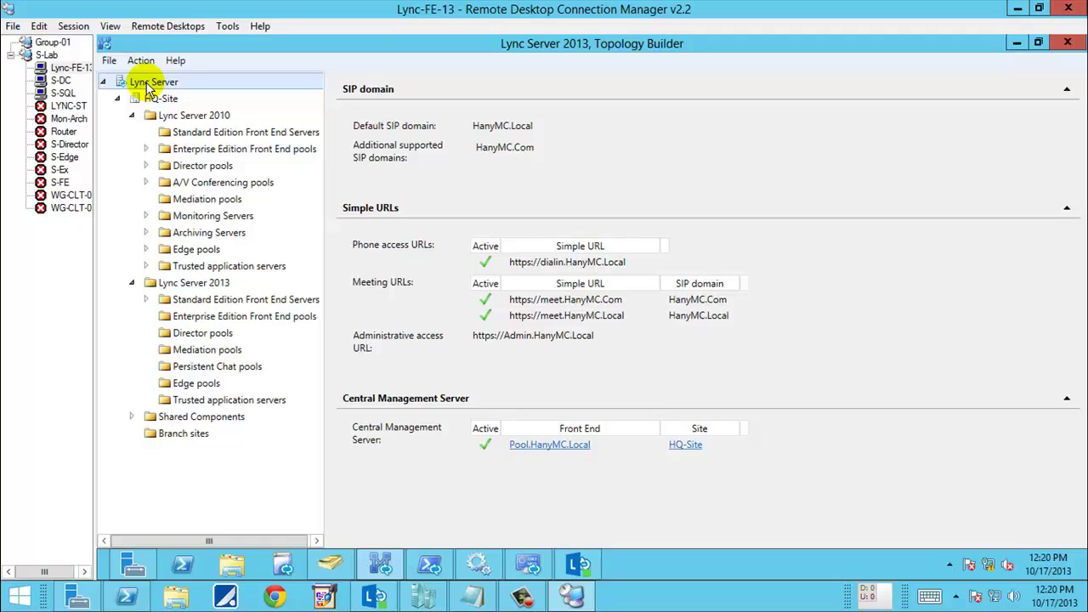
click(132, 116)
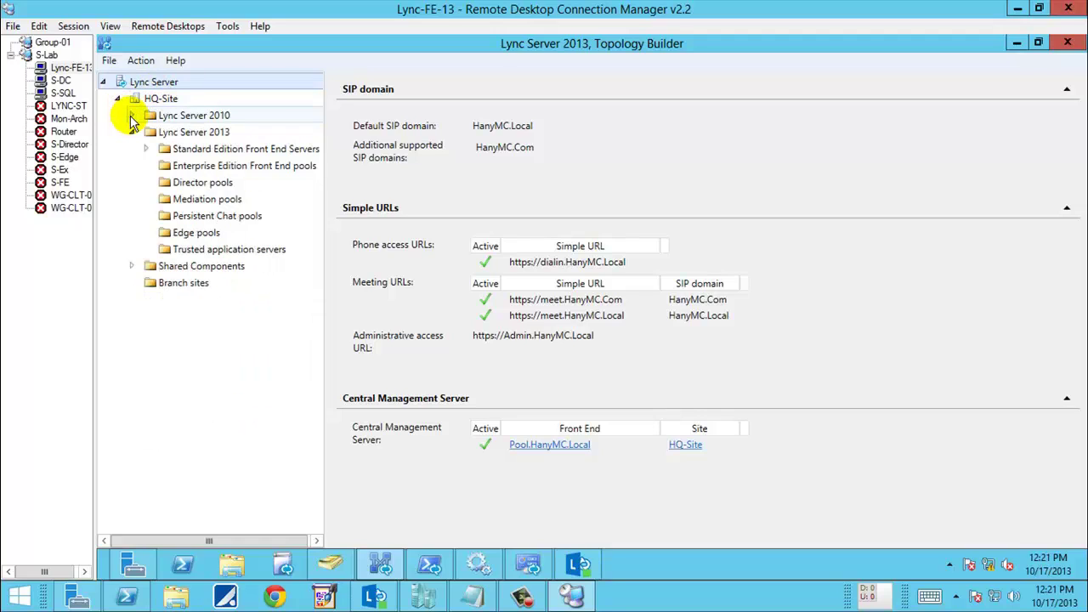
click(191, 153)
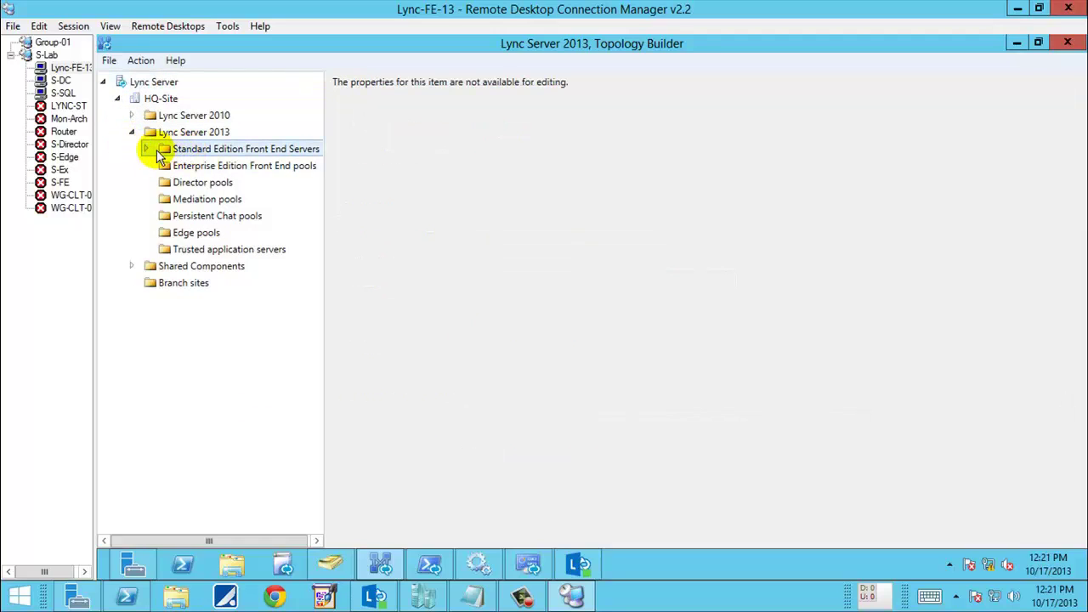
click(145, 149)
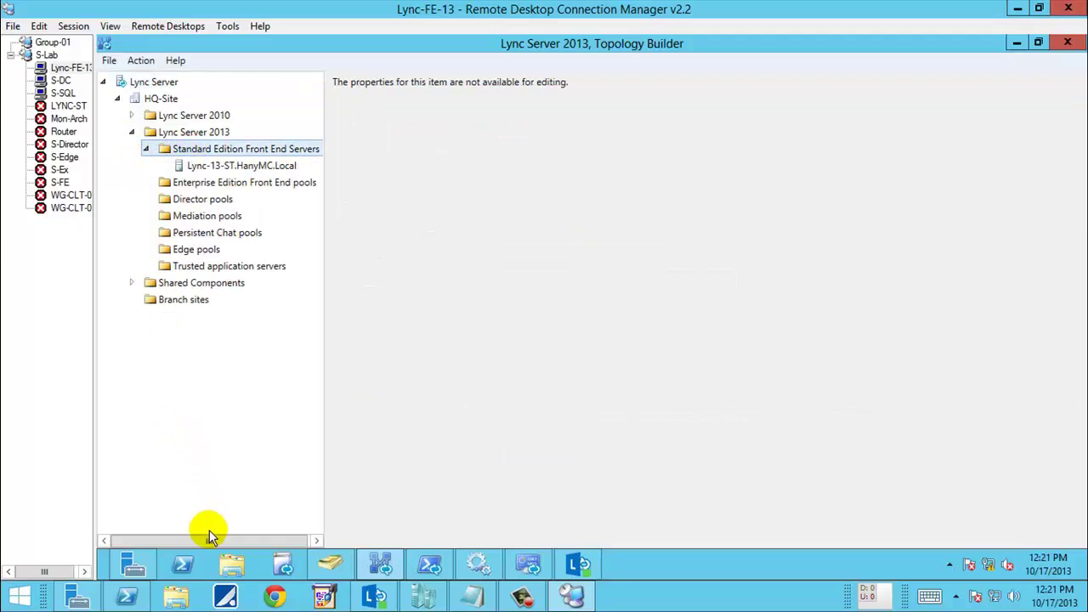
drag(326, 335, 339, 334)
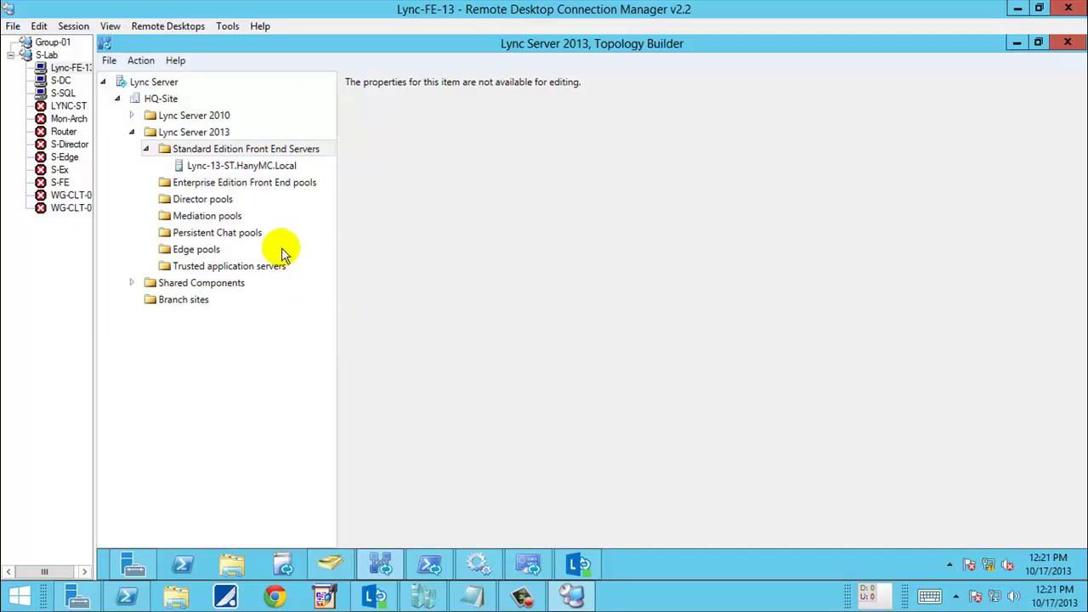
click(250, 167)
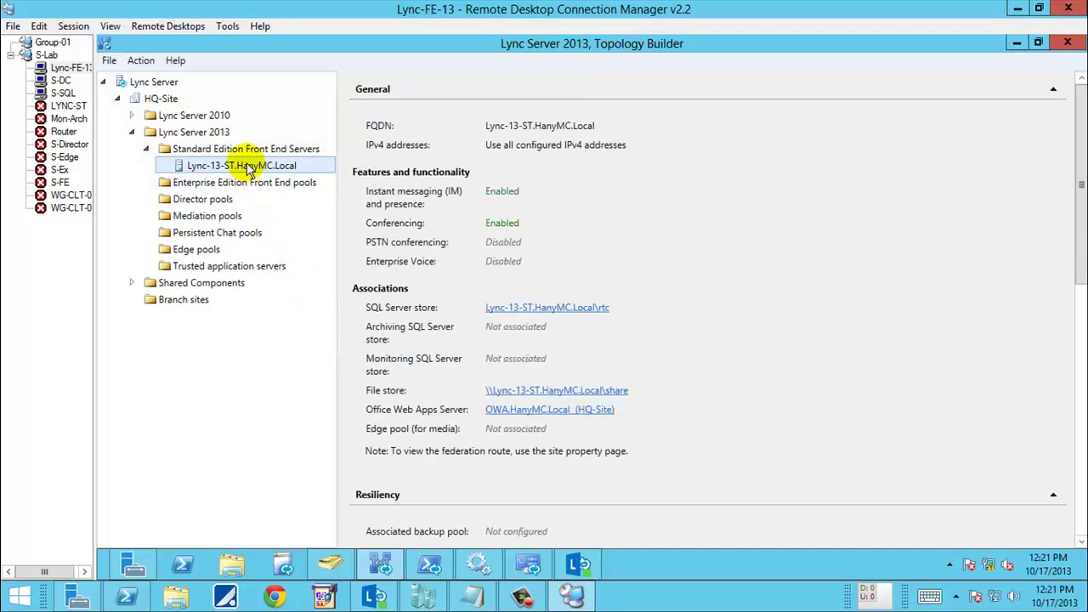
click(274, 150)
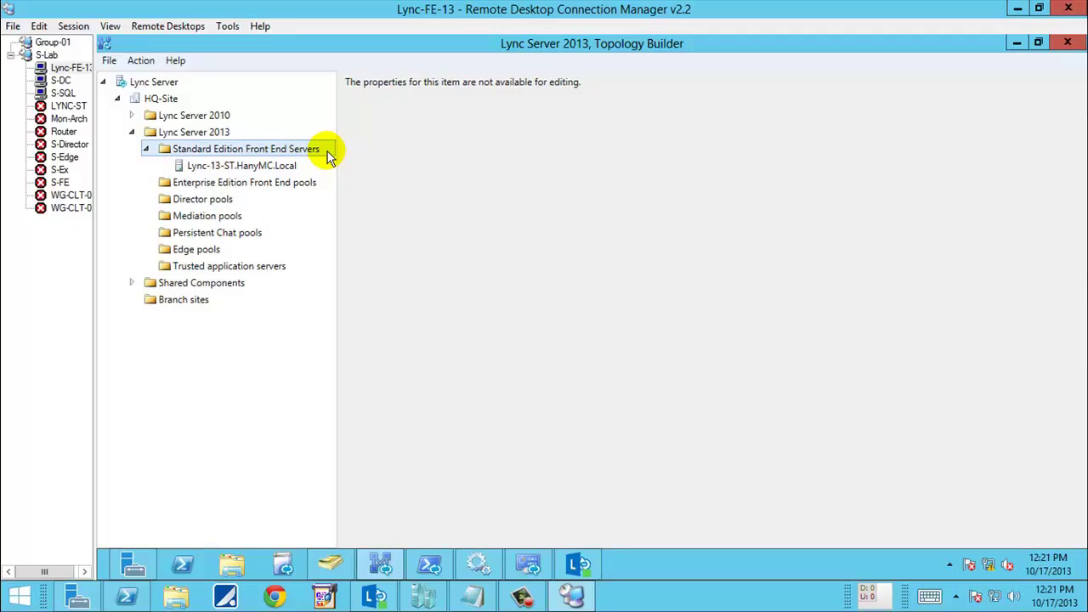
click(280, 168)
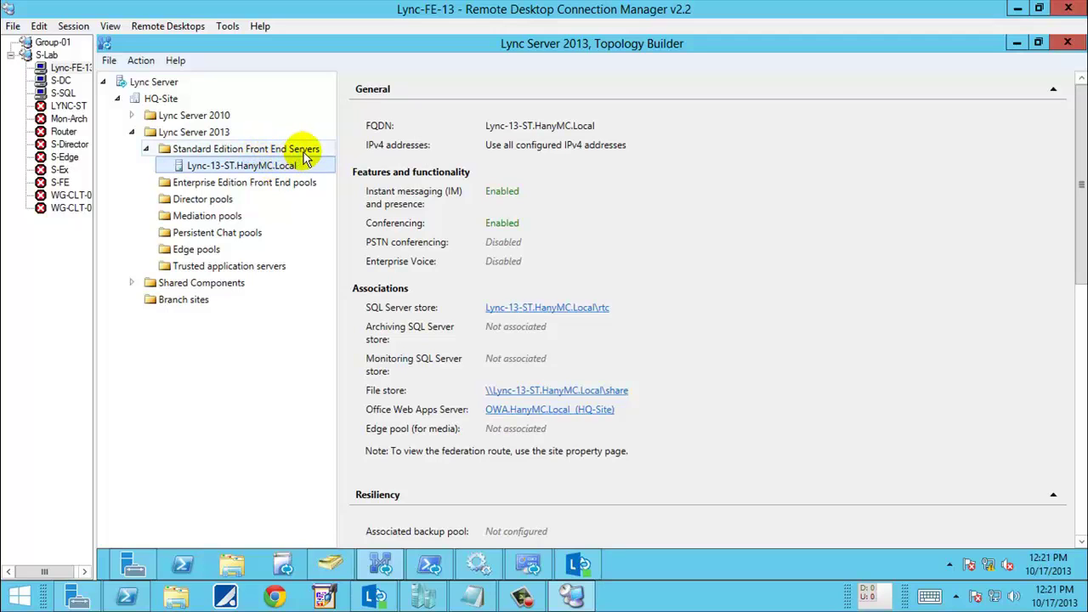
click(306, 151)
right_click(306, 153)
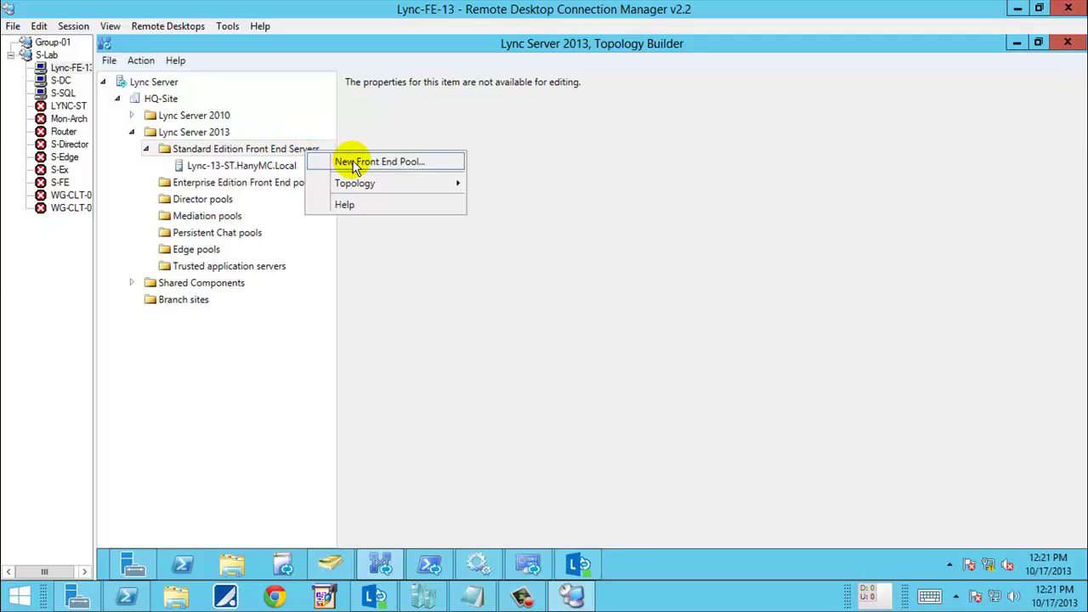
click(344, 162)
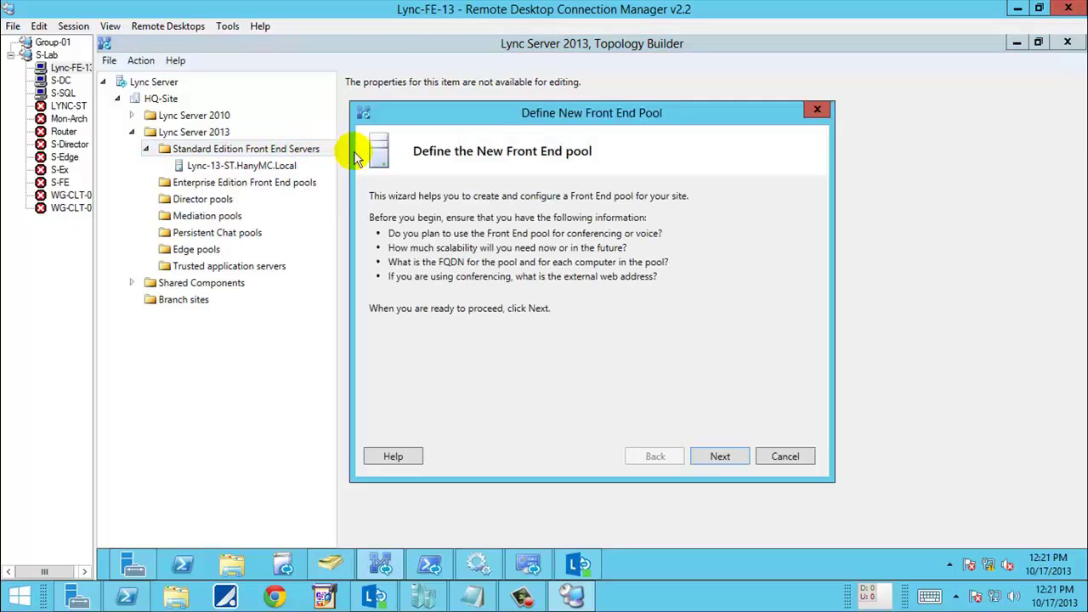
drag(510, 110, 515, 63)
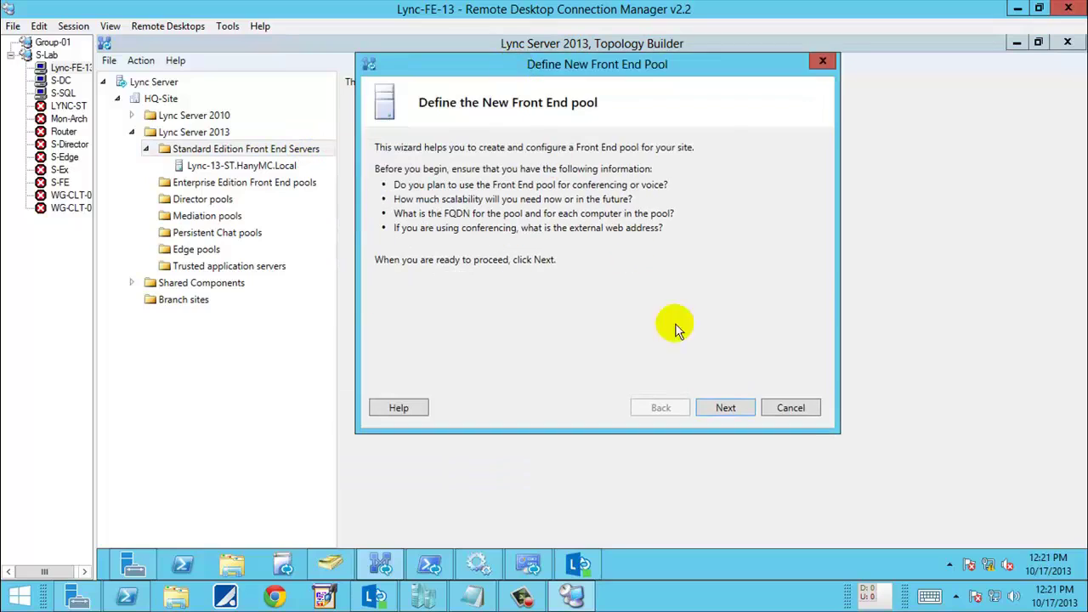
click(719, 407)
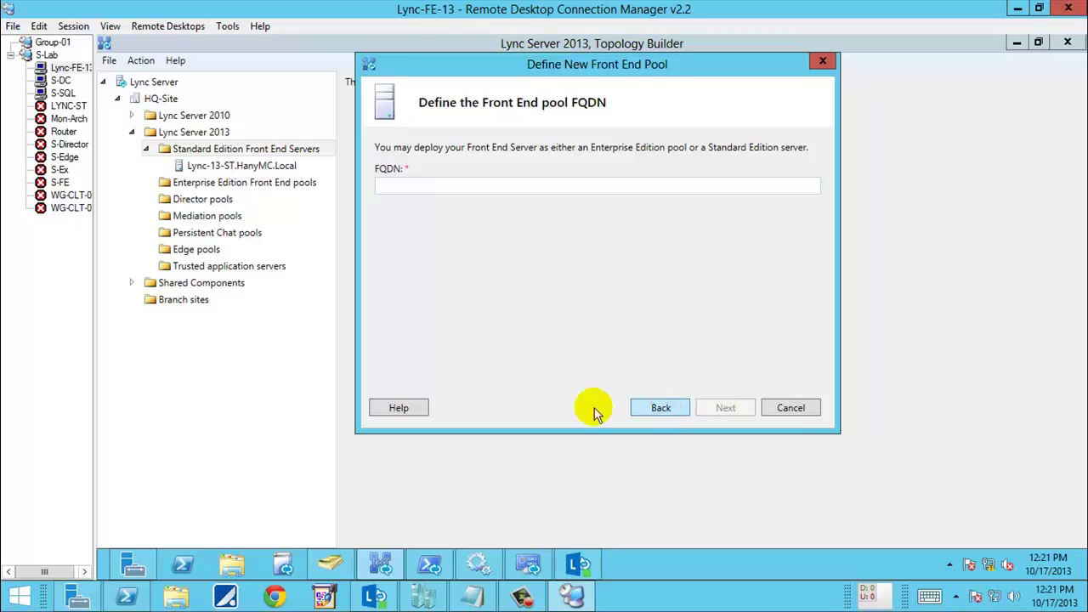
key(Escape)
click(606, 355)
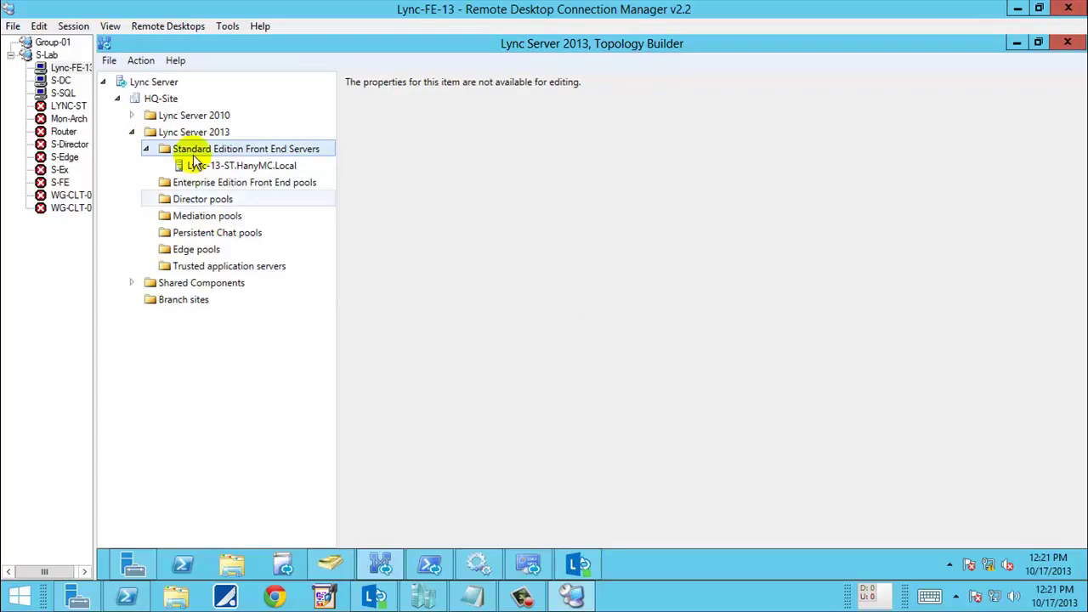
Expand Lync Server 2010 and examine its Standard Edition servers and the pool under Enterprise Edition Front End pools
click(131, 116)
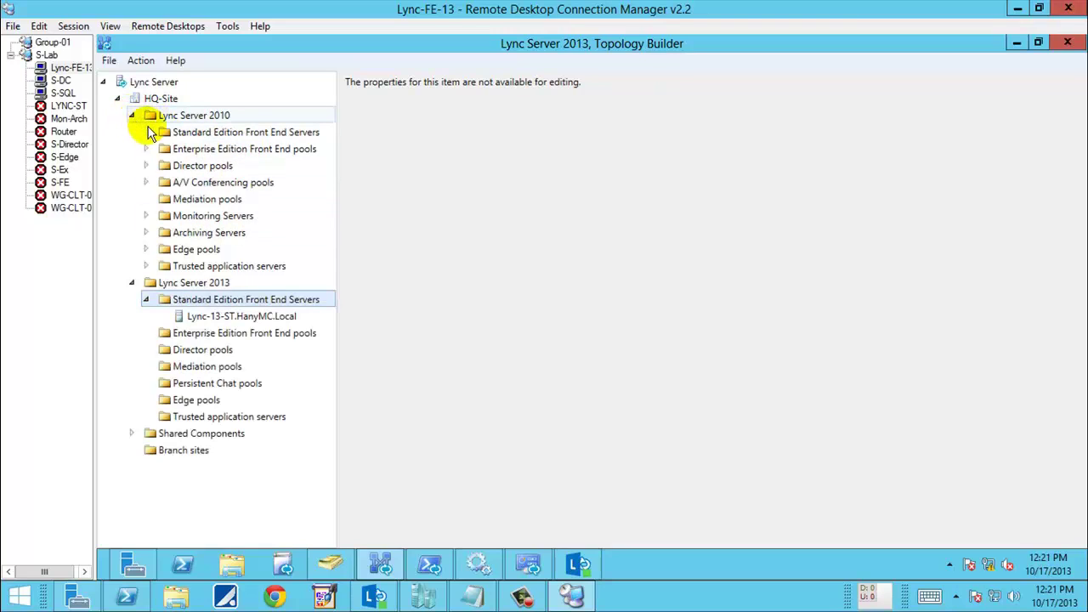
click(189, 133)
click(145, 150)
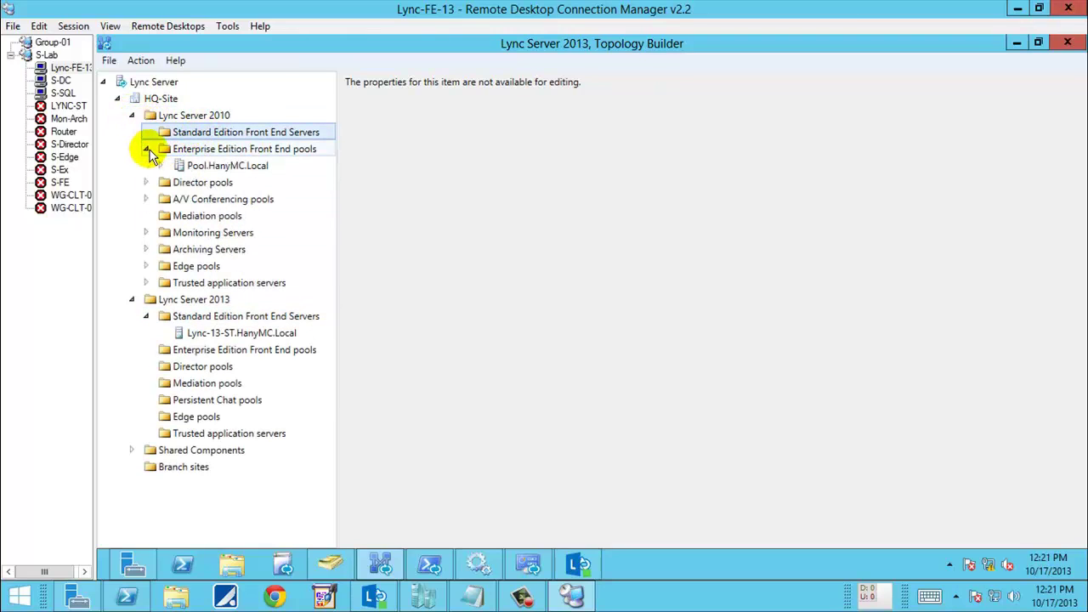
click(227, 167)
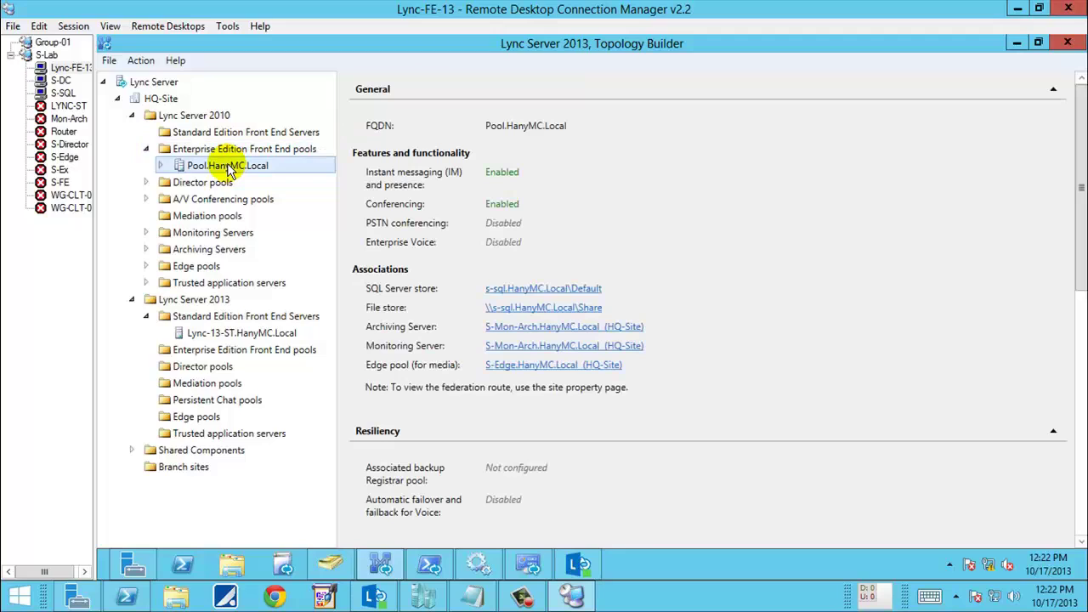
click(160, 166)
click(161, 166)
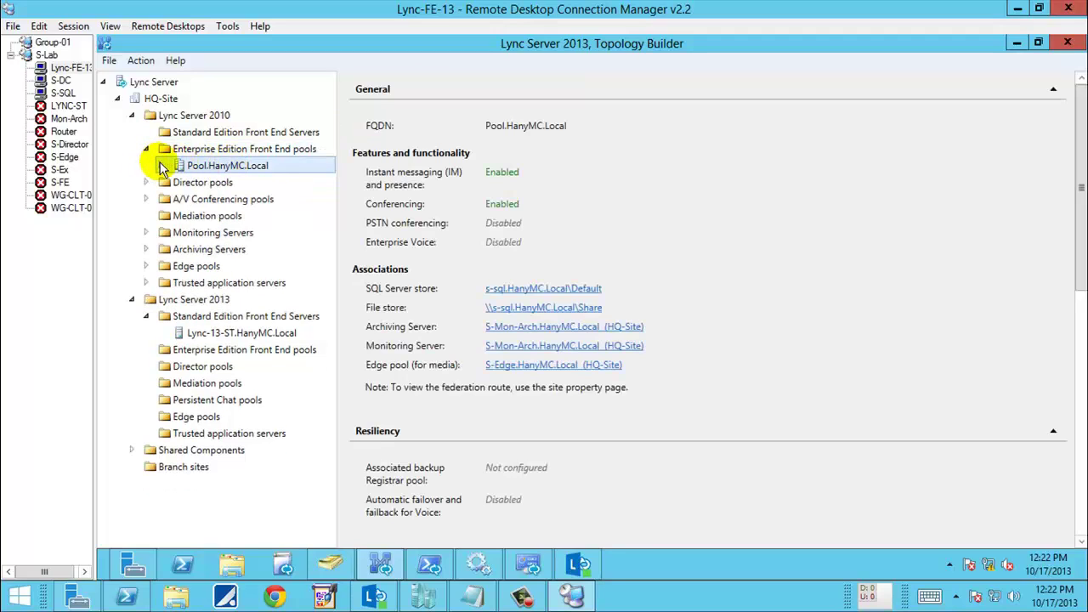
click(242, 132)
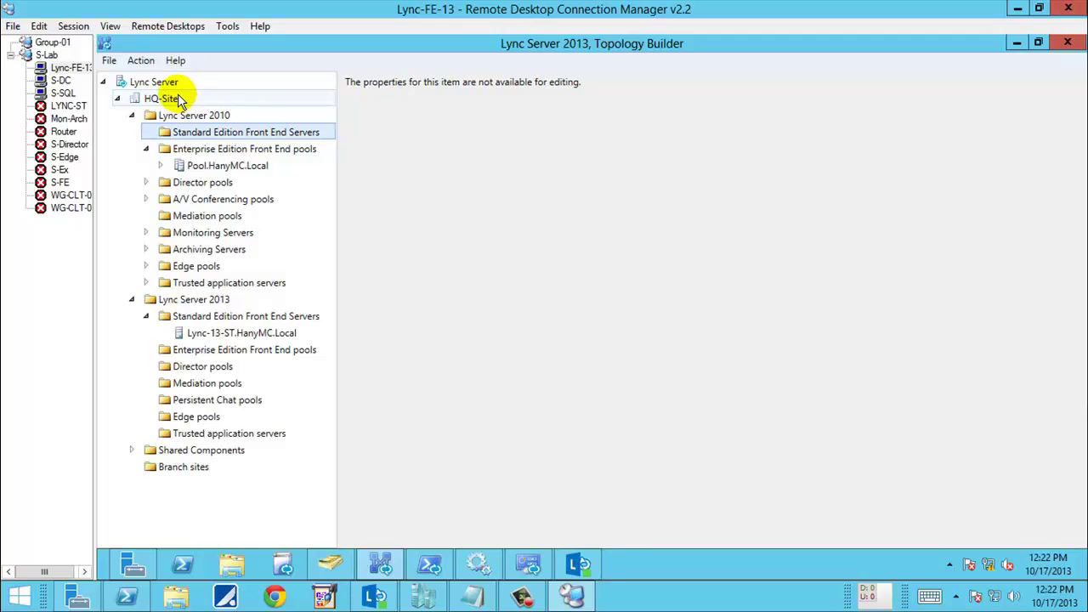
Collapse Lync Server 2010 and select Enterprise Edition Front End pools under Lync Server 2013
click(132, 115)
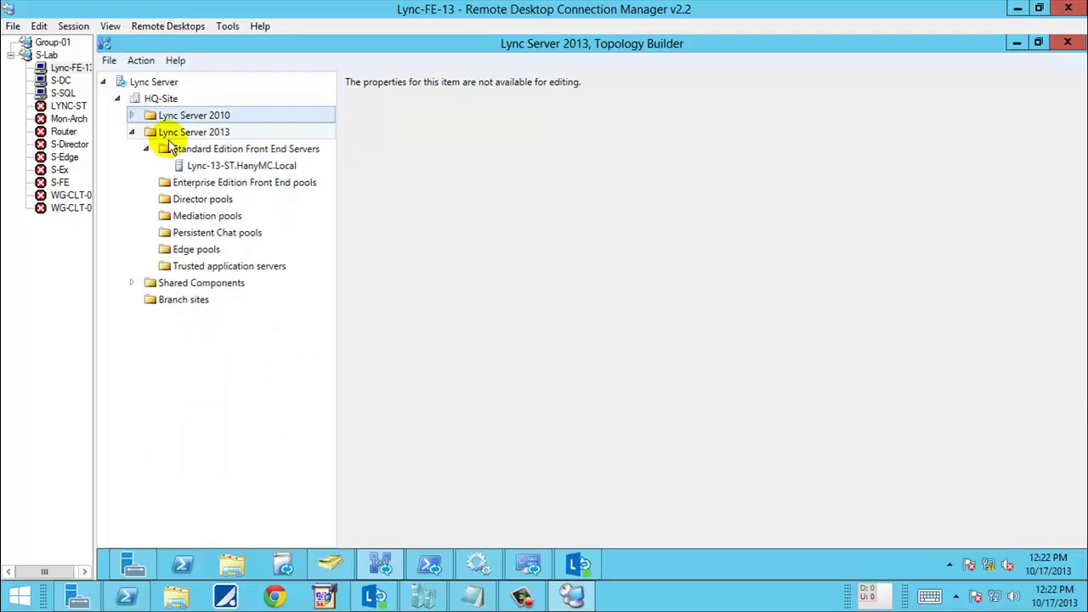
click(208, 150)
click(266, 187)
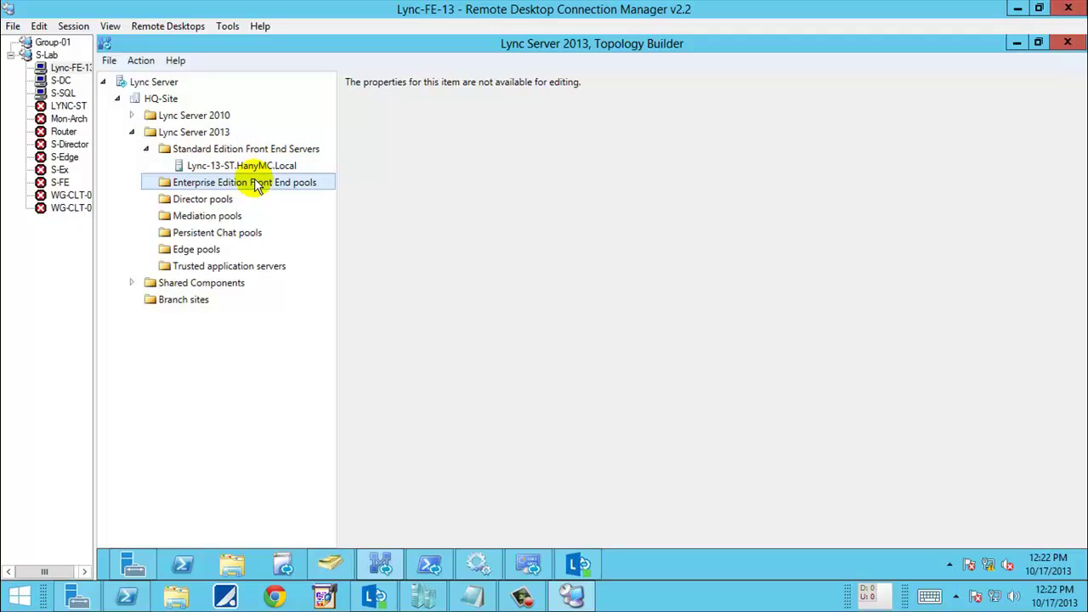
click(145, 149)
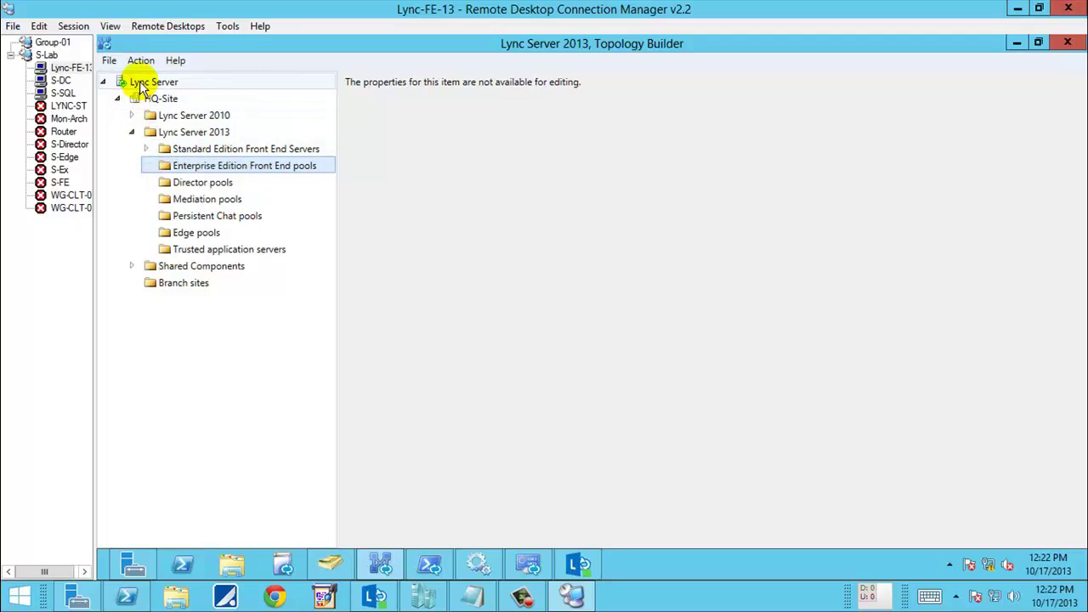
right_click(142, 88)
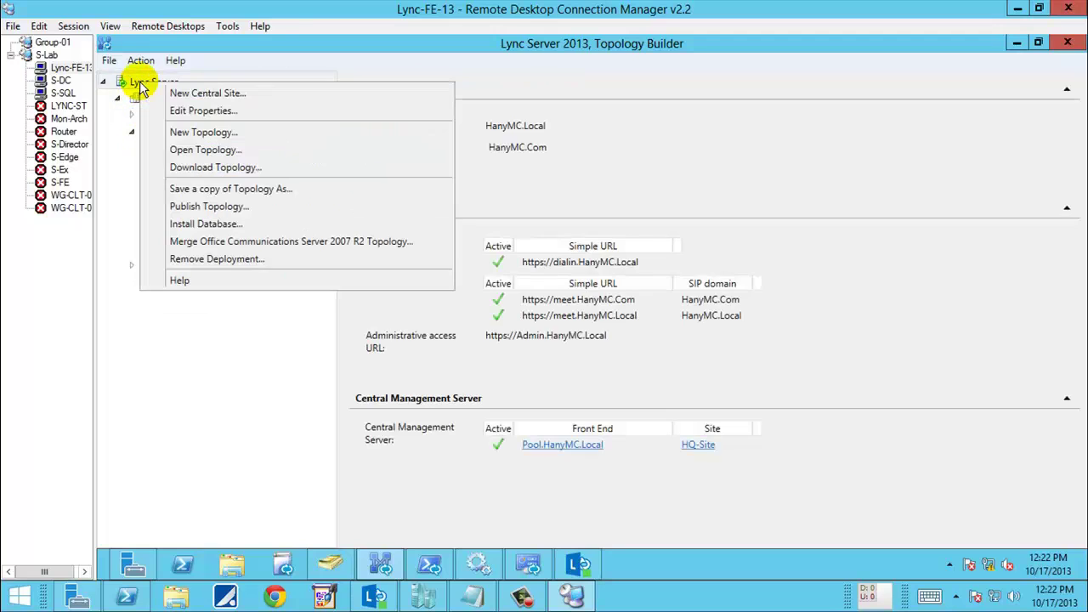
click(189, 94)
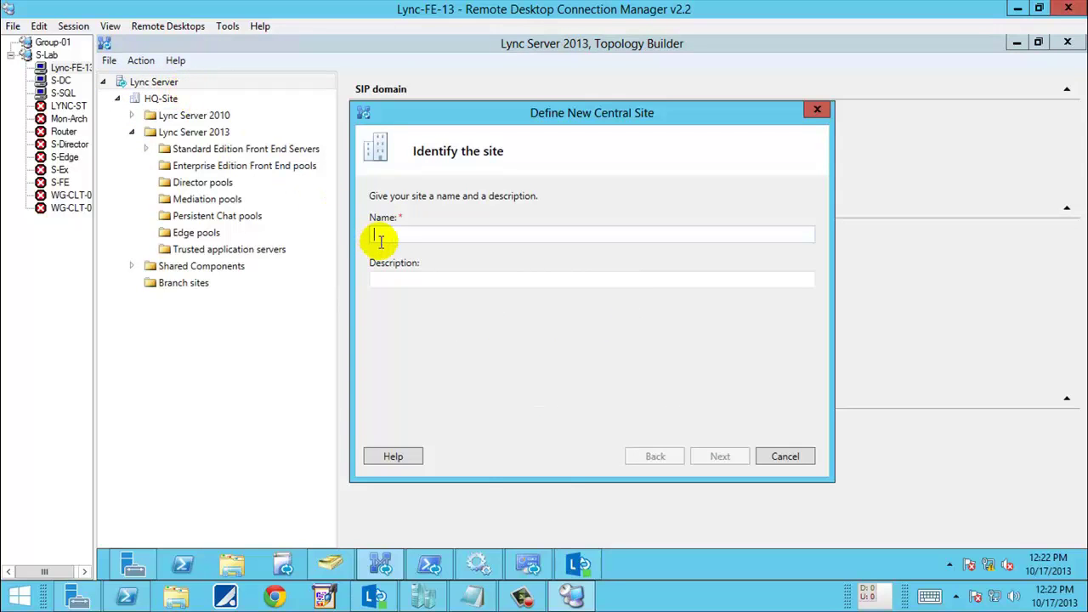
text(AAA)
click(462, 277)
click(721, 456)
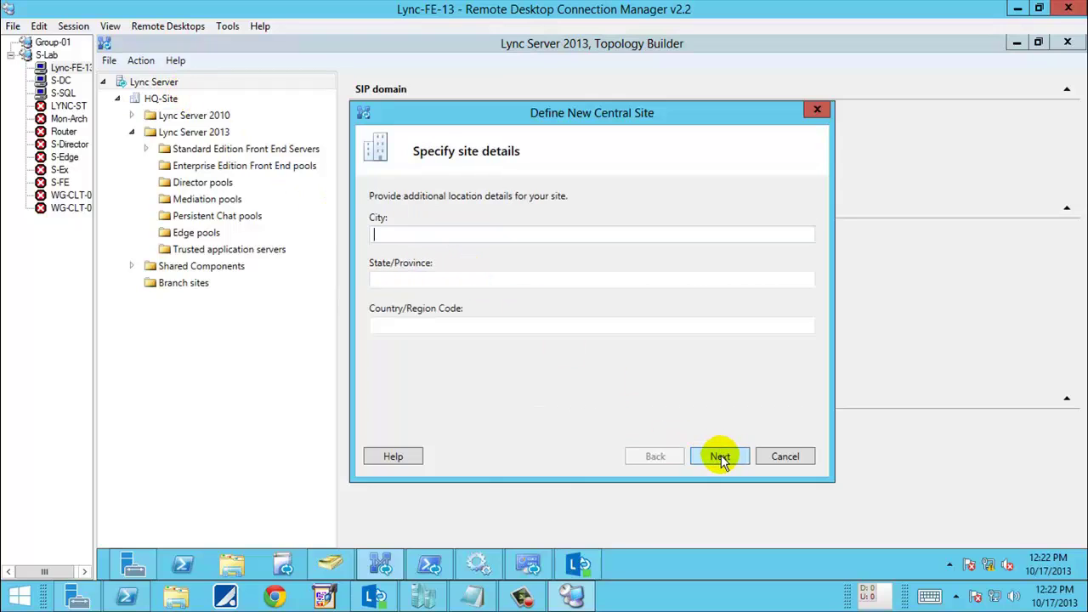
text(a)
click(492, 280)
text(a)
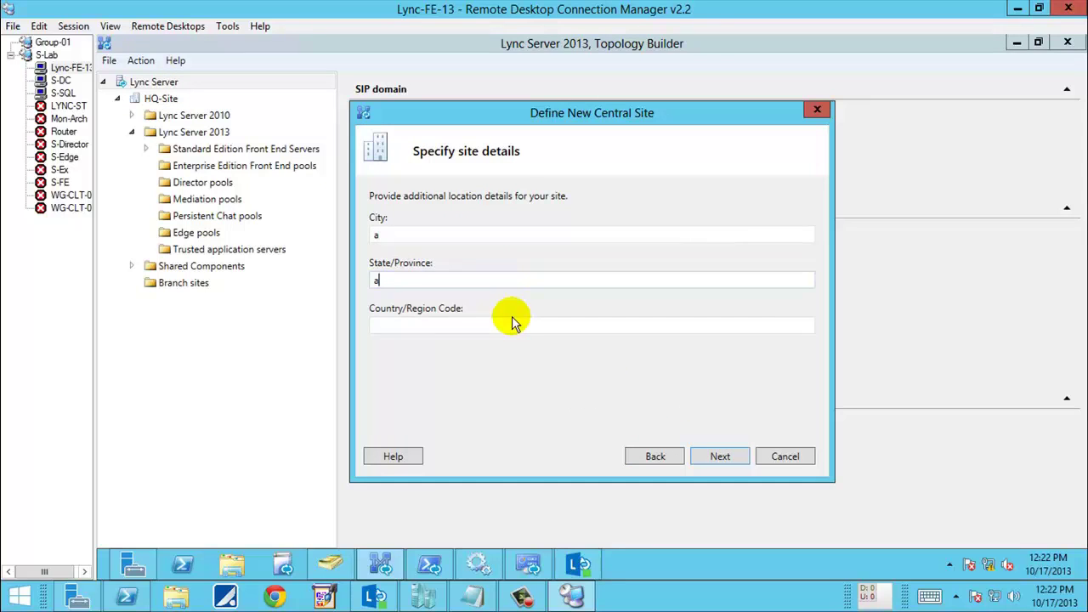
click(516, 324)
text(aaa)
click(719, 457)
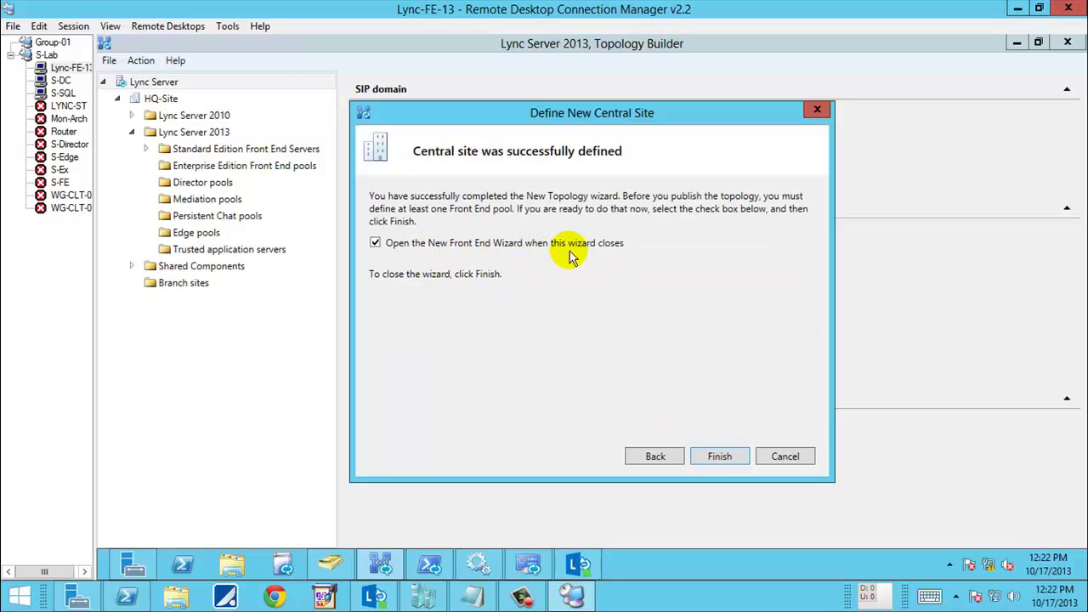
click(785, 457)
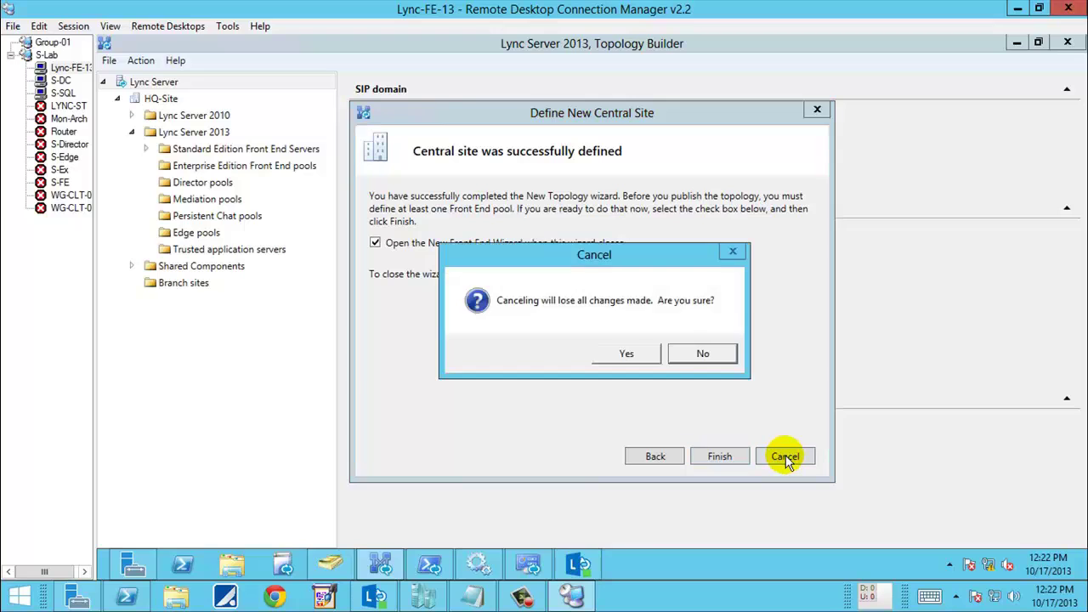
click(620, 354)
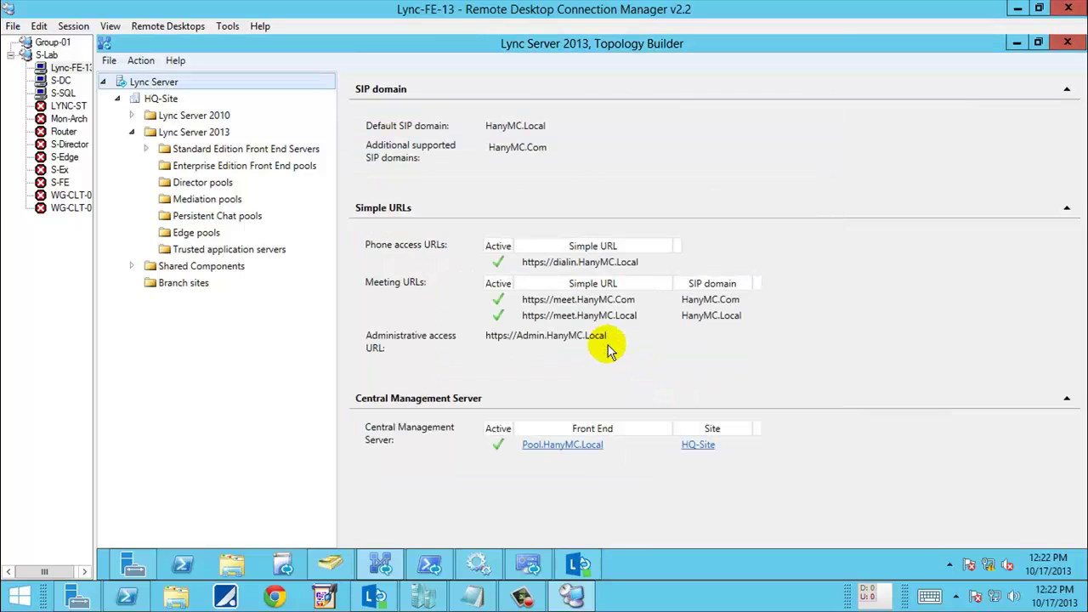
Start defining a new Lync Server 2013 Enterprise Edition Front End pool with the pool FQDN Poop13.hanyMC.Local
double_click(218, 149)
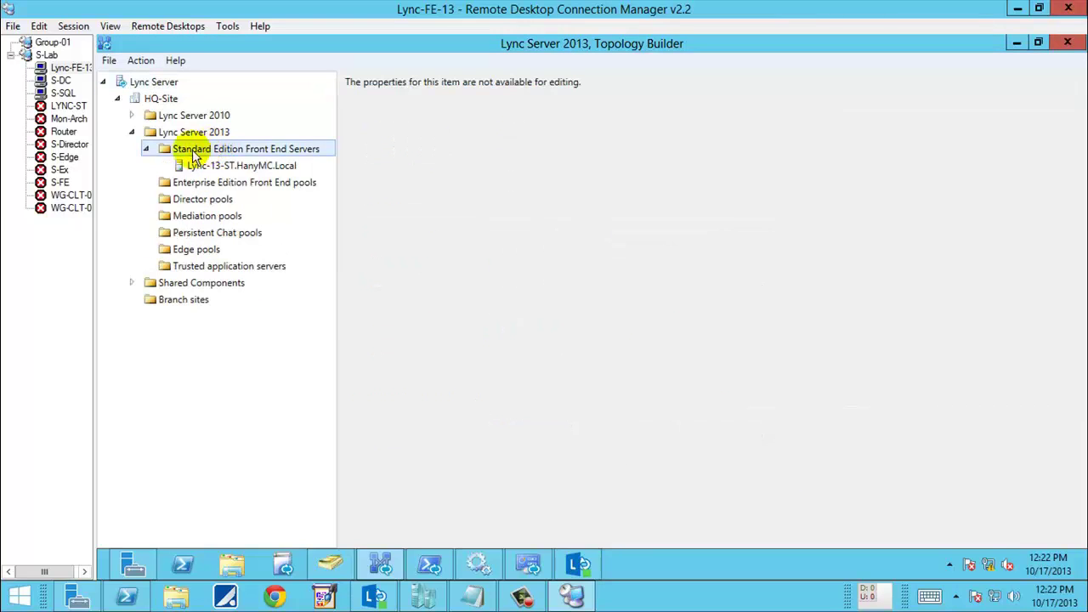
click(311, 184)
right_click(314, 187)
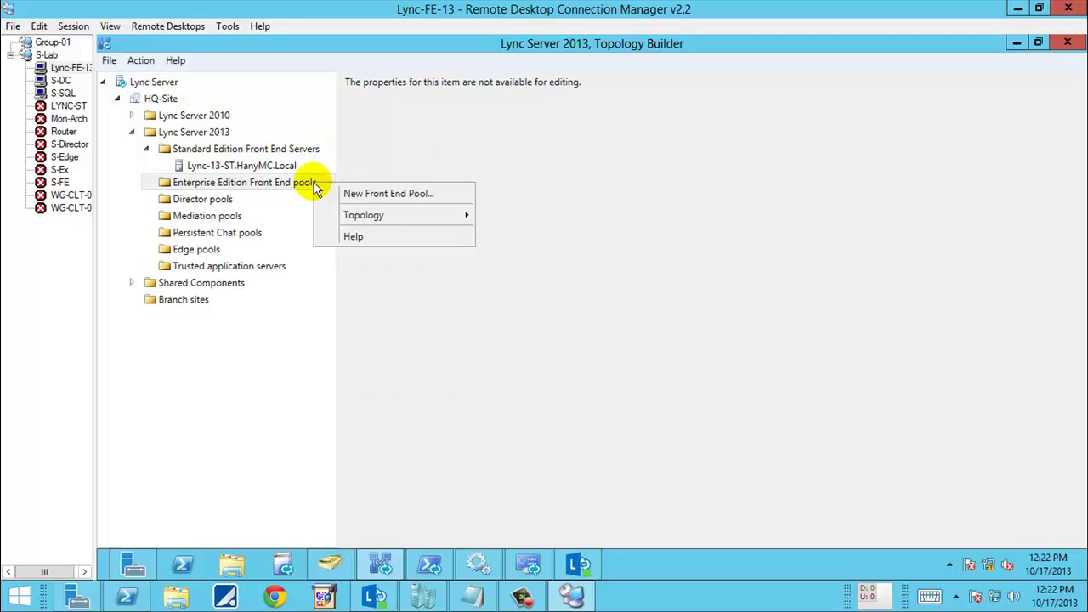
click(422, 196)
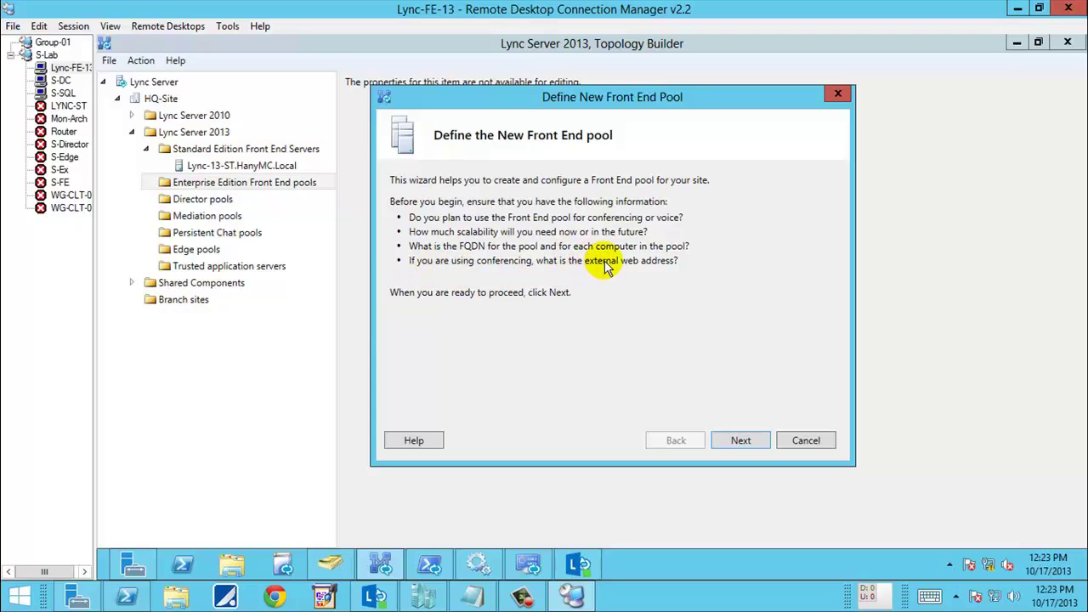
click(736, 438)
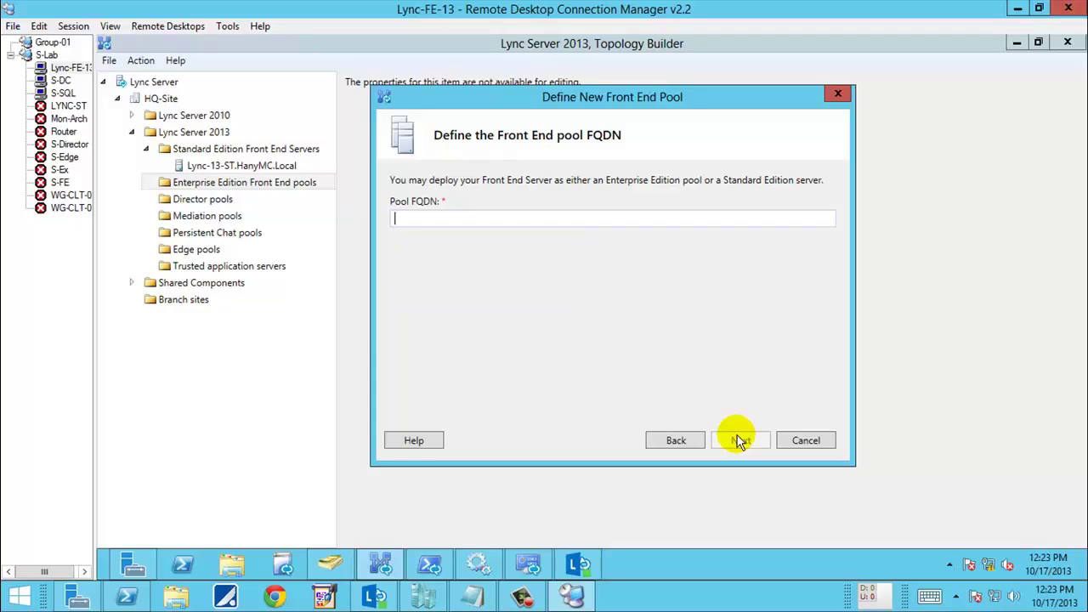
text(Poop13.hanyMC.Local)
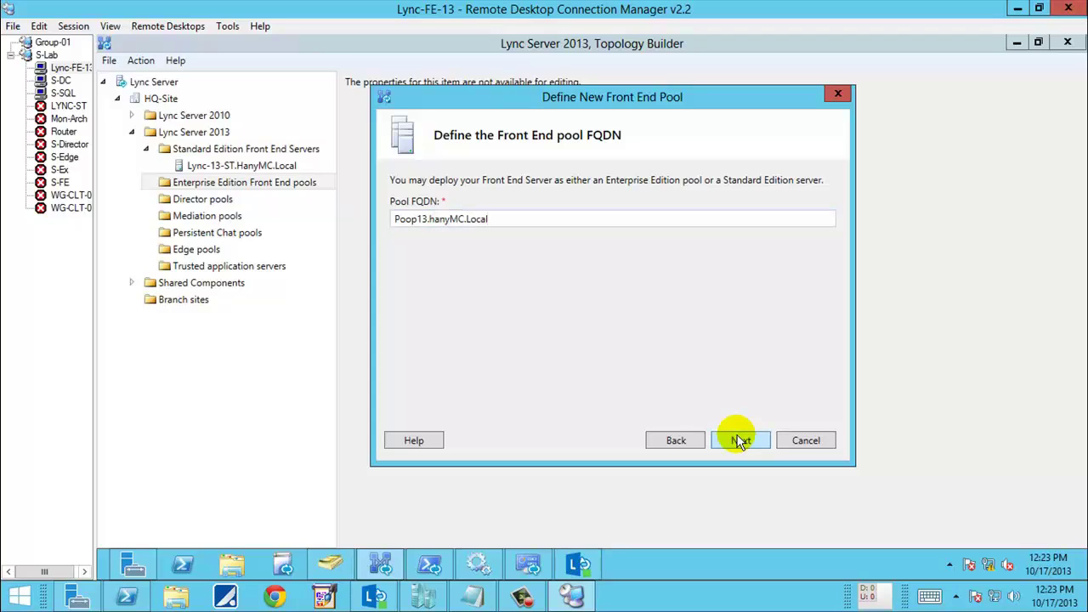
click(740, 441)
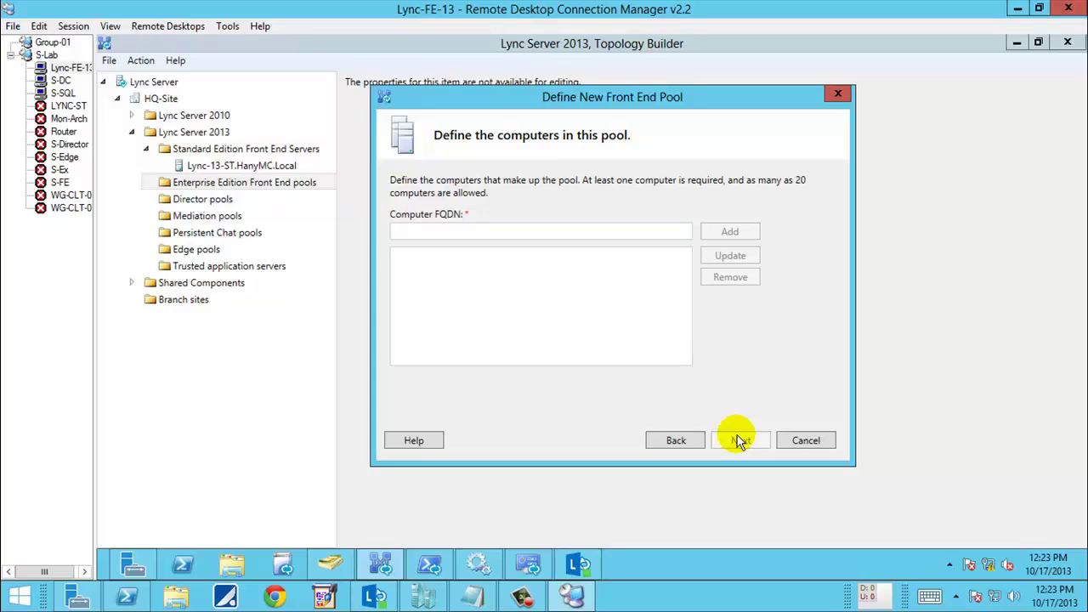
Add the computer FE13-01.HanYMC.Local to the new Front End pool, copying its FQDN for reuse
text(FE1)
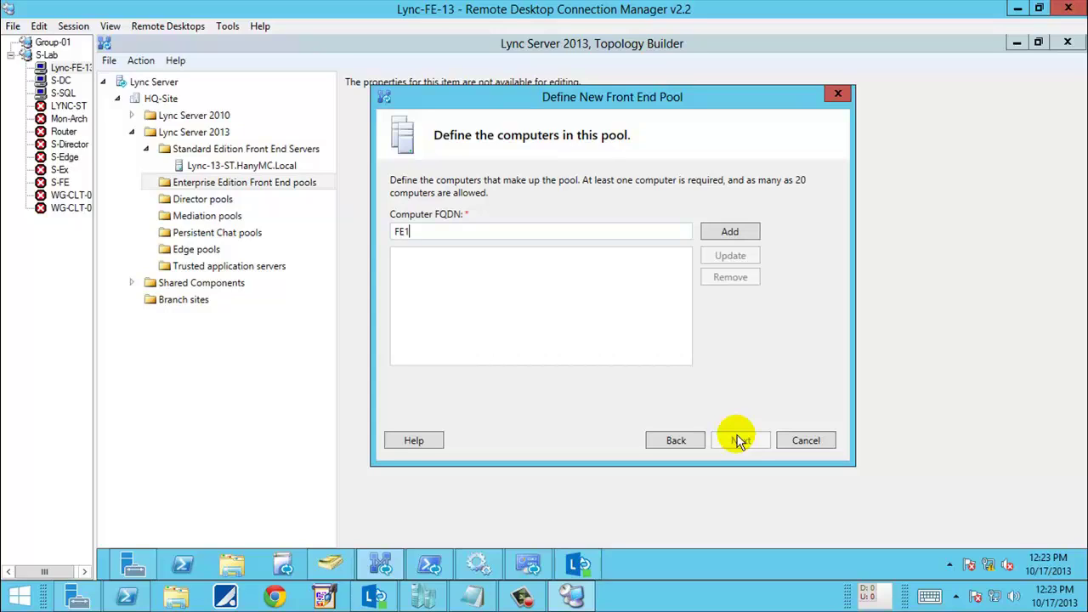
text(3-01.HanYMC.Local)
key(ctrl+a)
key(ctrl+c)
key(Return)
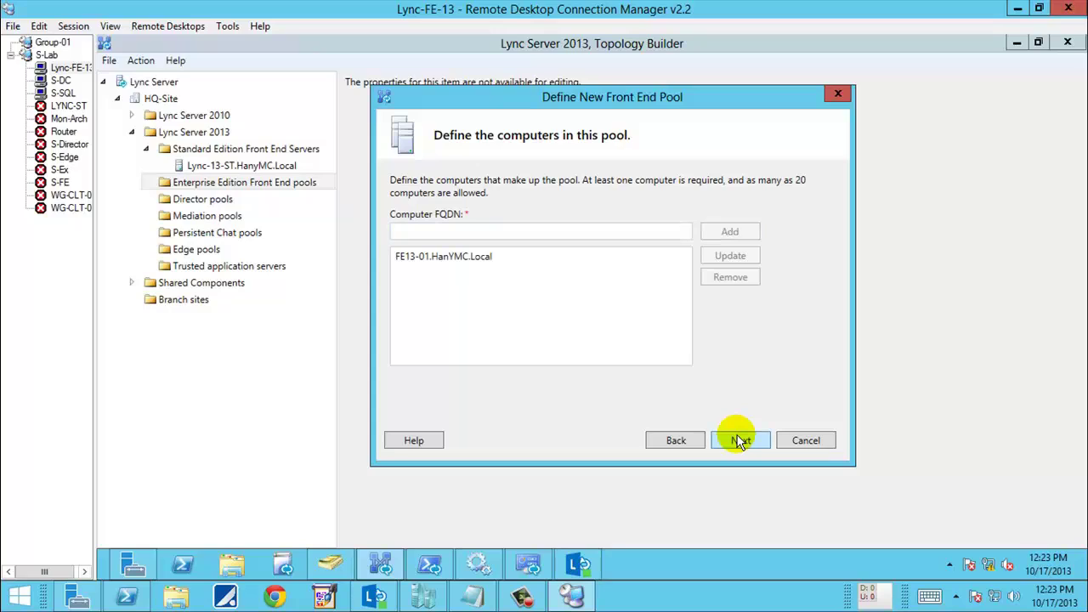
Add a second computer, FE13-02.HanYMC.Local, to the pool by adapting the copied FQDN
key(ctrl+v)
key(ctrl+Left)
key(ctrl+Left)
key(ctrl+Left)
key(ctrl+Left)
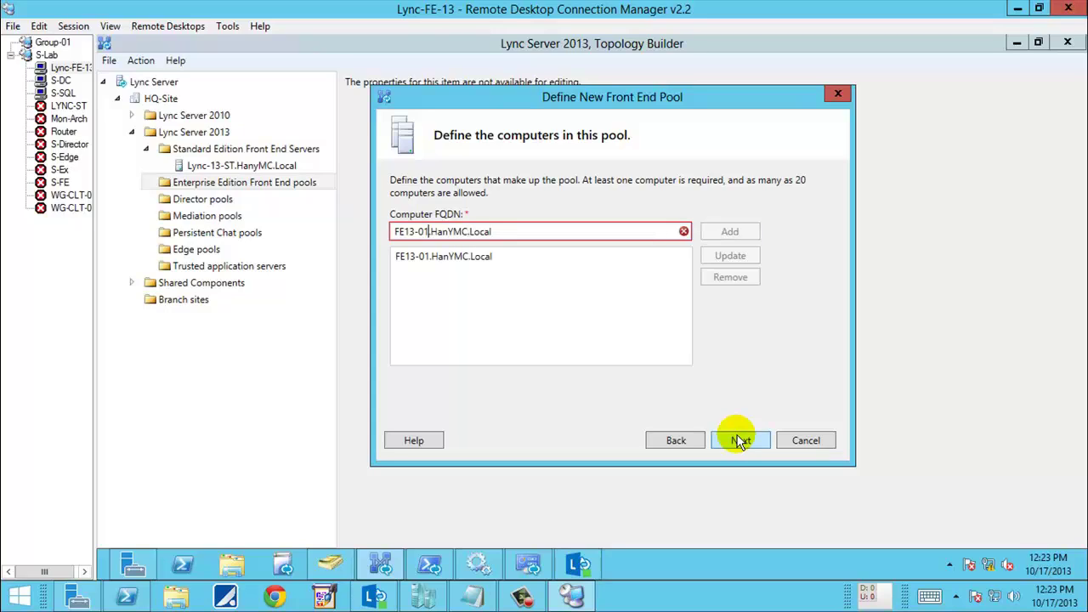
key(BackSpace)
text(2)
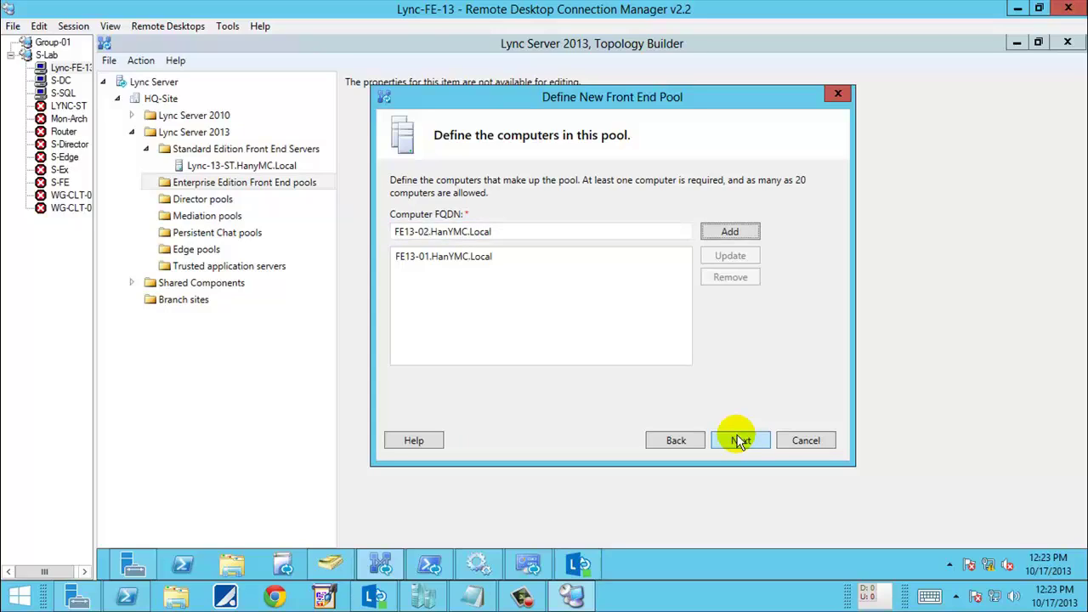
key(Return)
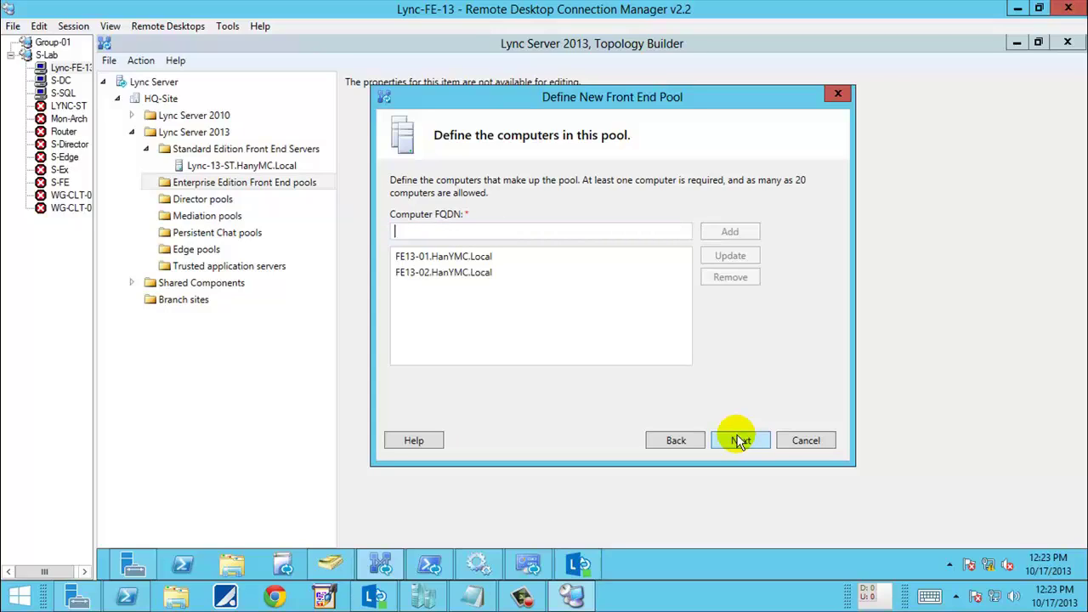
Add a third computer, FE13-03.HanYMC.Local, to the pool and proceed to the feature selection
click(467, 257)
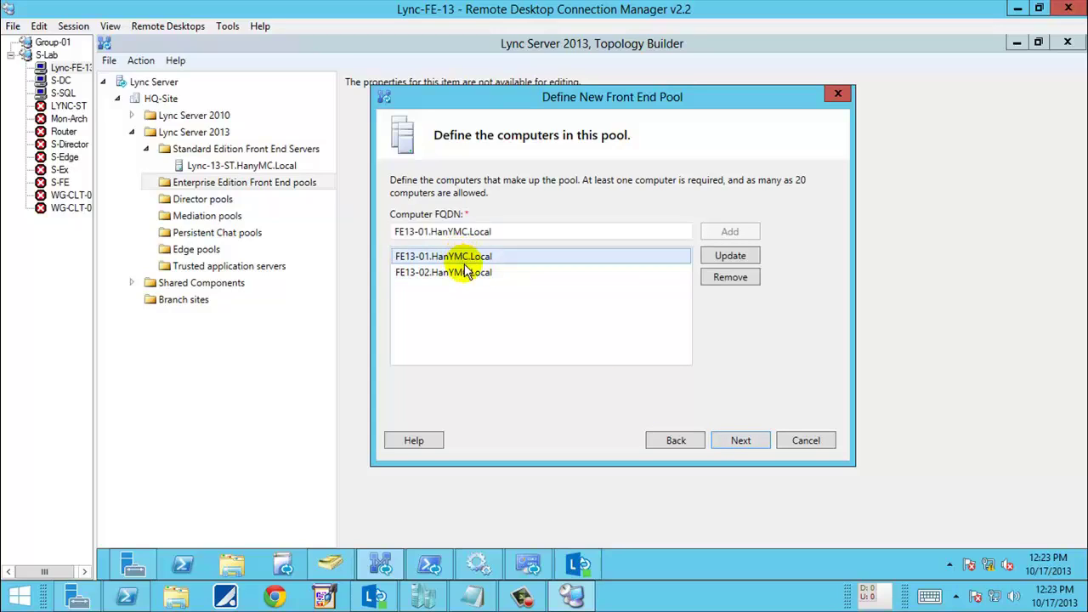
click(465, 270)
click(466, 256)
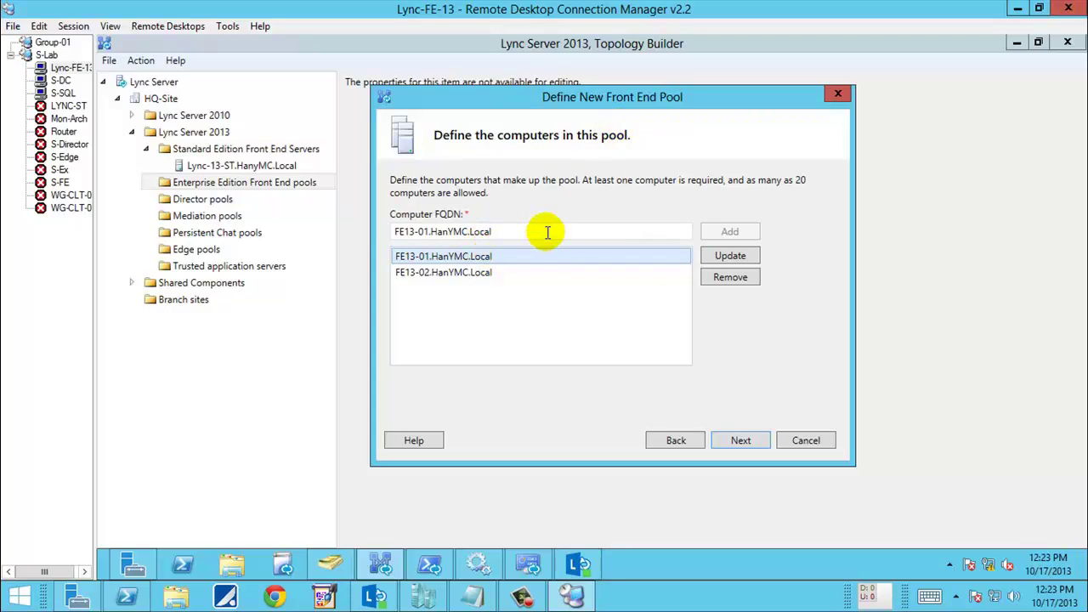
double_click(432, 233)
click(432, 234)
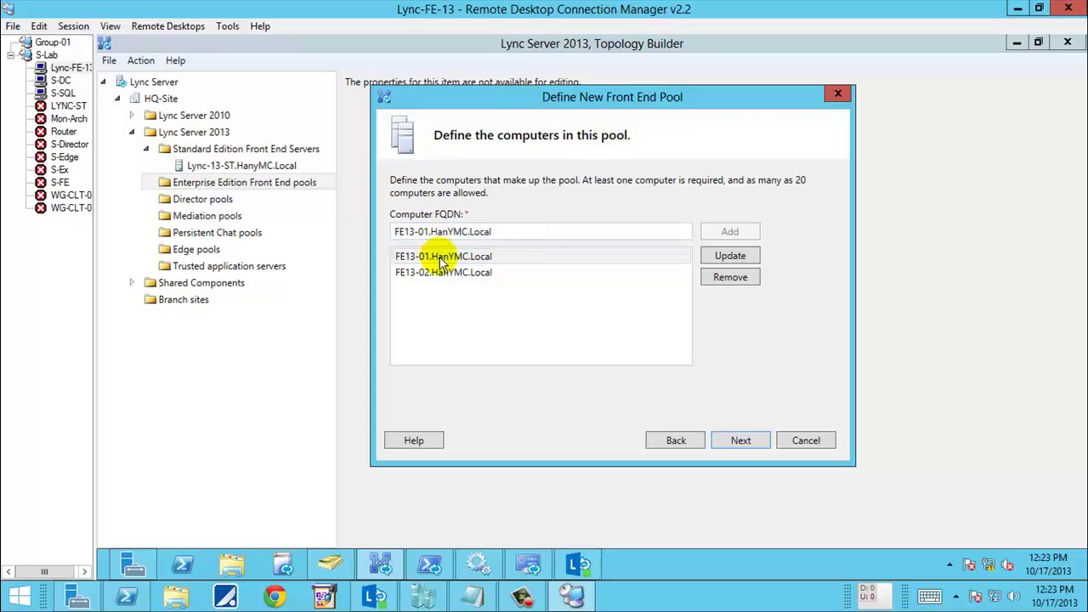
key(BackSpace)
key(BackSpace)
text(3.)
key(Return)
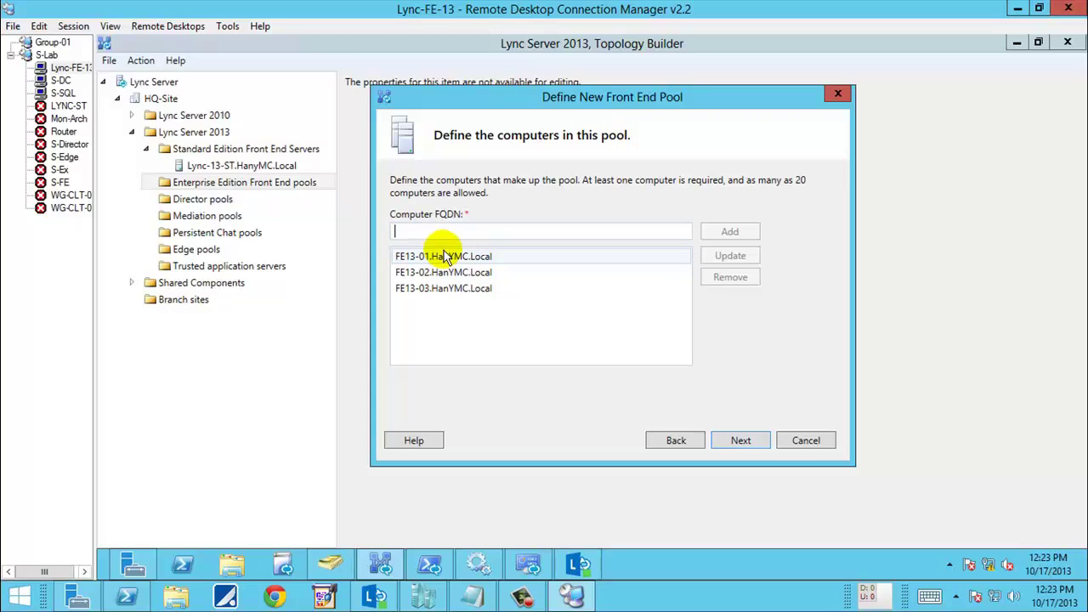
click(443, 257)
click(445, 289)
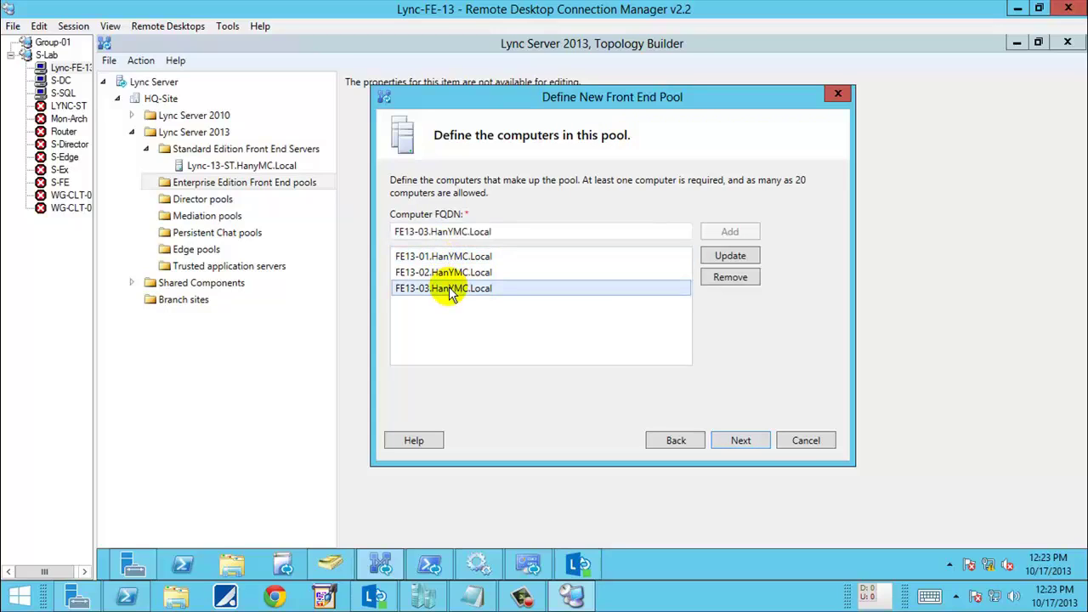
click(738, 440)
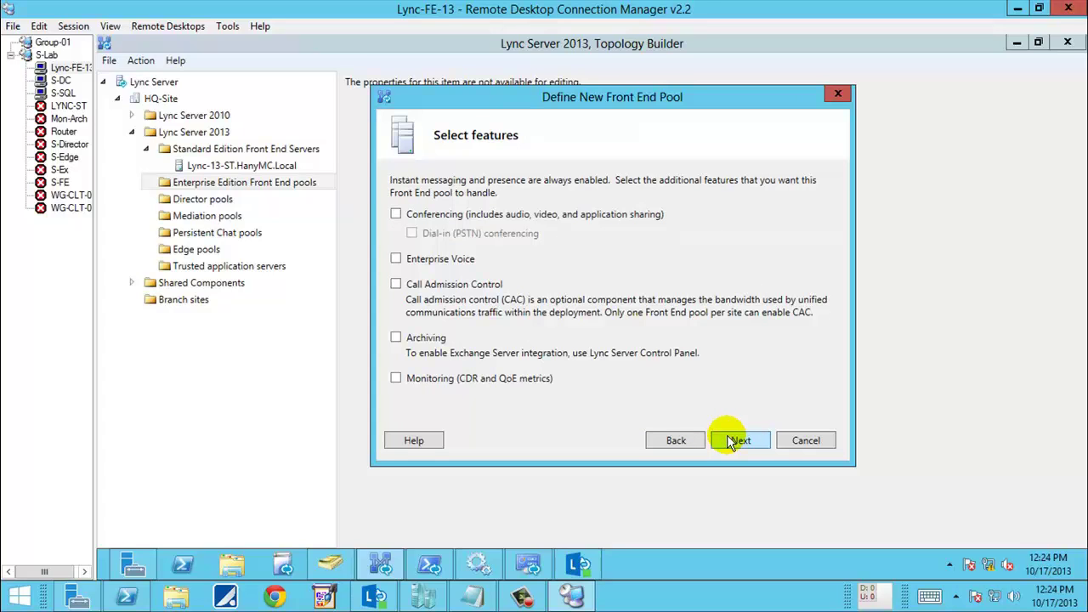
Close the host machine's Windows PowerShell window and enable Conferencing for the new Front End pool
click(126, 595)
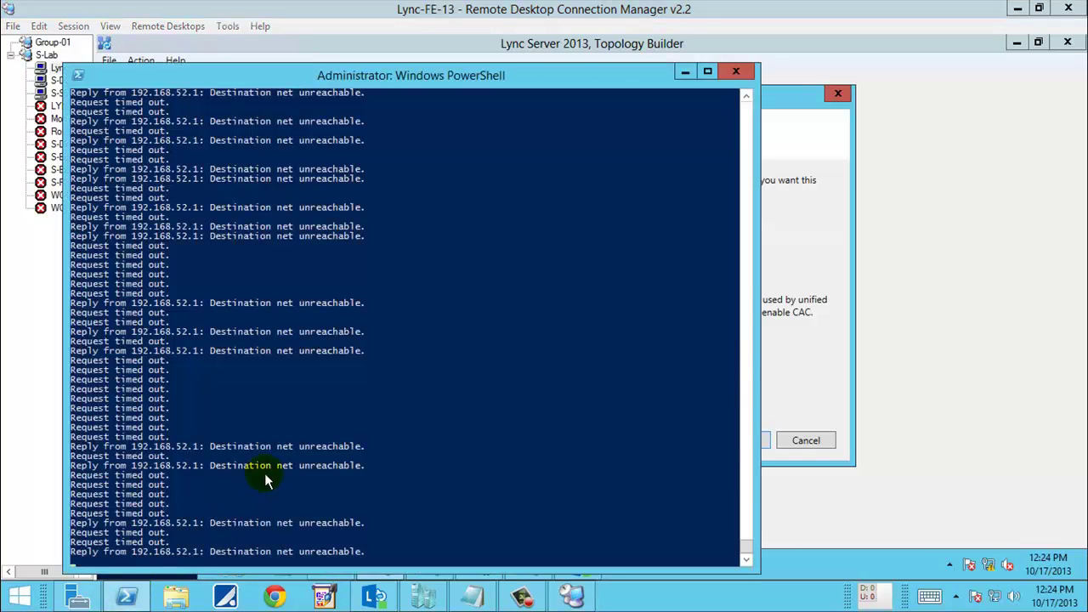
click(731, 76)
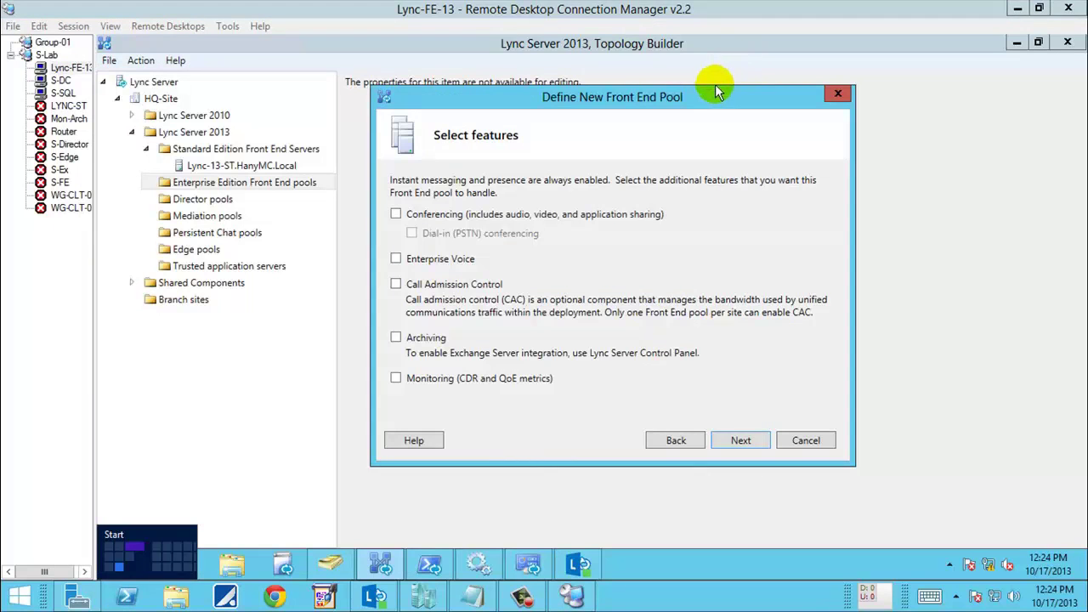
drag(690, 91, 689, 66)
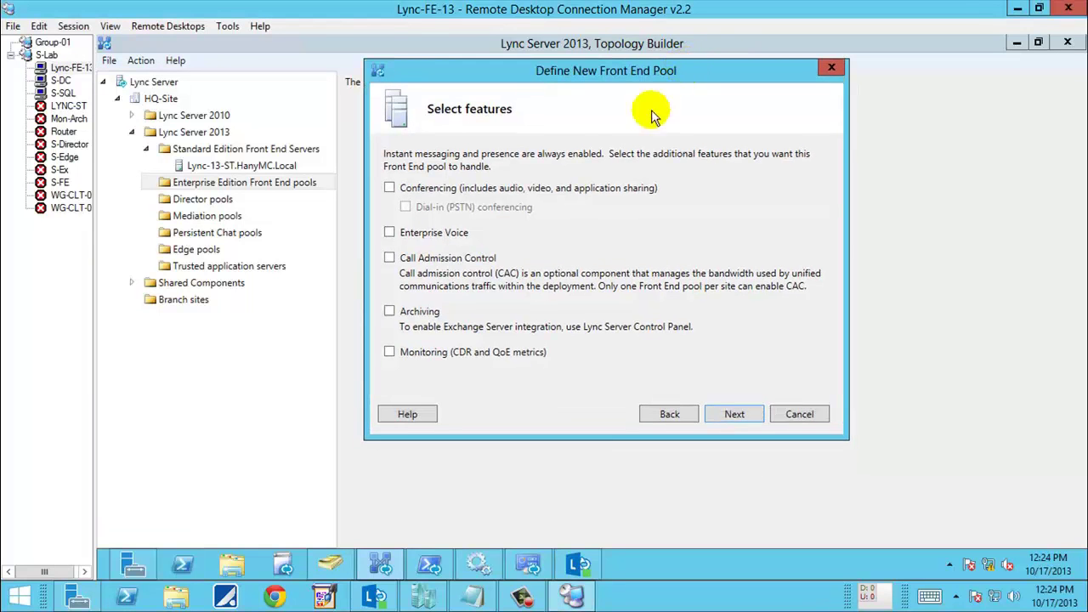
click(438, 194)
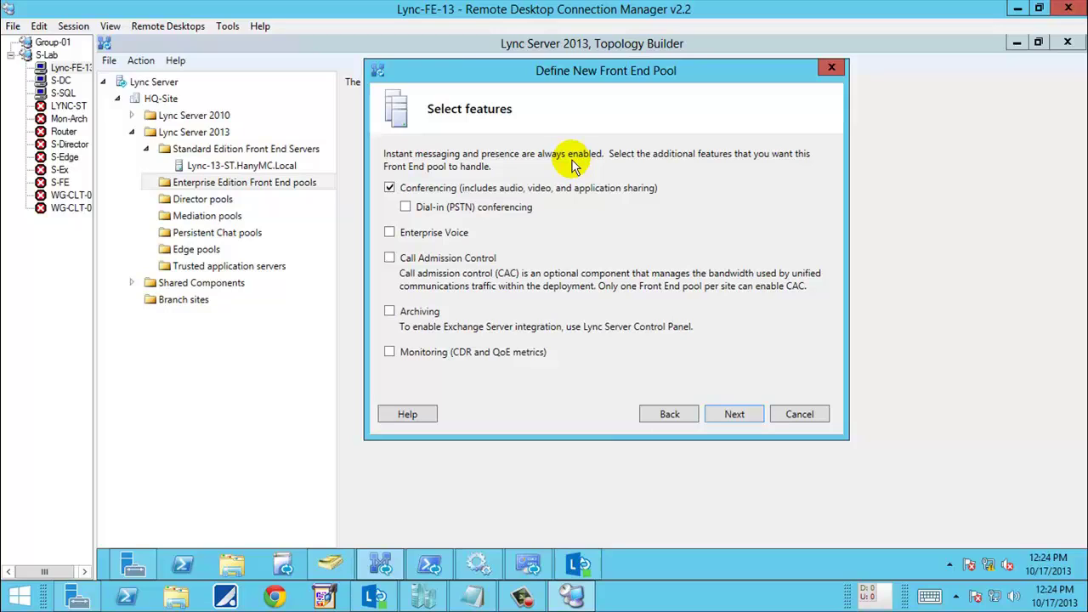
View the available presence statuses in the Lync client, then minimize it to return to the pool wizard
click(578, 565)
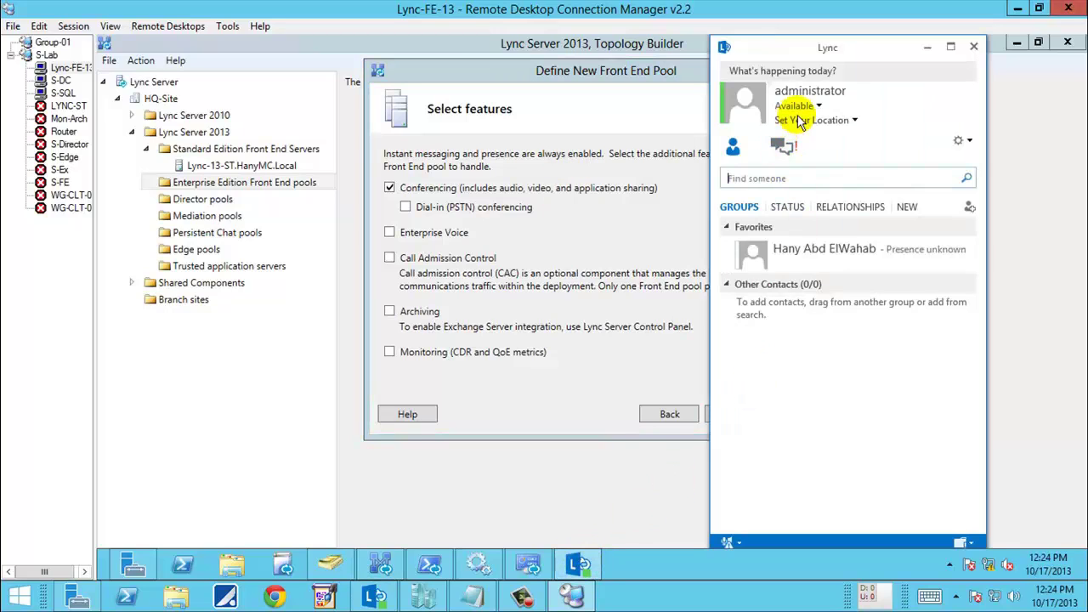
click(797, 105)
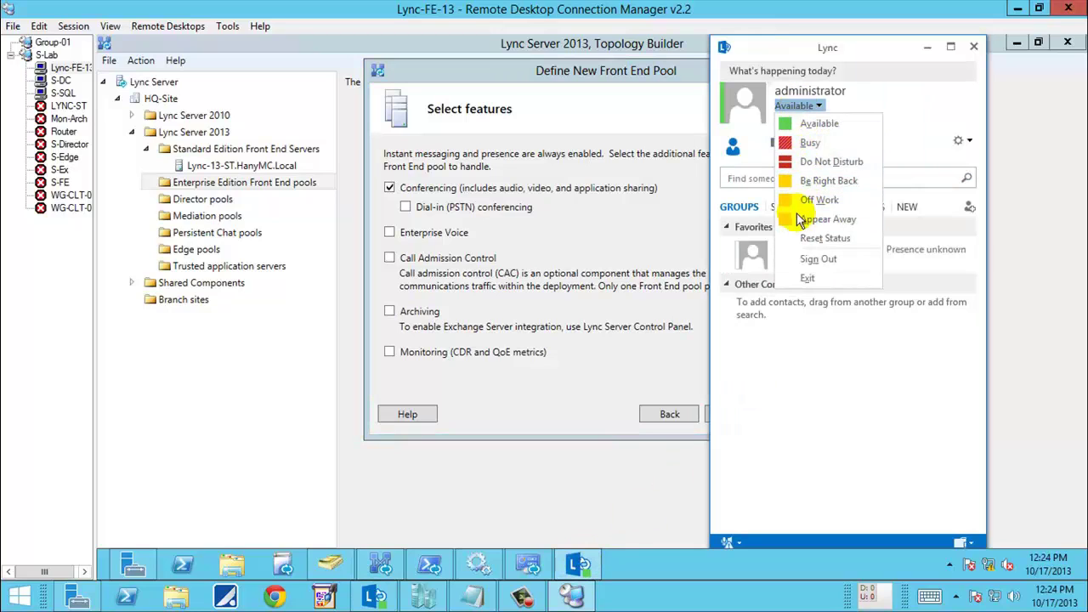
click(807, 365)
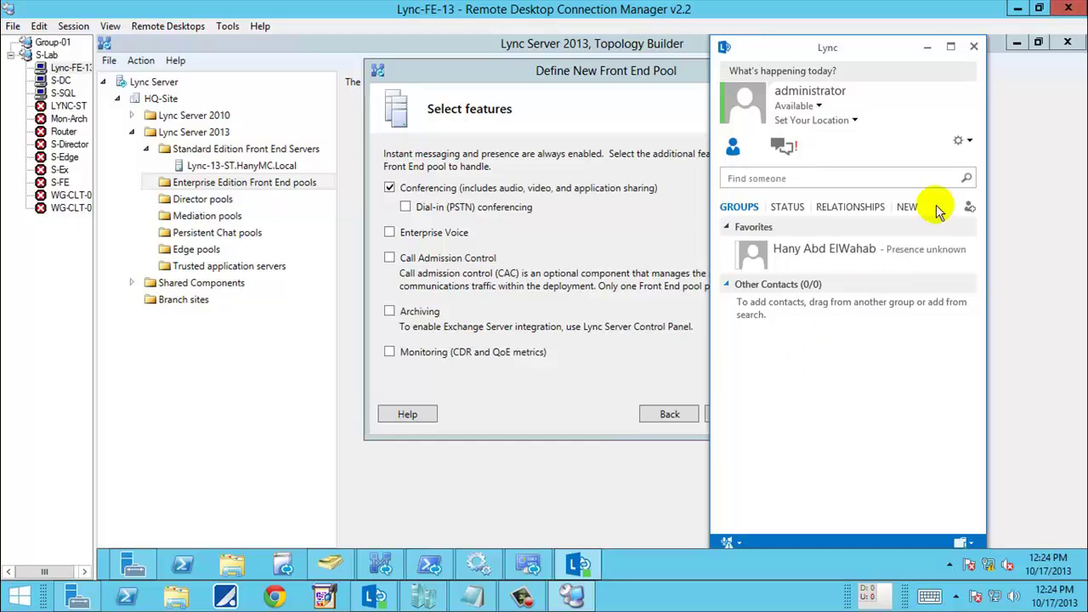
click(925, 48)
Reposition the Define New Front End Pool wizard and turn off its Conferencing feature
drag(686, 74, 654, 49)
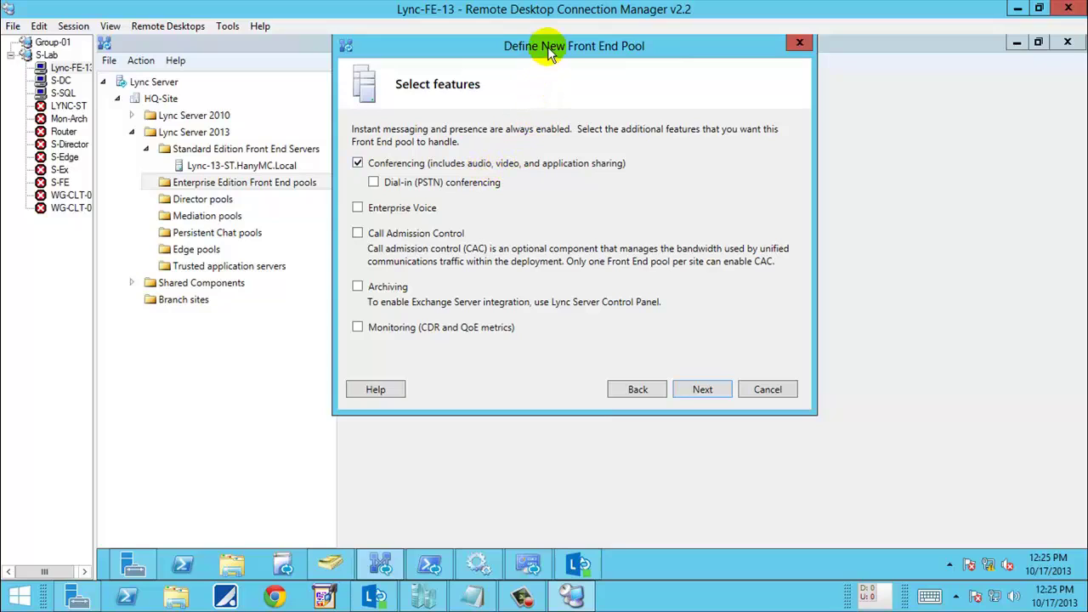
drag(539, 45, 561, 50)
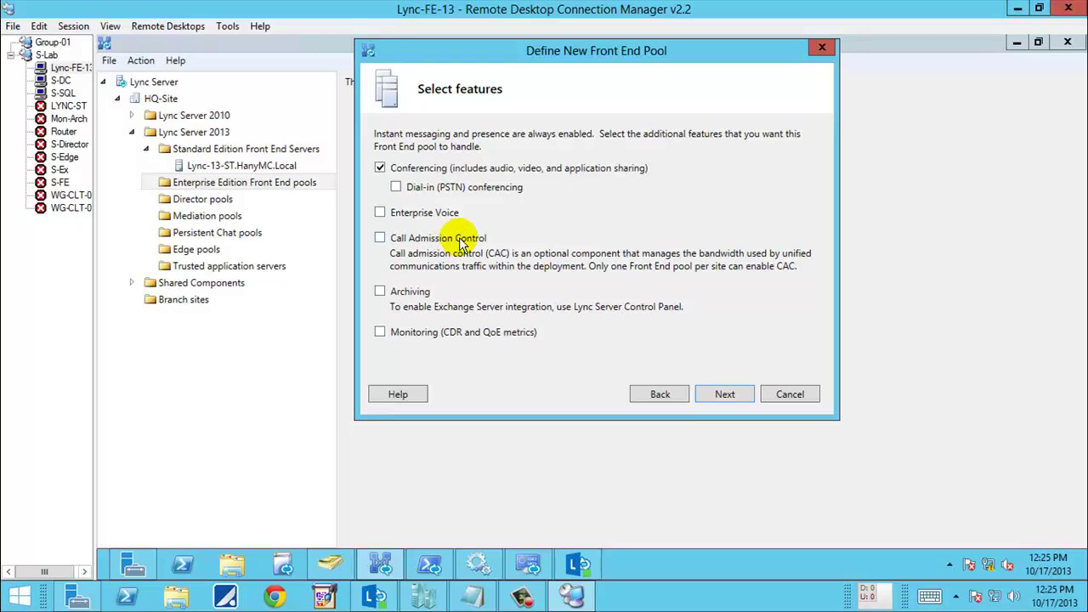
click(440, 168)
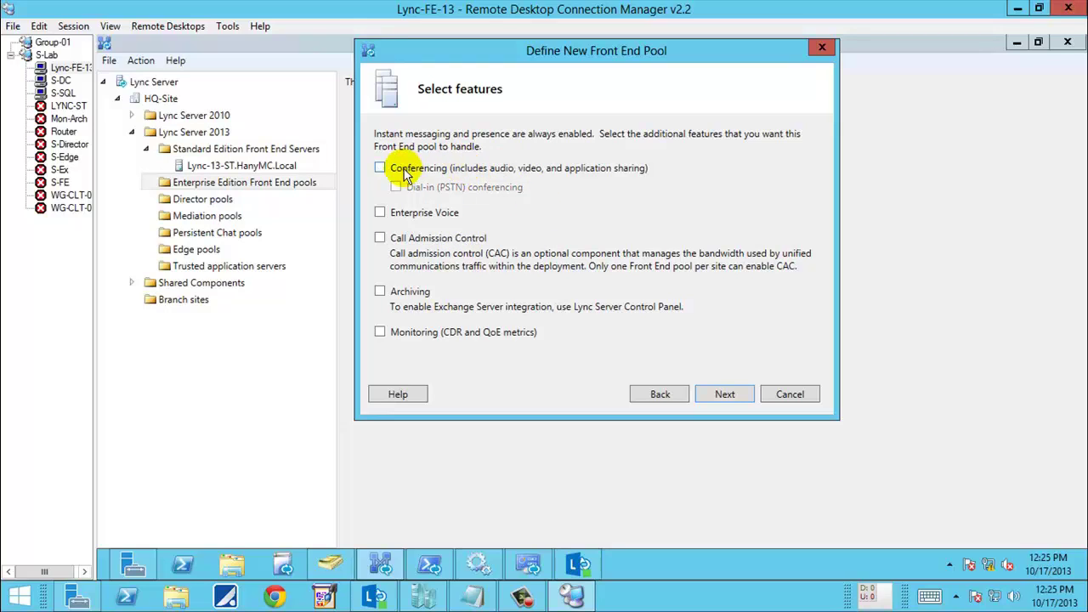
Enable Conferencing with dial-in (PSTN), Enterprise Voice, Call Admission Control, Archiving and Monitoring for the pool, and proceed to the collocated server roles
click(406, 175)
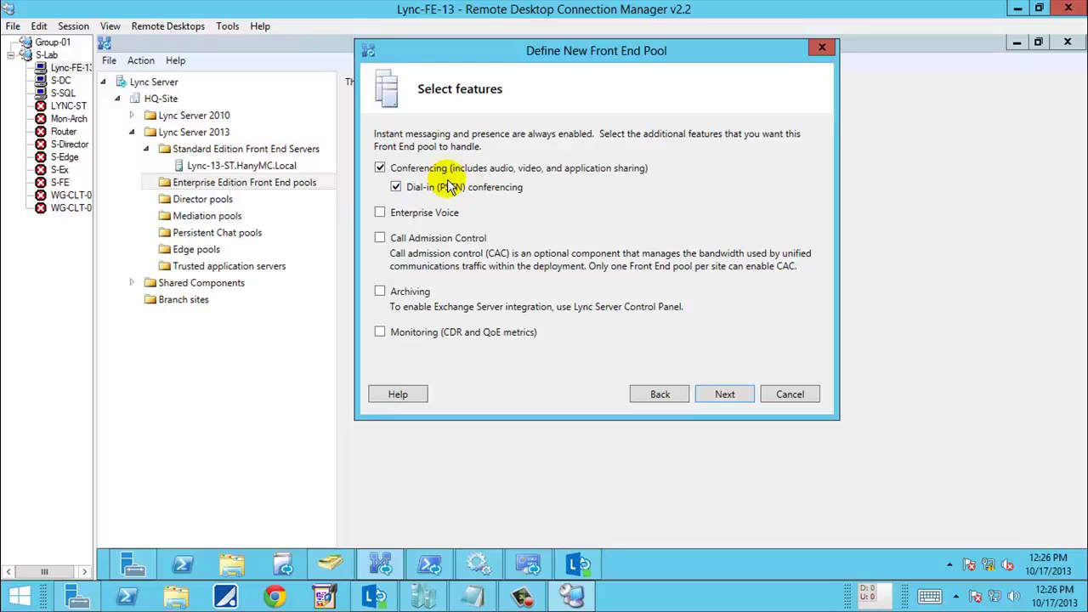
click(448, 214)
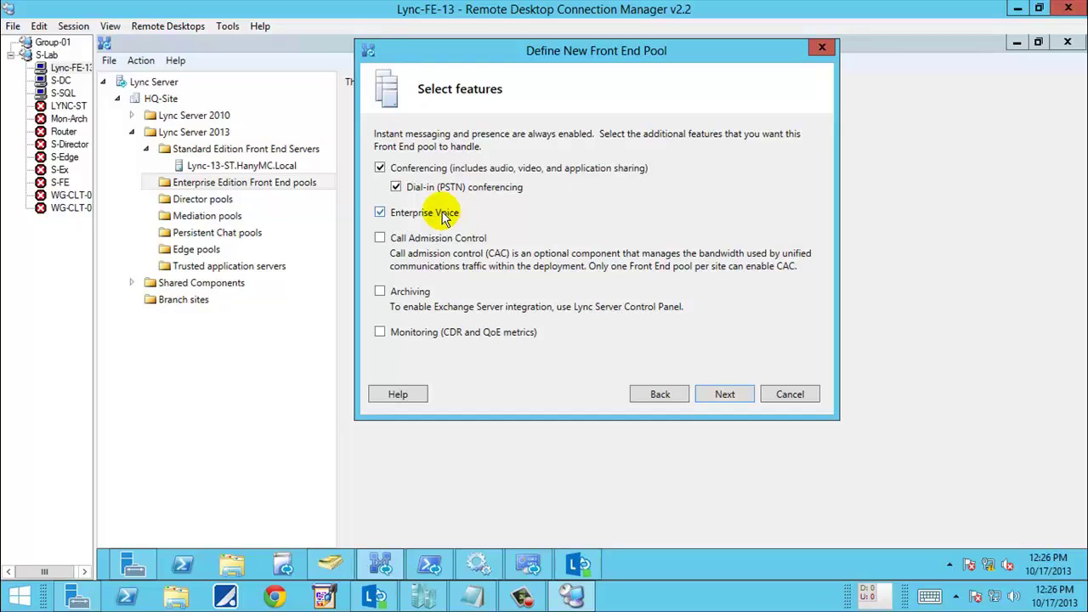
click(442, 218)
click(443, 218)
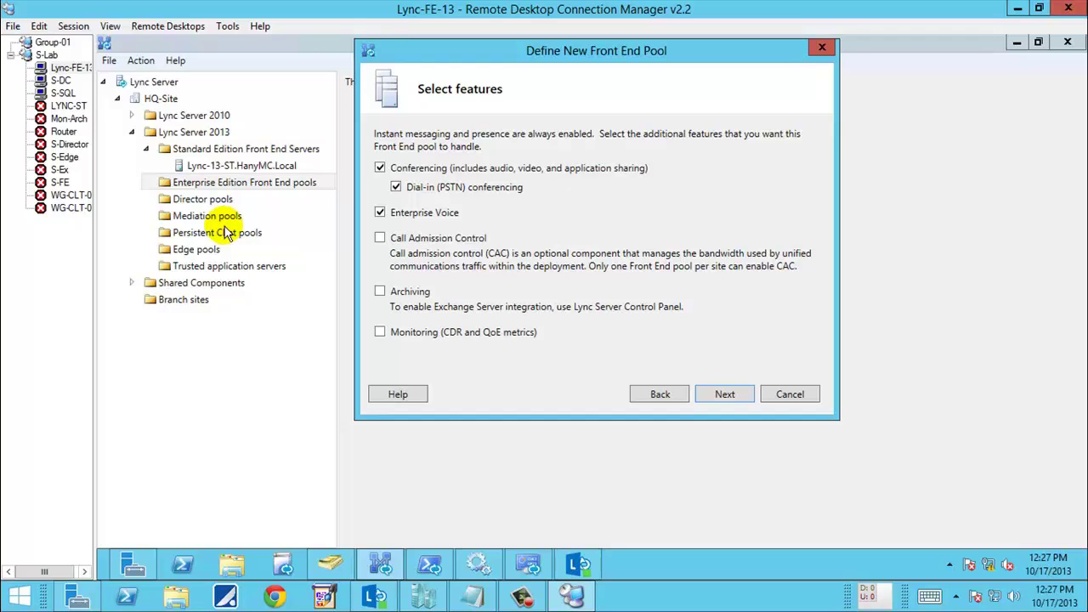
click(400, 239)
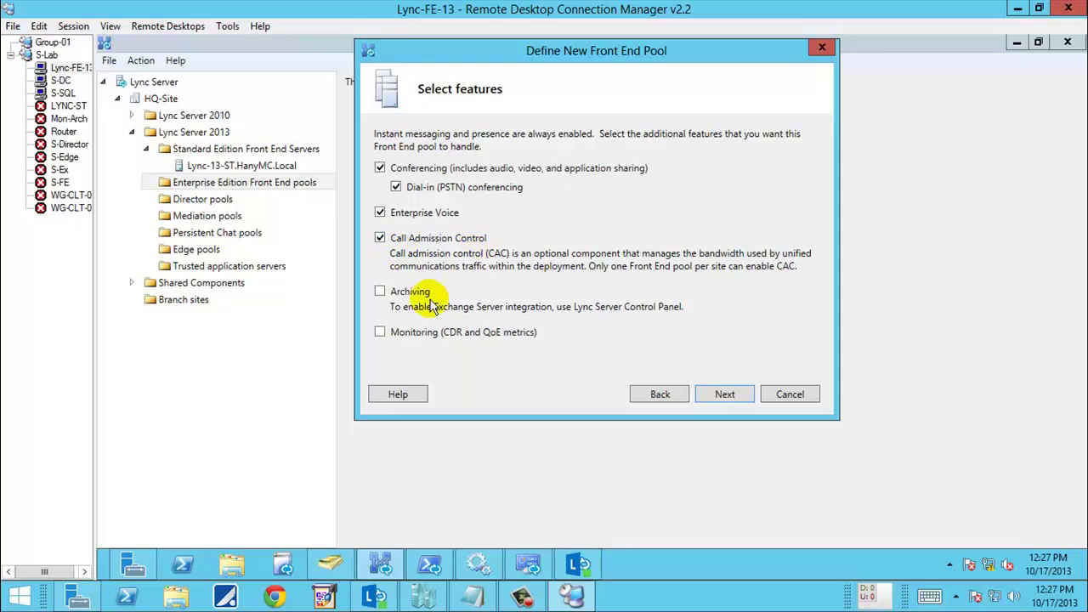
click(414, 298)
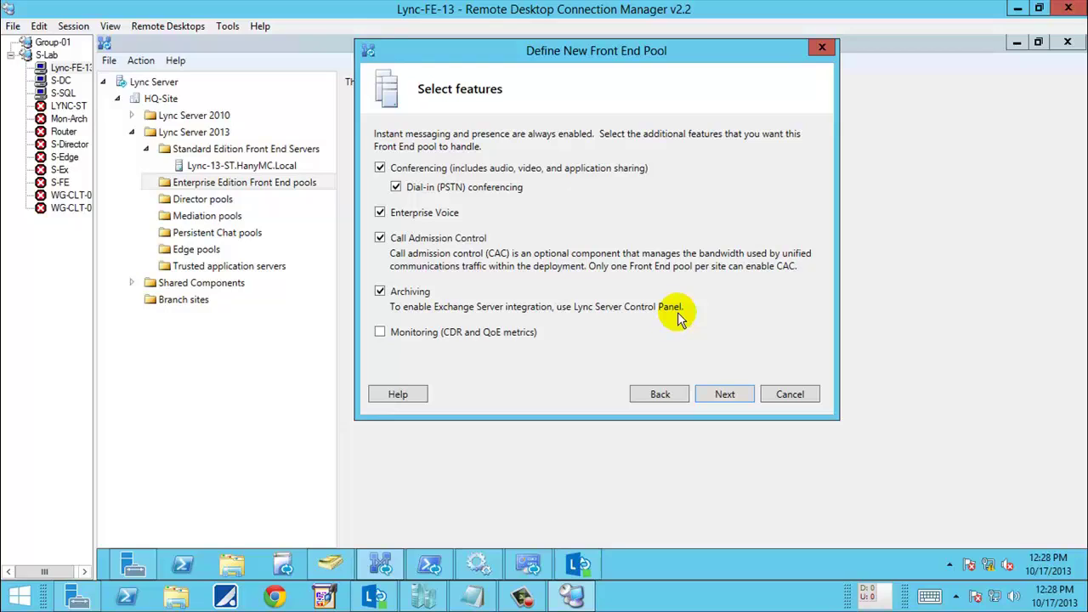
click(513, 332)
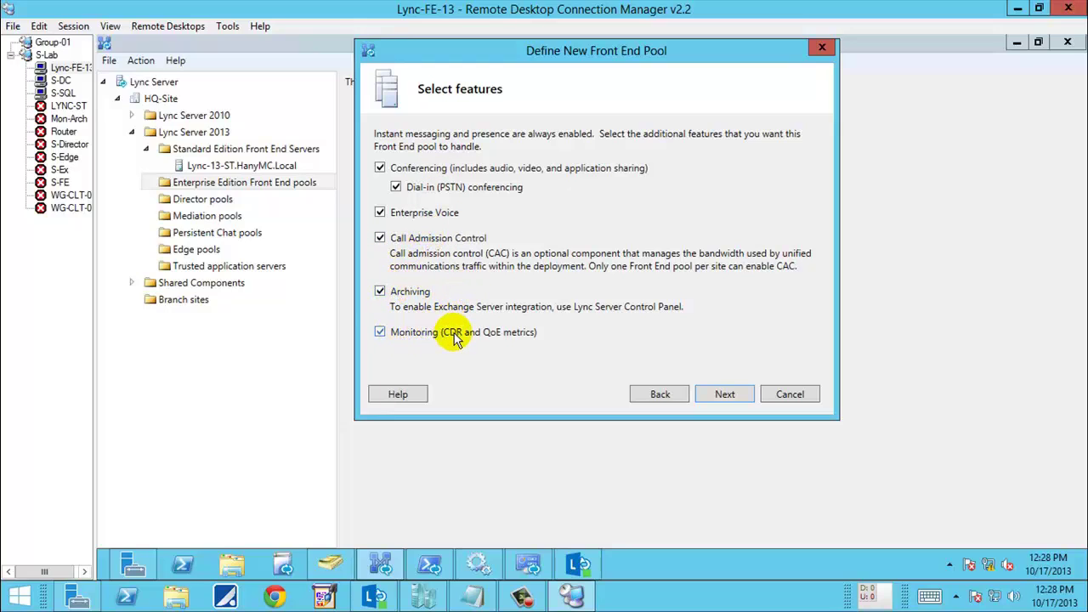
click(726, 394)
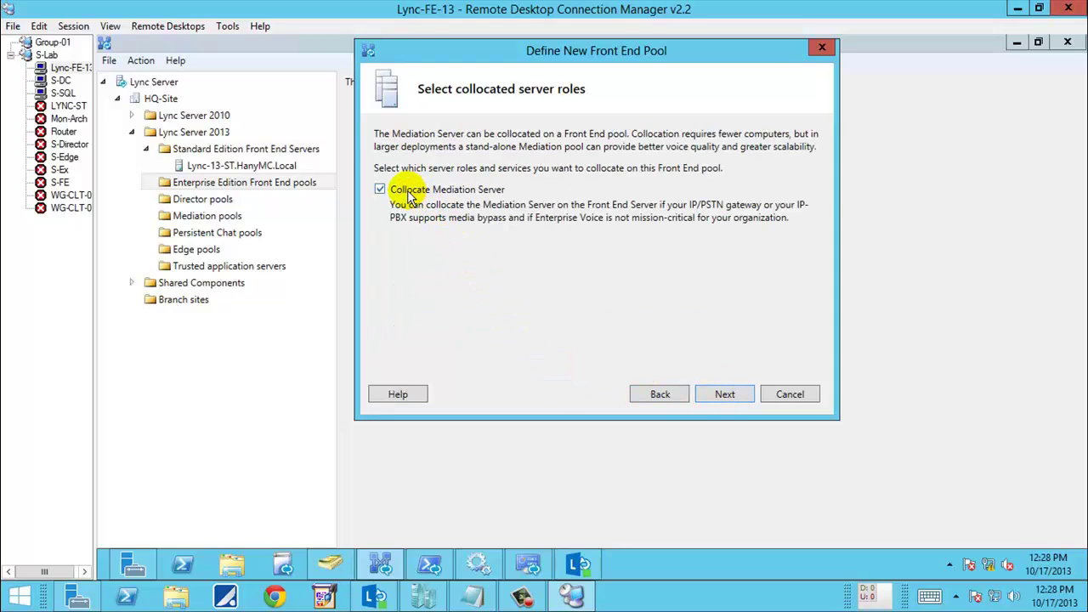
Return to the feature selection, turn Enterprise Voice off to check the collocated server roles, and enable Enterprise Voice again
click(655, 390)
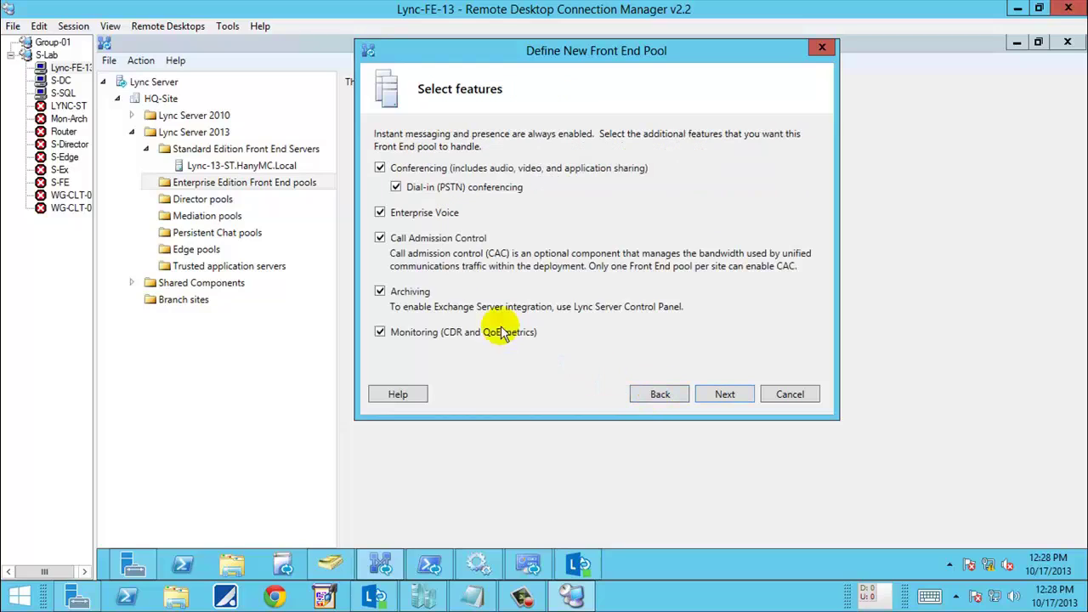
click(417, 212)
click(400, 186)
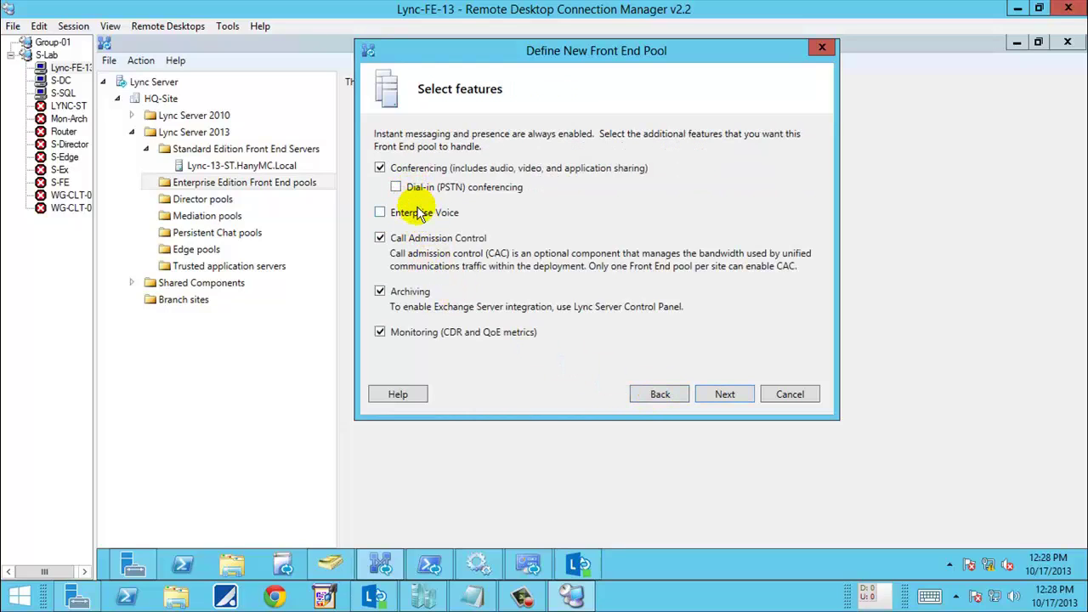
click(420, 214)
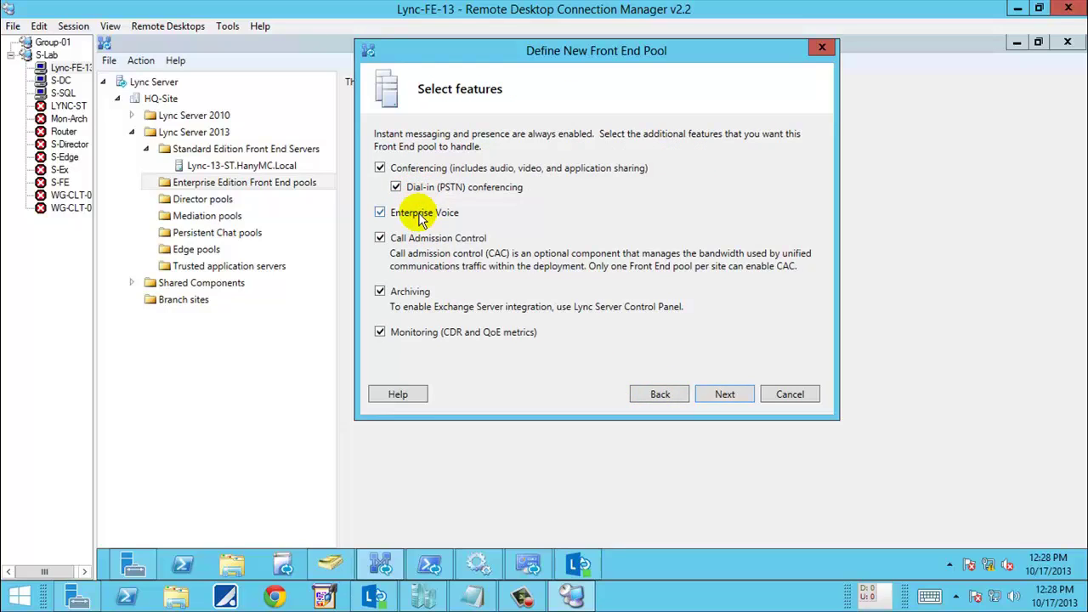
click(405, 212)
click(721, 394)
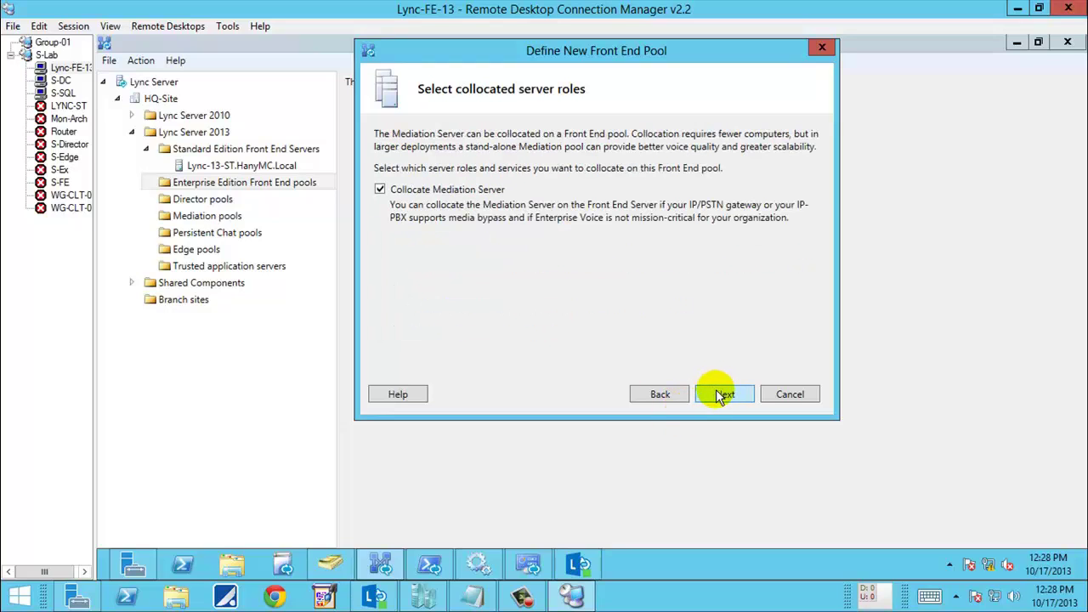
click(658, 394)
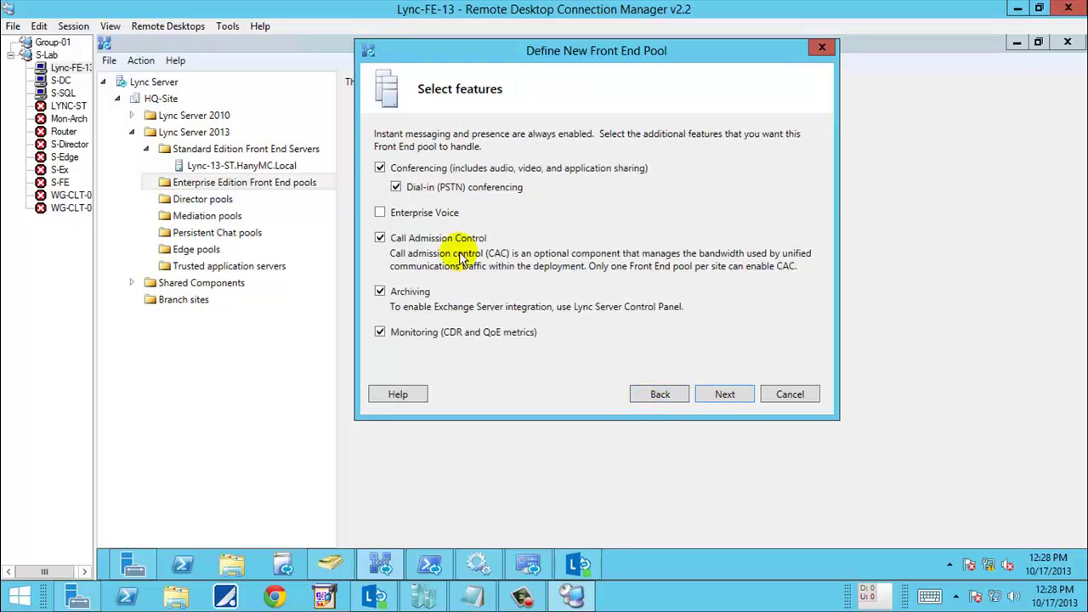
click(401, 213)
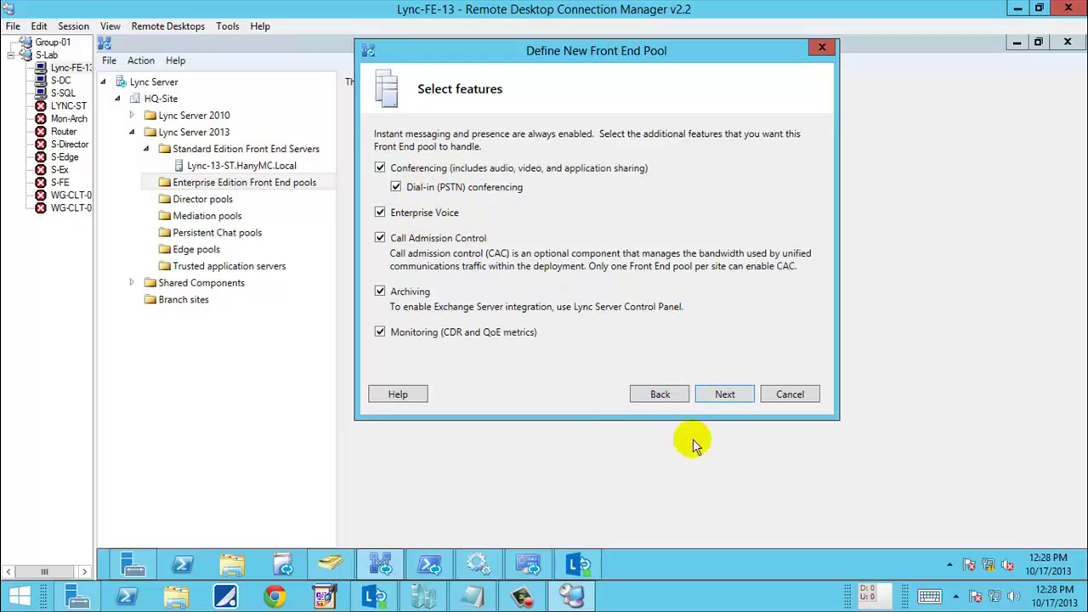
Keep the Mediation Server collocated and the Edge pool enabled, proceed to the SQL Server store definition, and check the existing store choices
click(721, 398)
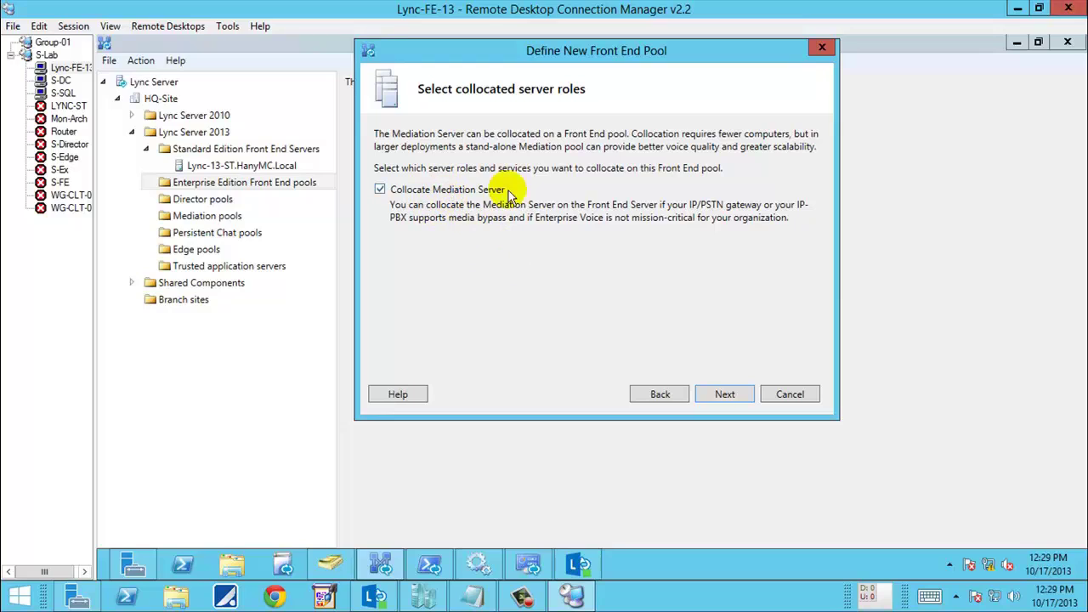
click(727, 395)
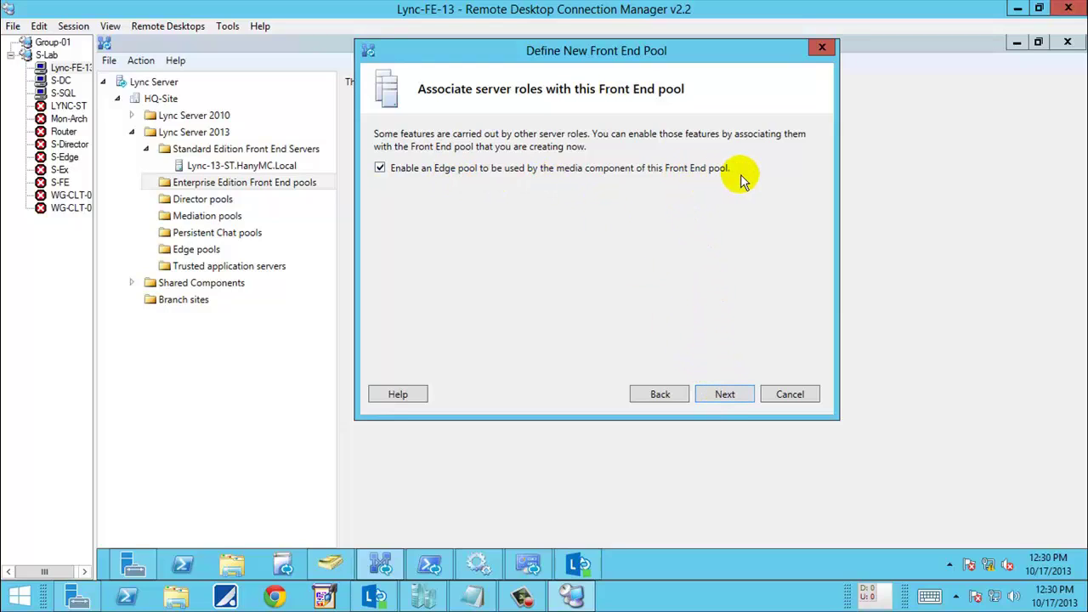
click(727, 395)
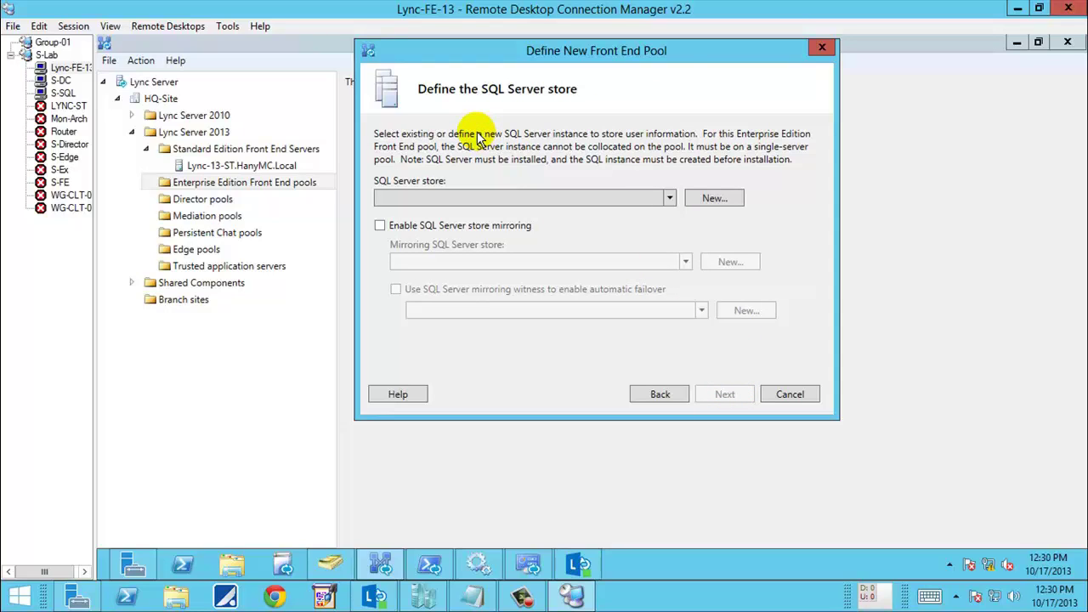
click(669, 199)
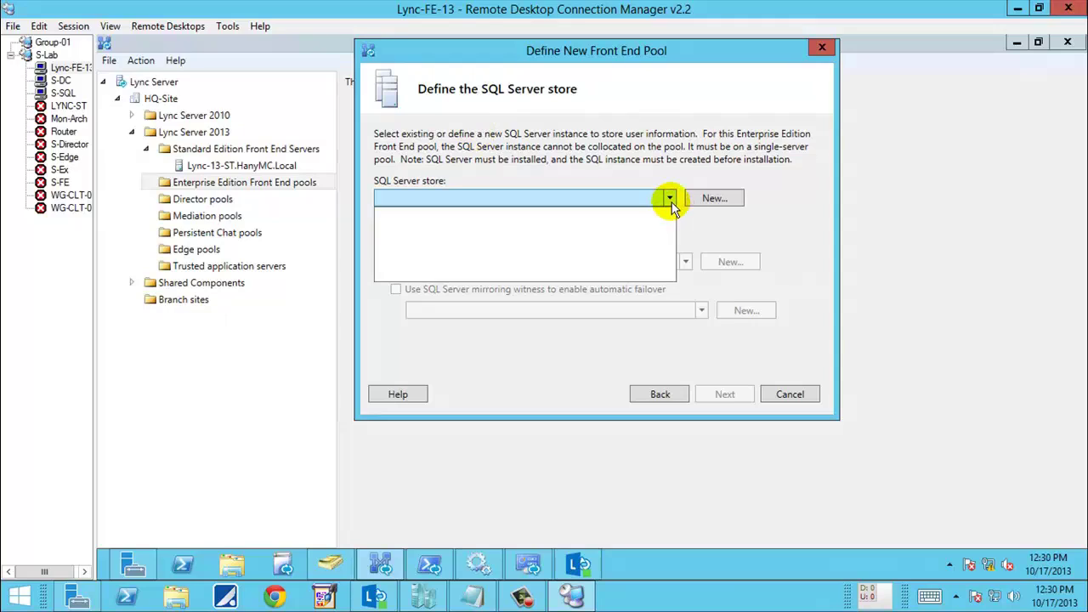
click(414, 183)
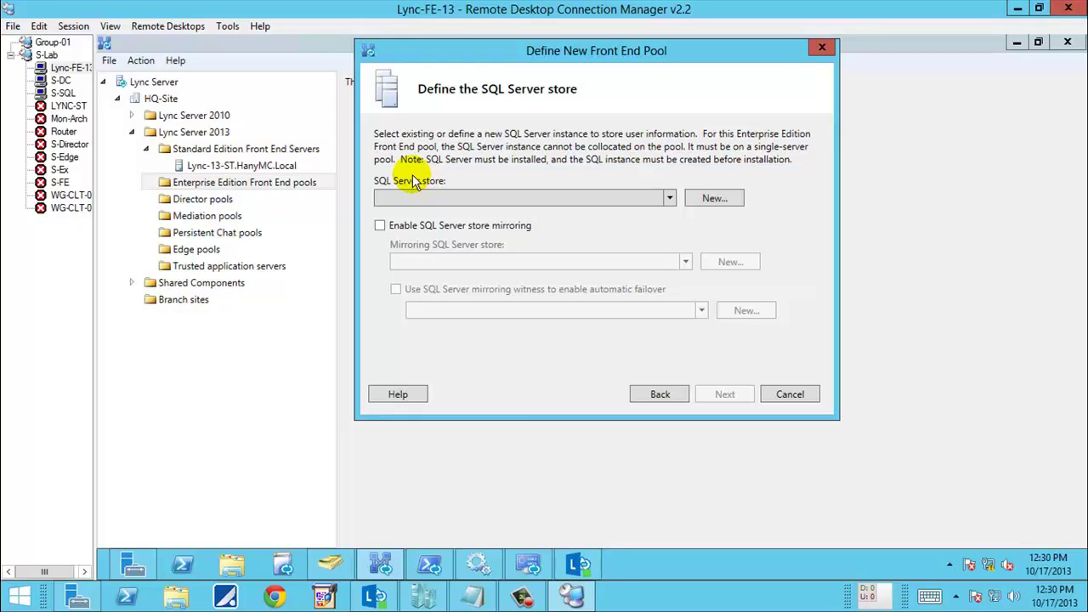
Start defining a new SQL Server store and ping s-sql in the remote server's PowerShell to get its full name
click(712, 199)
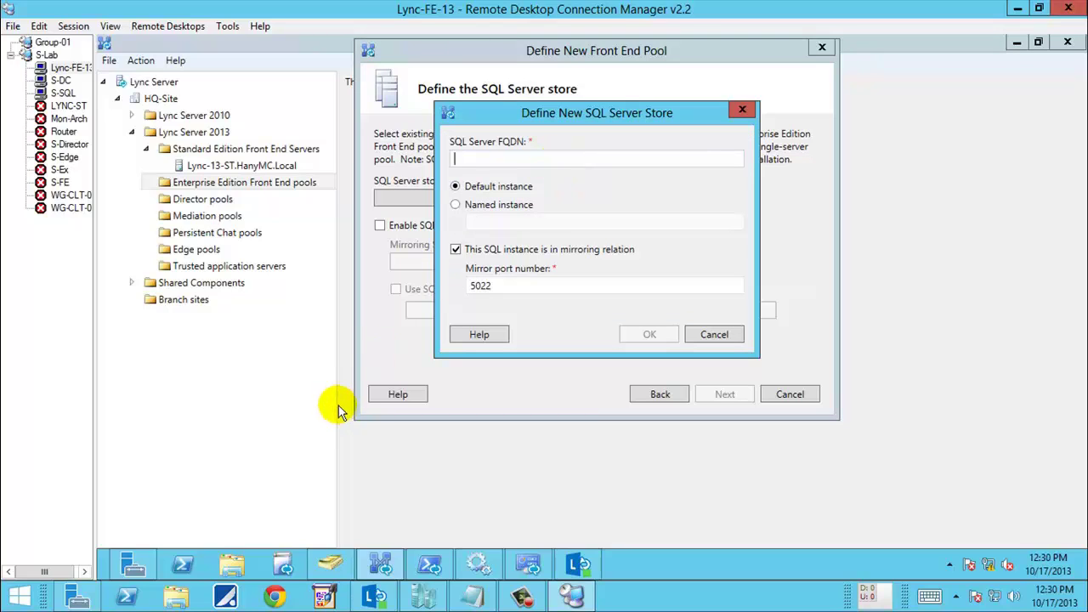
click(181, 564)
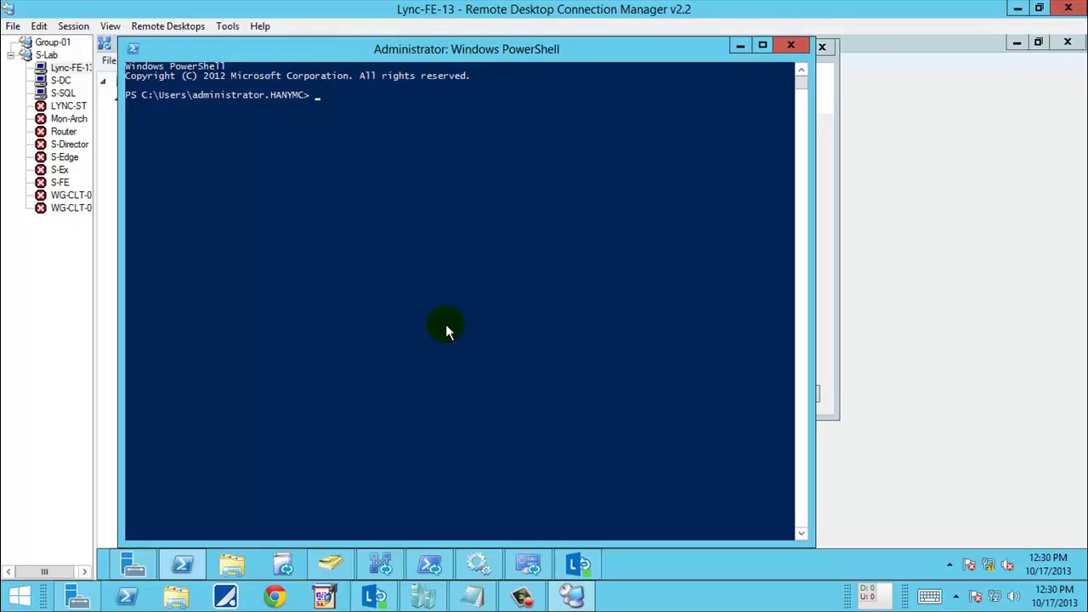
text(ping s-sql)
key(Return)
key(ctrl+c)
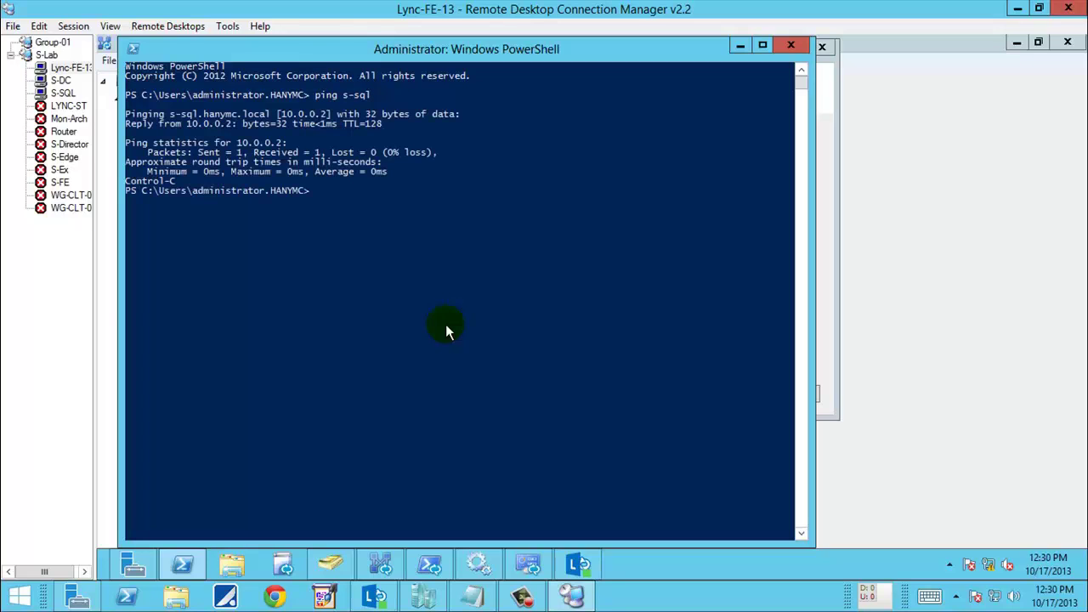
Copy s-sql.hanymc.local from the ping output, minimize PowerShell, and enter it as the new store's SQL Server FQDN
drag(170, 114, 269, 116)
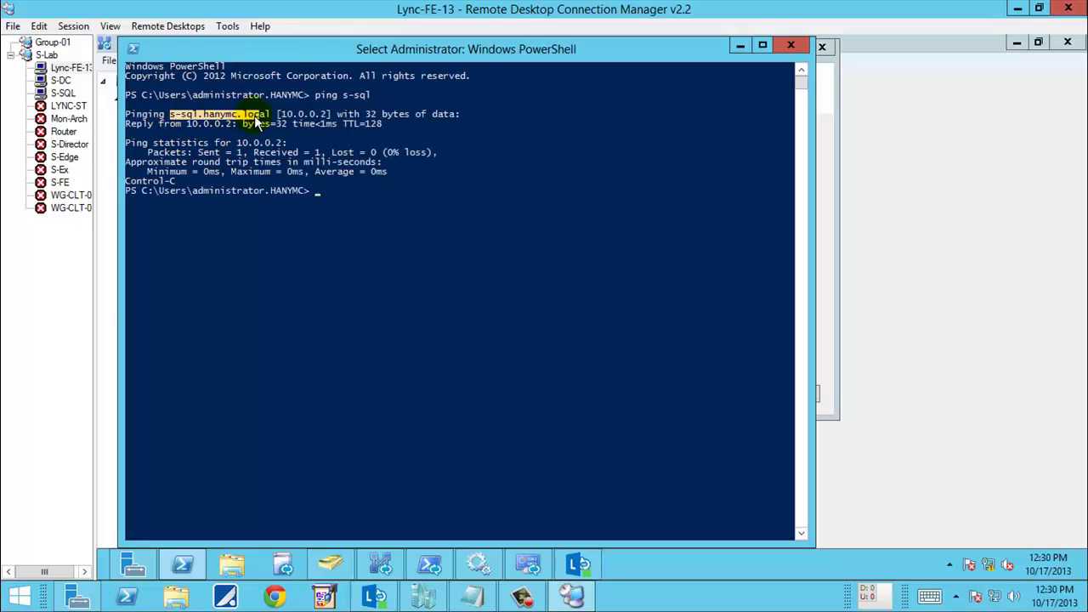
right_click(685, 93)
click(739, 44)
key(ctrl+v)
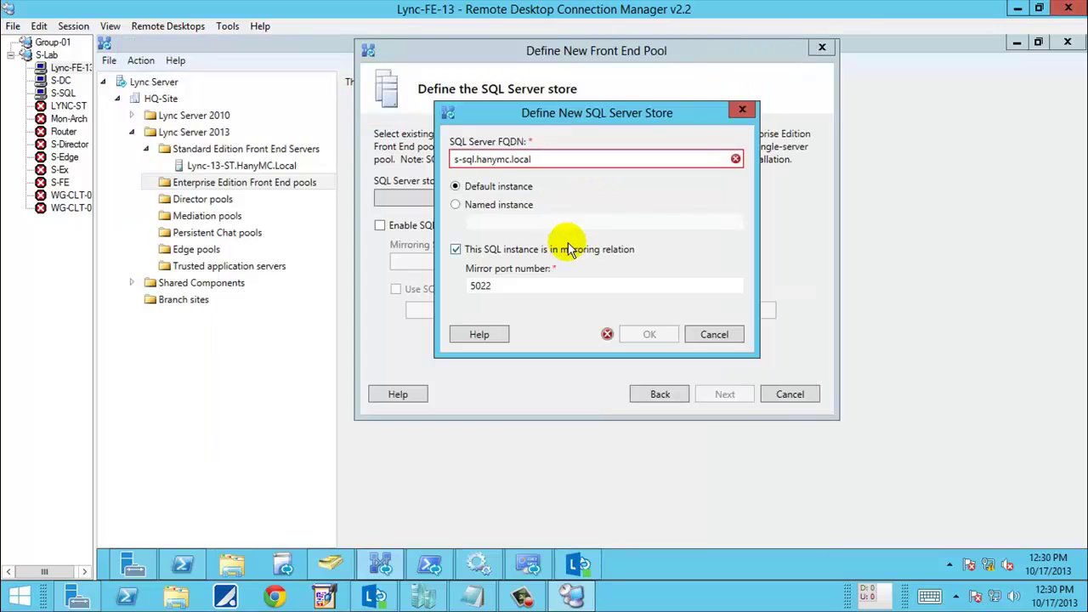
Review the SQL Server FQDN error and try to define the store as a named instance called Lync13
mouse_move(737, 161)
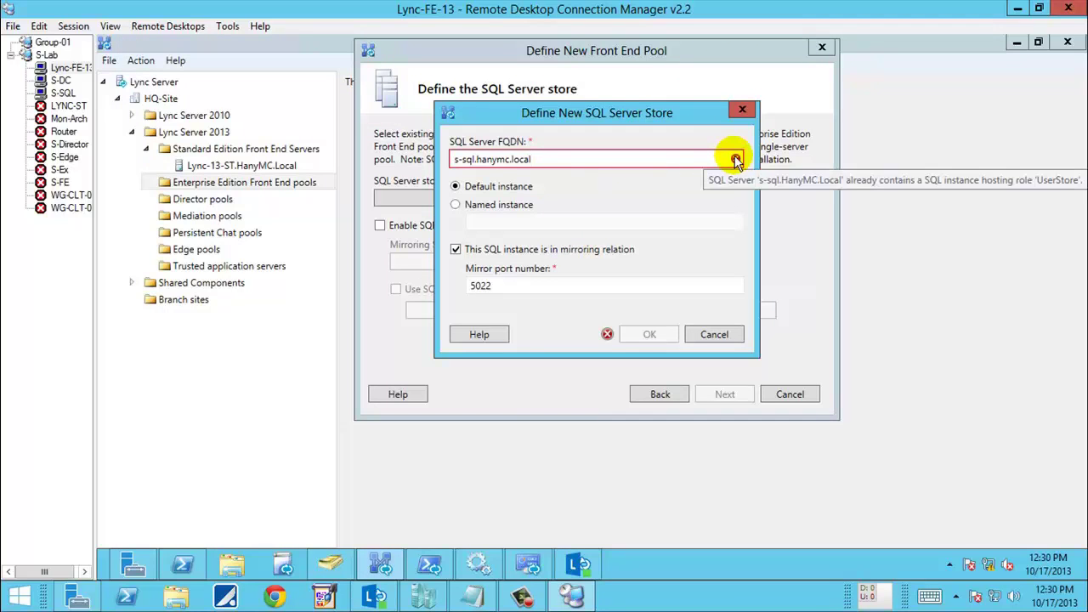
click(494, 208)
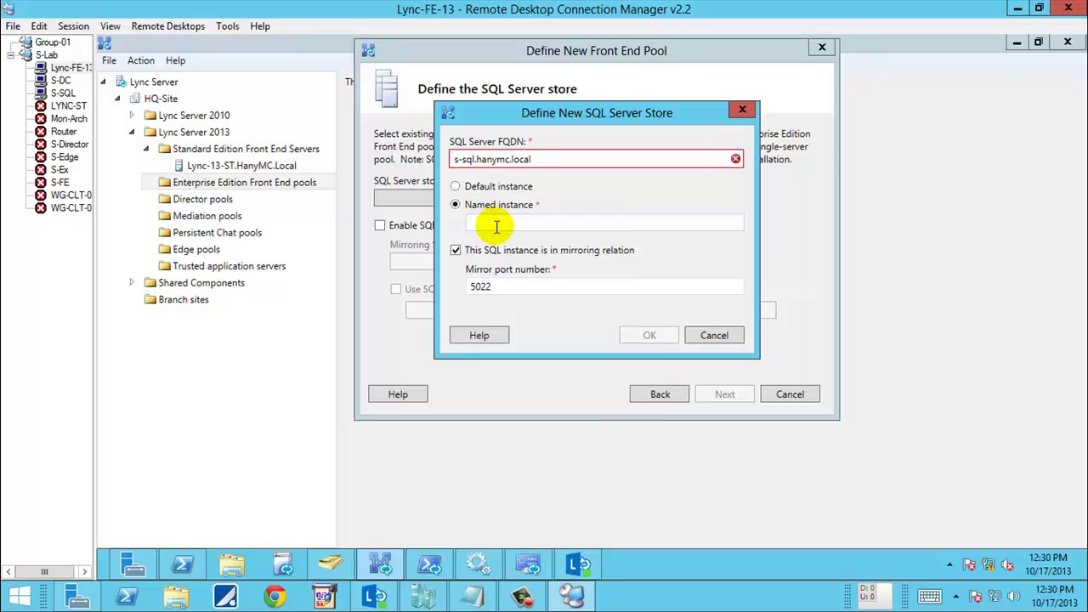
text(Lyn)
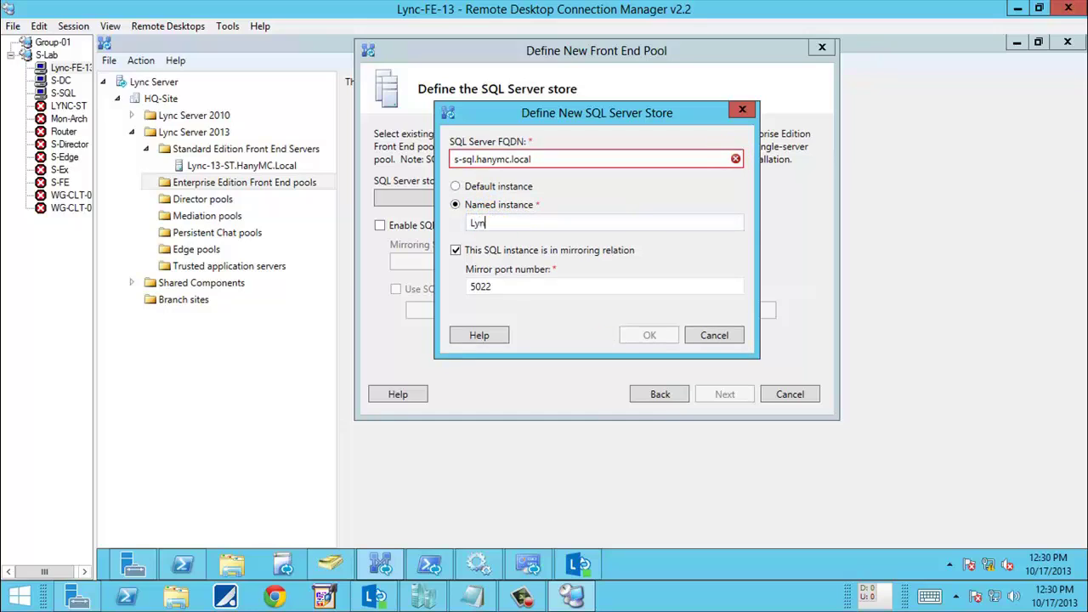
text(c13)
mouse_move(736, 161)
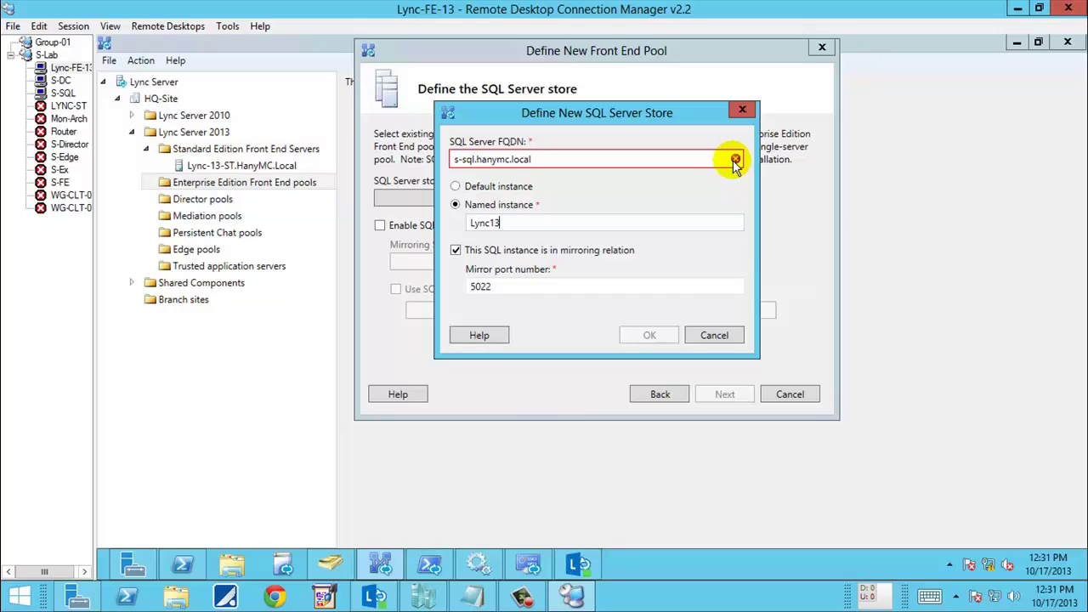
Cancel the new SQL Server store and discard the Front End pool definition
click(713, 334)
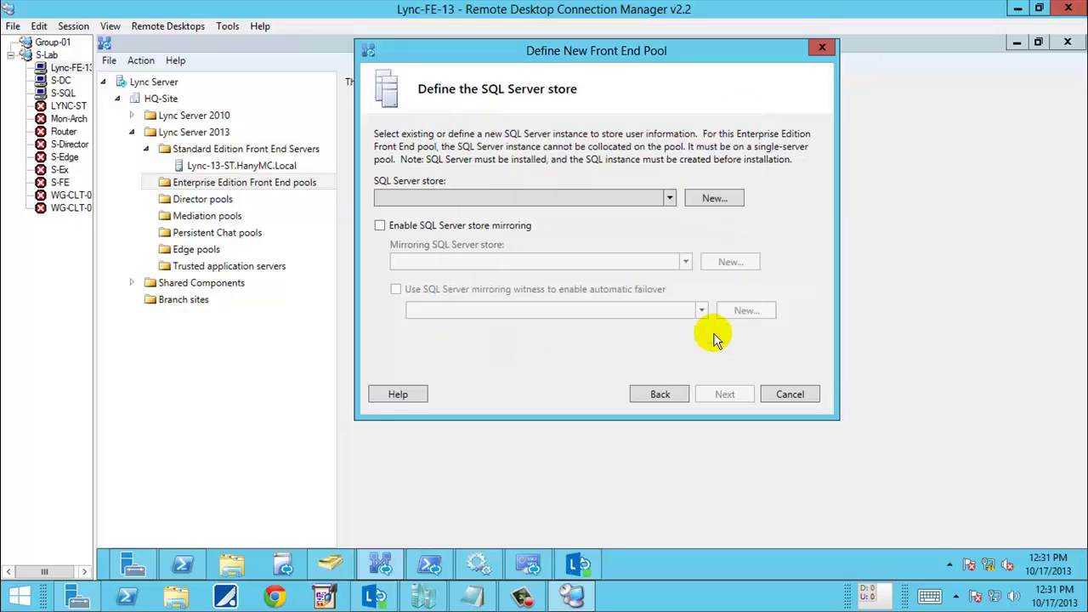
click(778, 395)
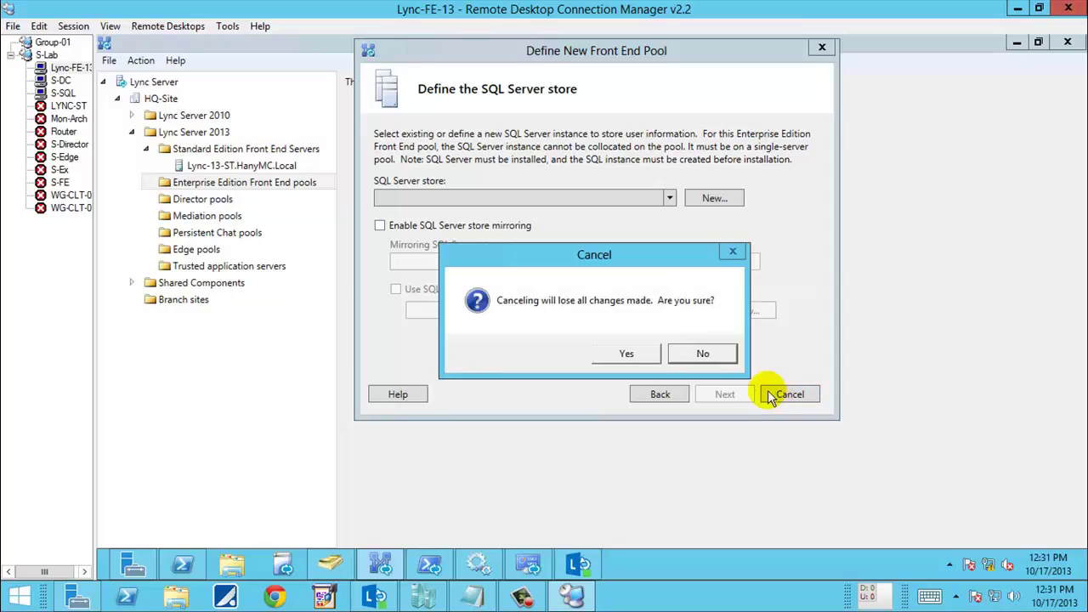
click(643, 359)
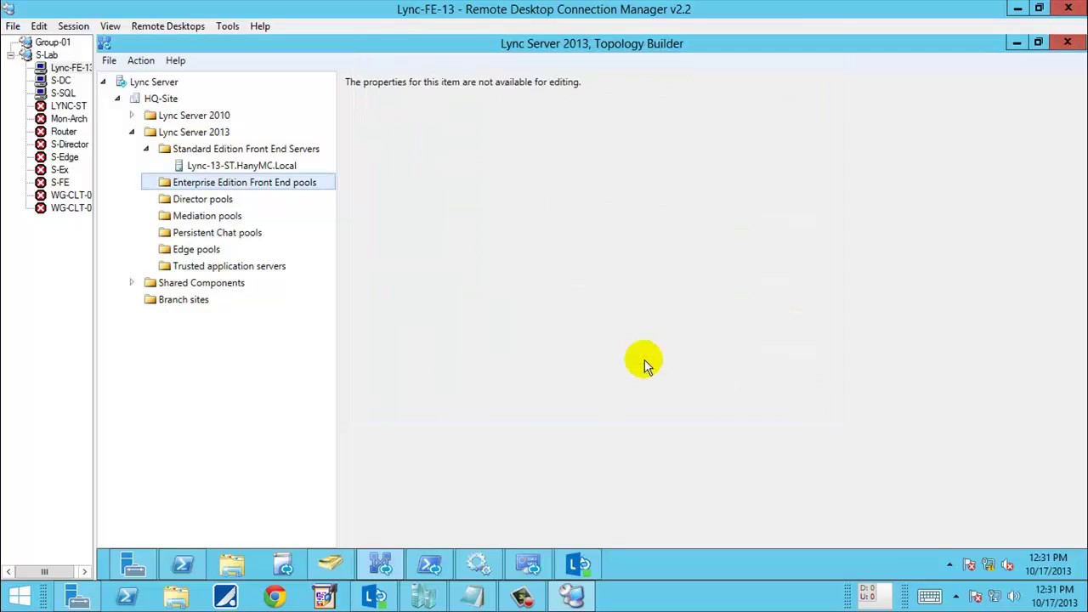
Examine the SQL Server stores listed under Shared Components in the topology tree
click(132, 283)
click(198, 300)
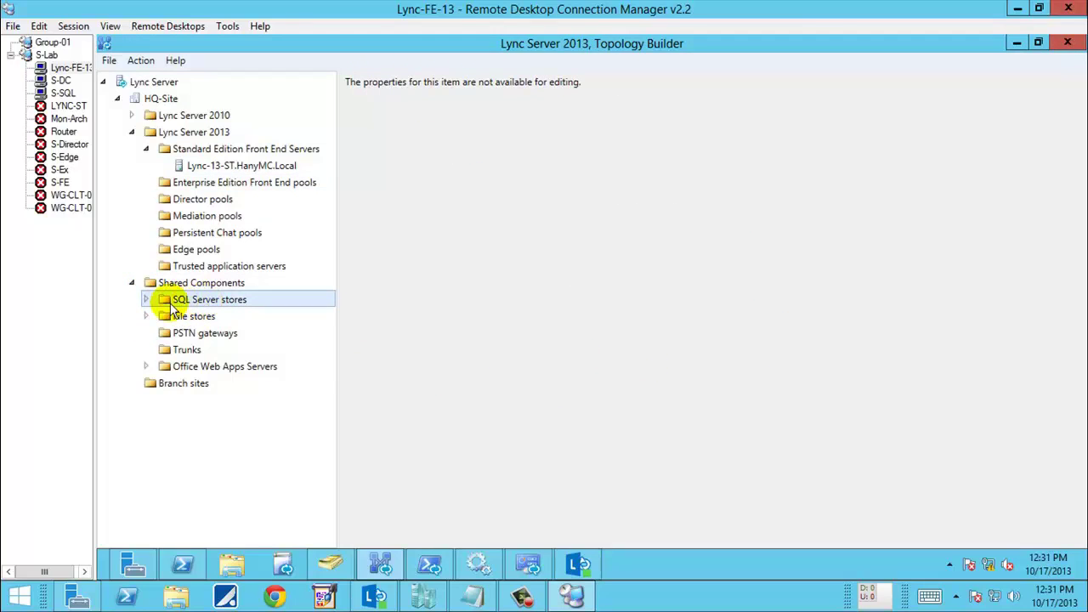
click(146, 300)
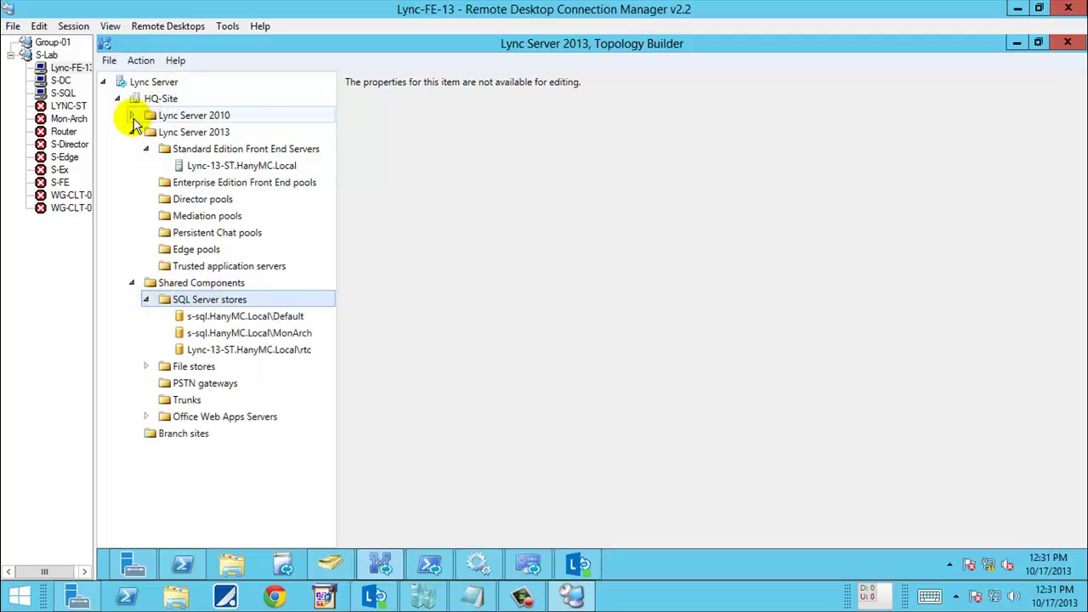
Examine the Lync Server 2010 branch and its A/V Conferencing pools, collapsing both again
click(132, 116)
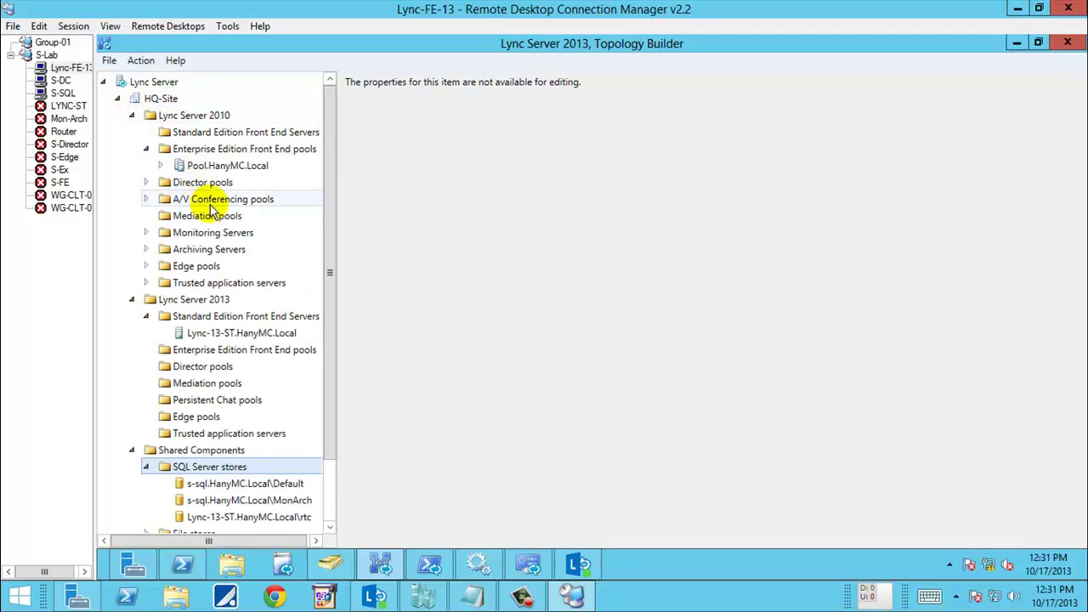
click(183, 199)
click(146, 199)
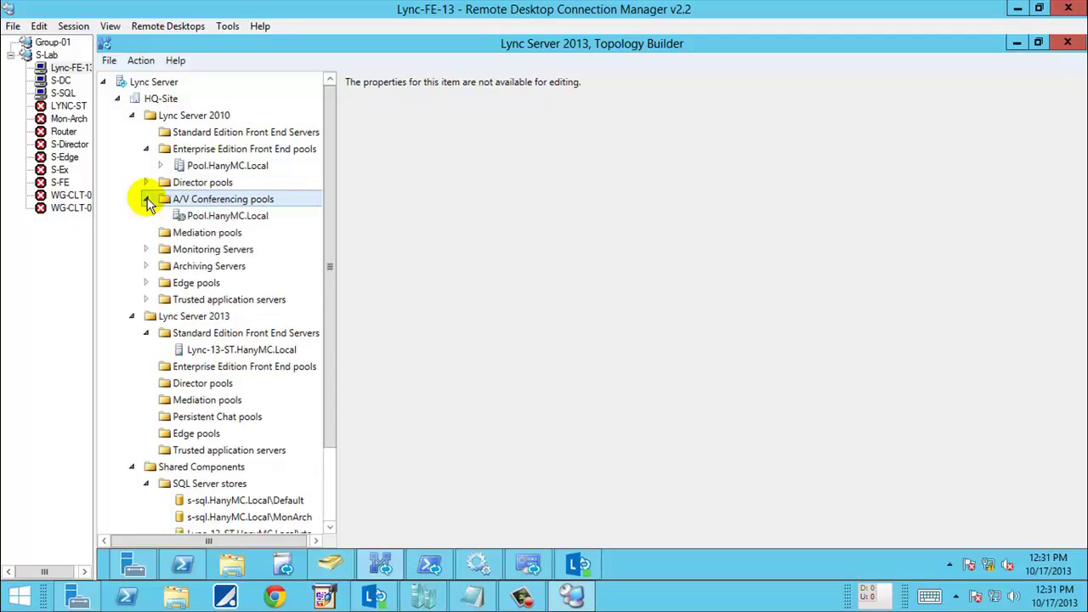
click(146, 199)
click(132, 116)
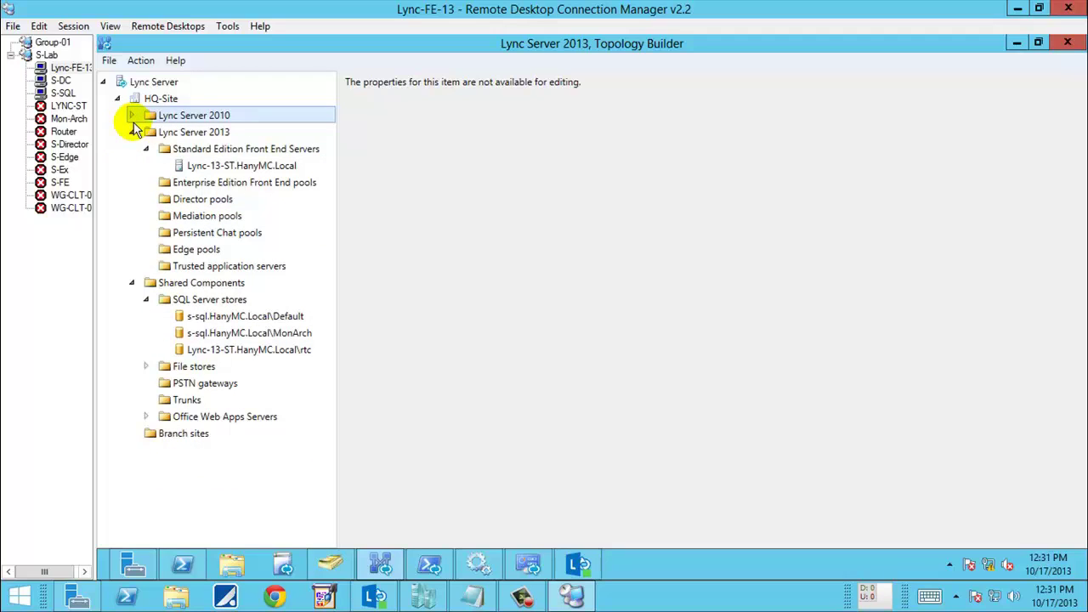
Compare the properties of the s-sql.HanyMC.Local Default and MonArch stores under SQL Server stores
click(246, 300)
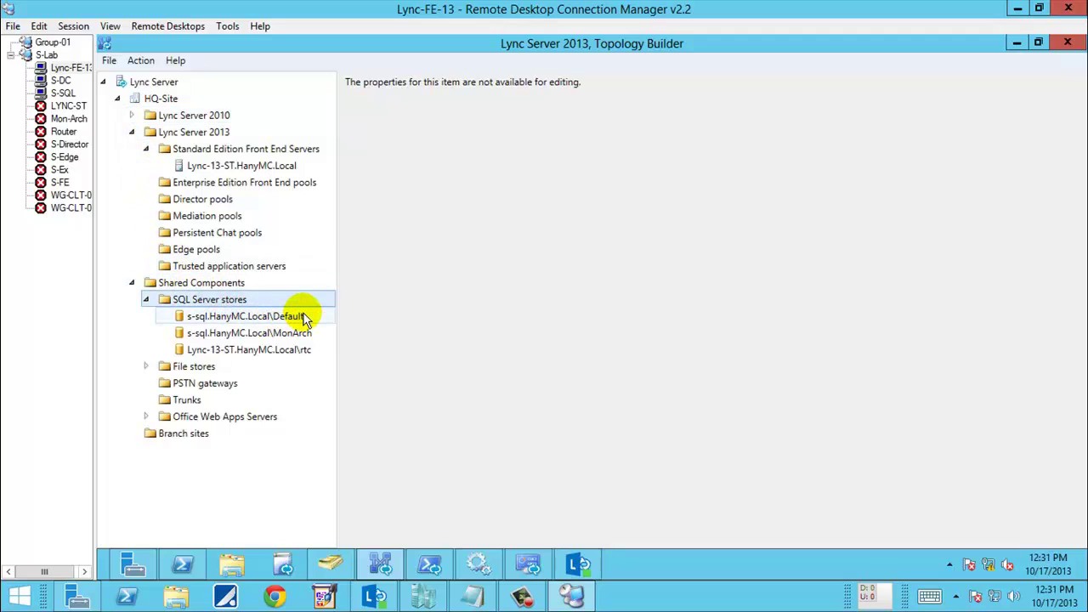
click(304, 316)
click(306, 332)
click(306, 317)
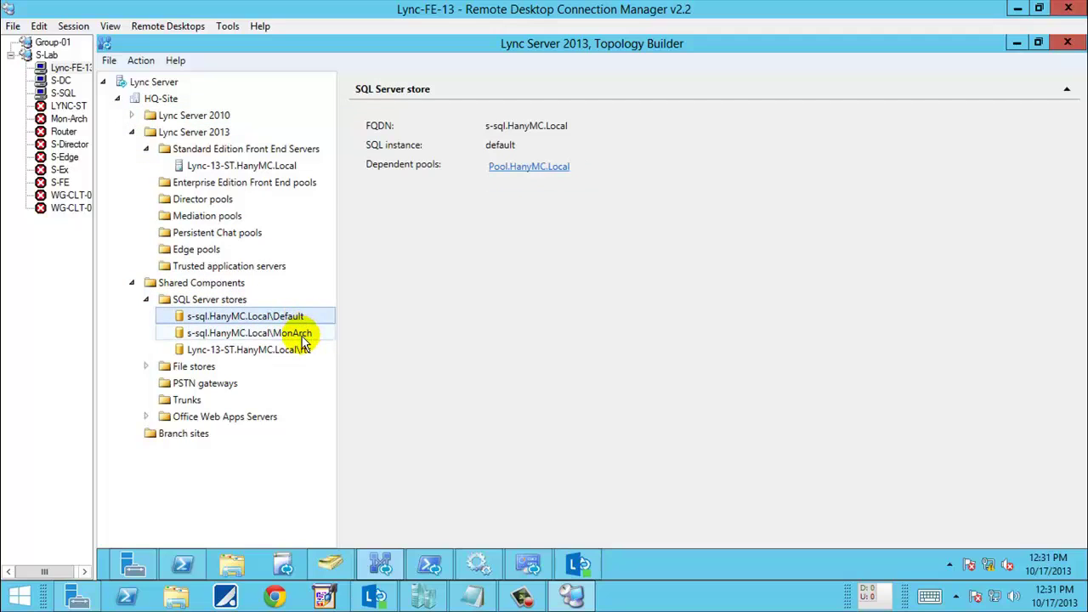
click(304, 335)
click(304, 320)
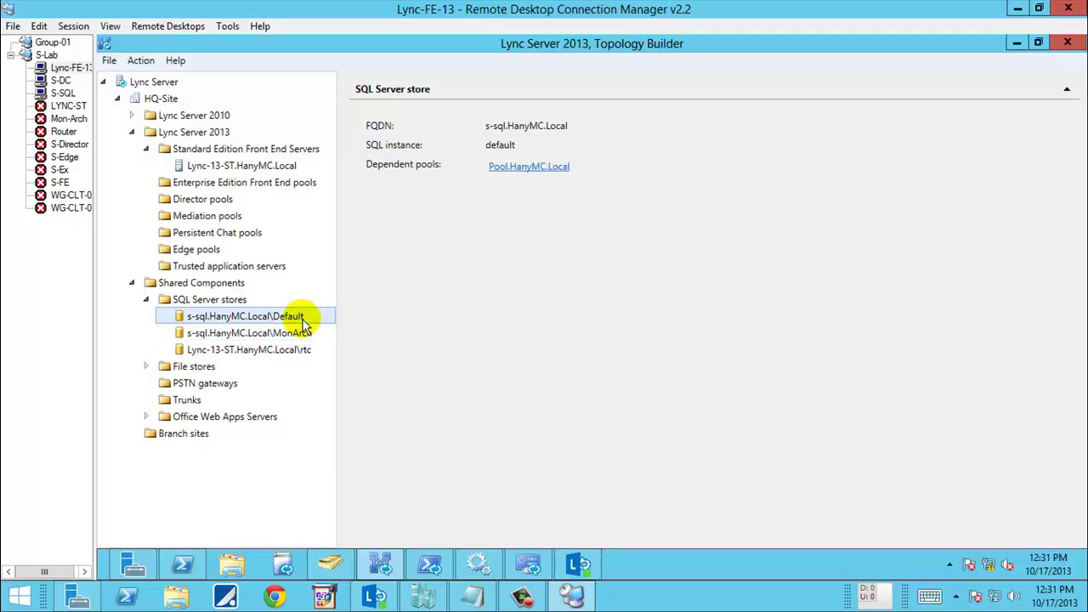
click(304, 334)
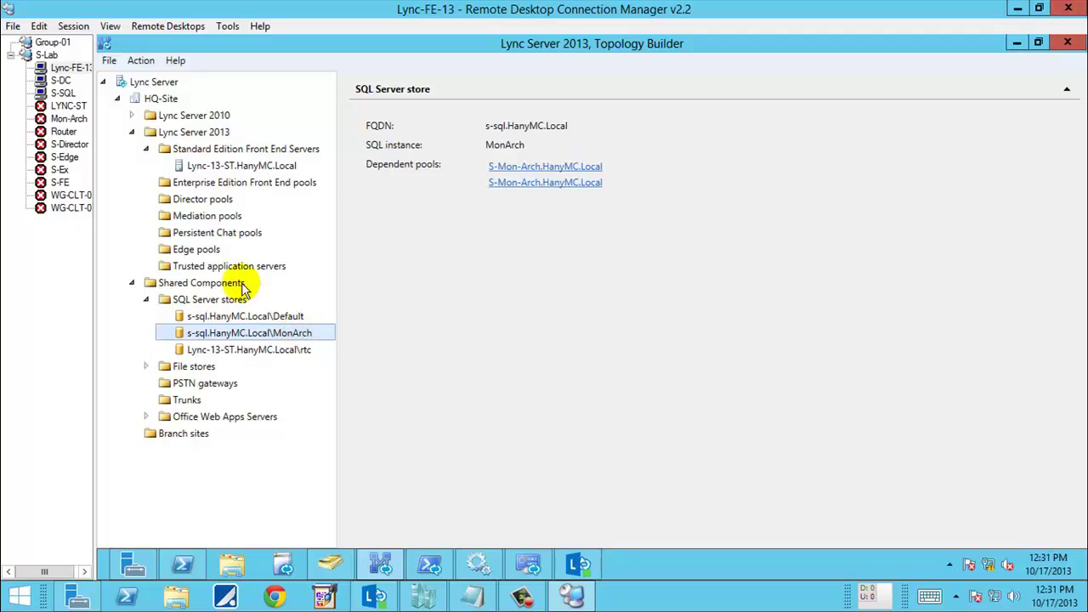
Switch to the S-SQL session and examine the local Database Engine instances by browsing for servers in the SQL Server Management Studio connection dialog
click(61, 93)
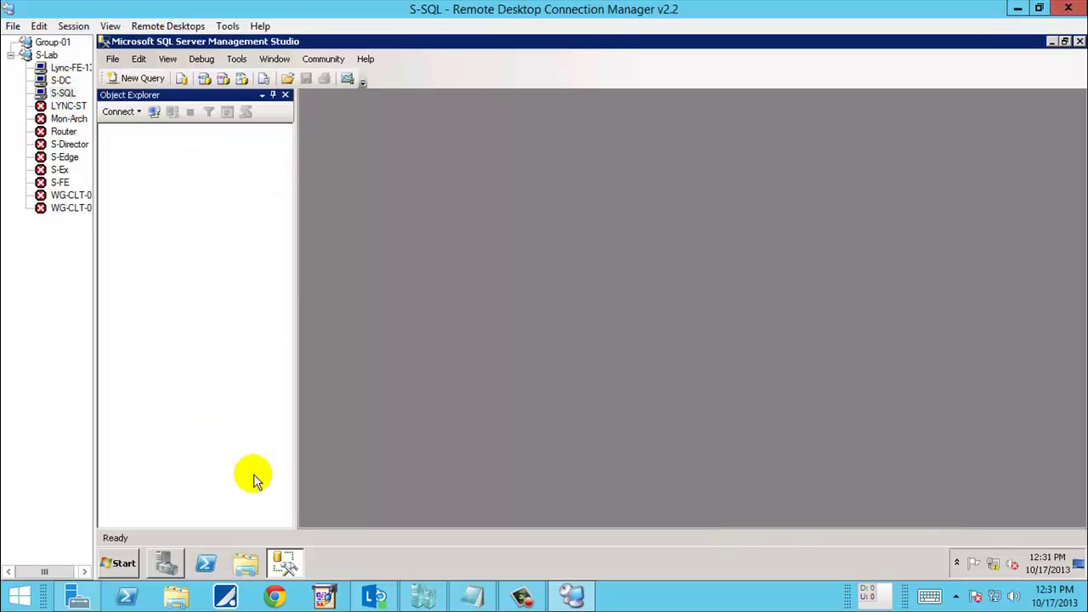
click(153, 113)
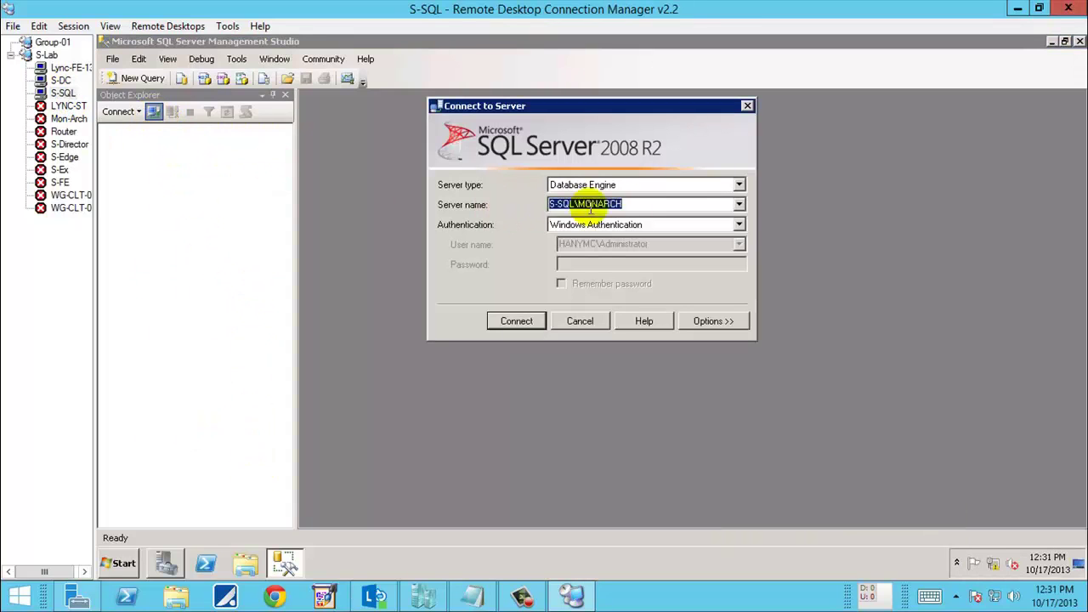
click(739, 206)
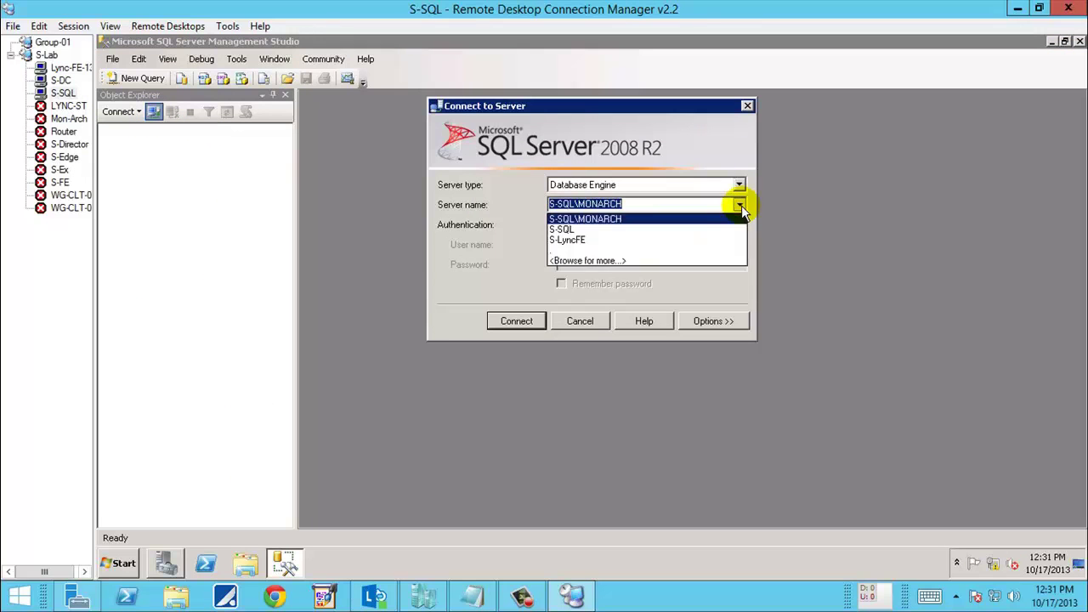
click(605, 260)
click(474, 142)
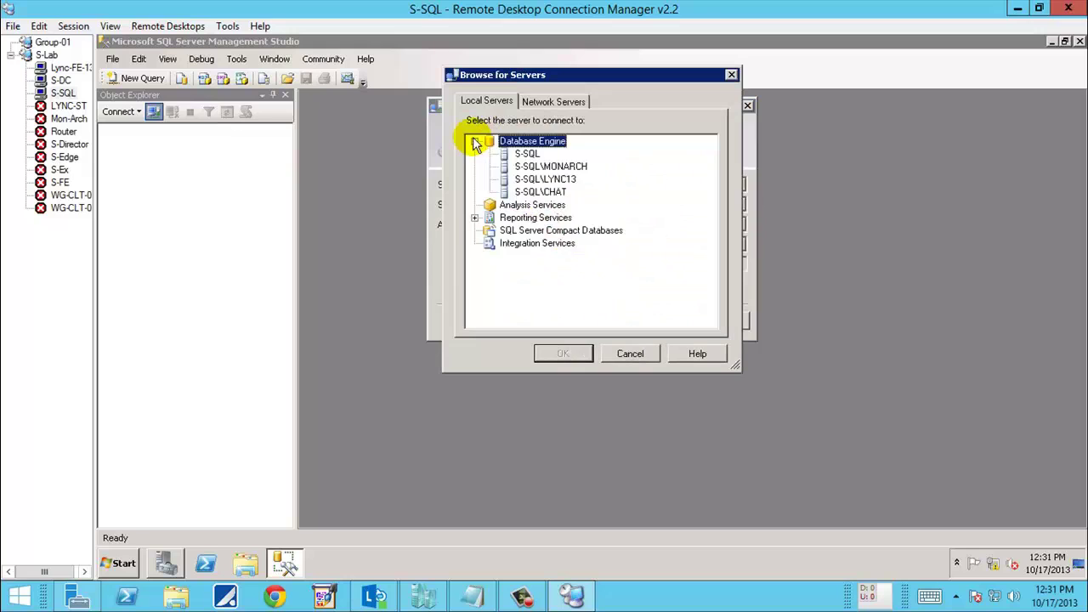
click(528, 153)
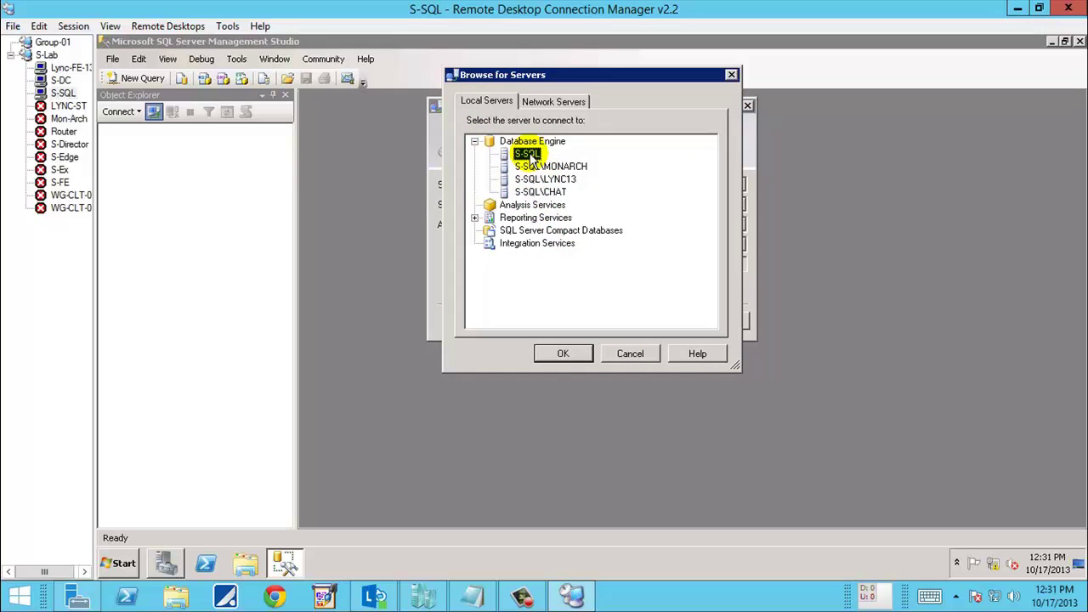
click(563, 168)
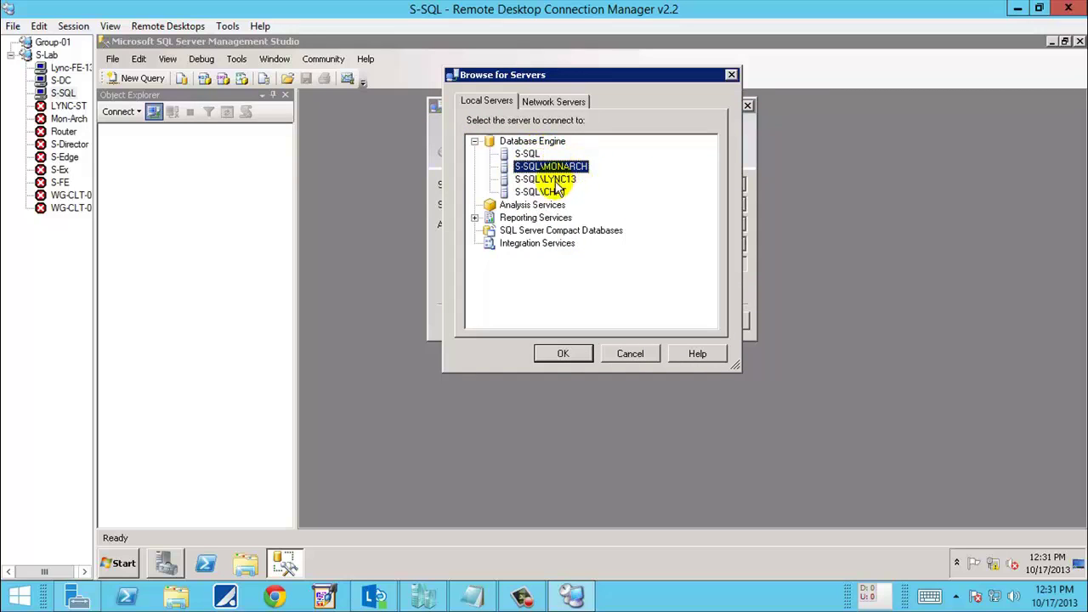
click(561, 180)
click(548, 193)
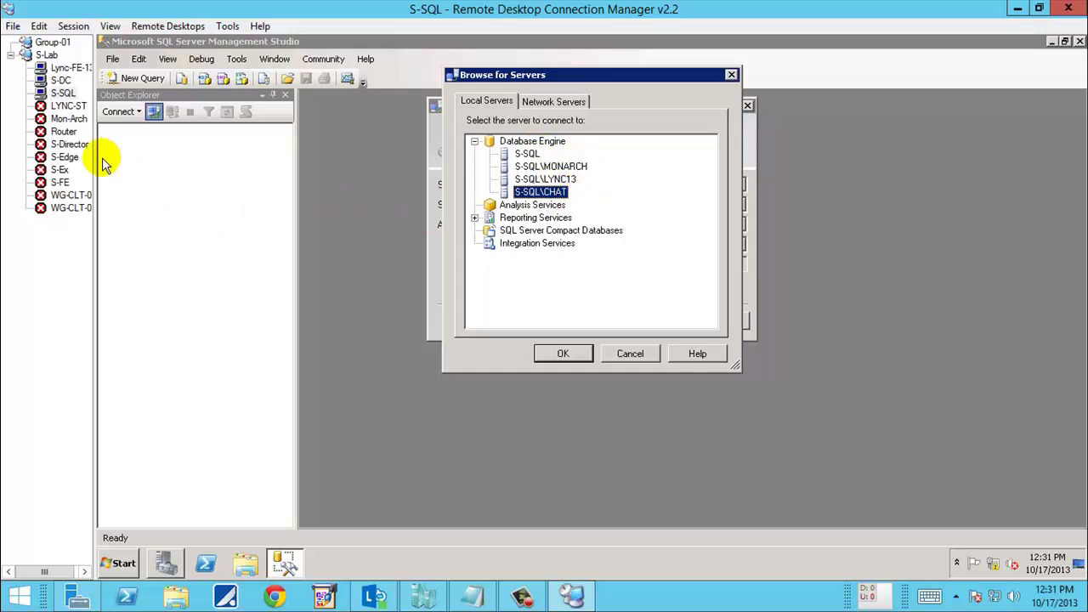
Return to the Lync-FE-13 session and start a new SQL Server store with the FQDN s-sql.hanymc.local
click(68, 67)
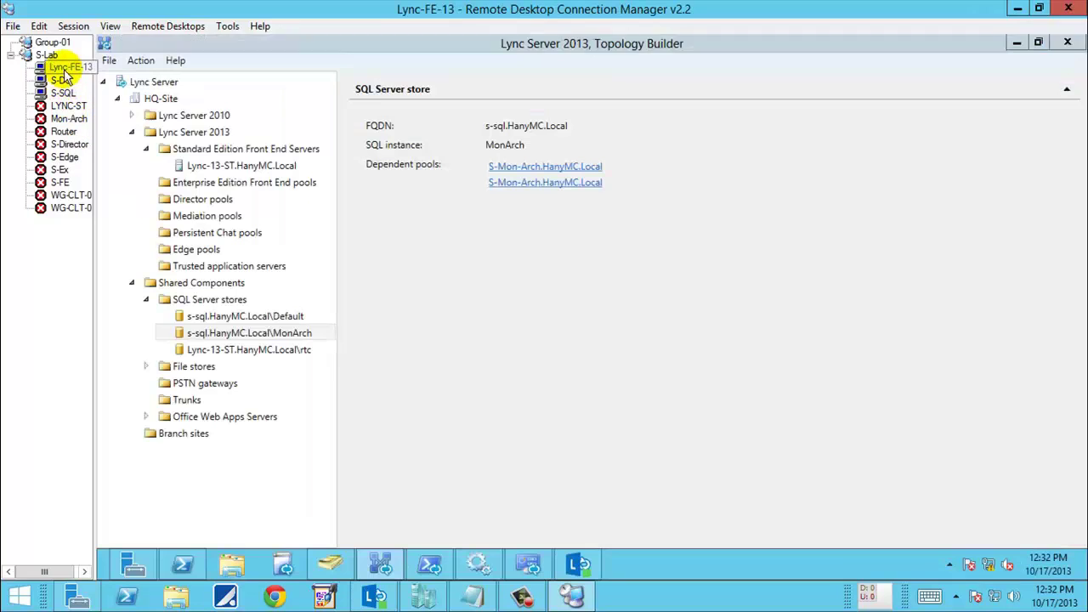
click(289, 315)
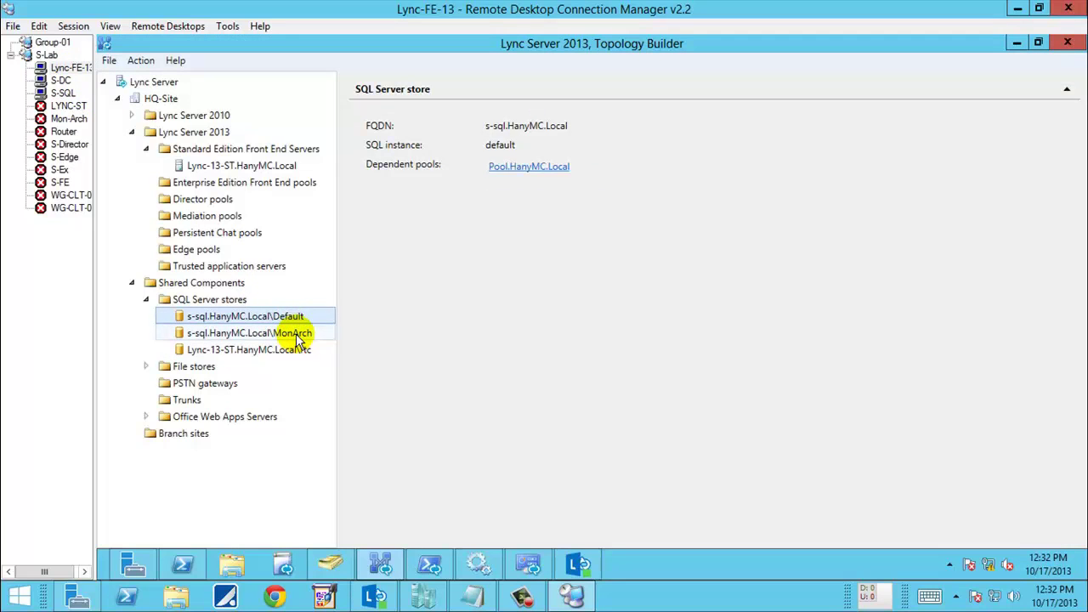
click(289, 333)
click(259, 299)
right_click(245, 302)
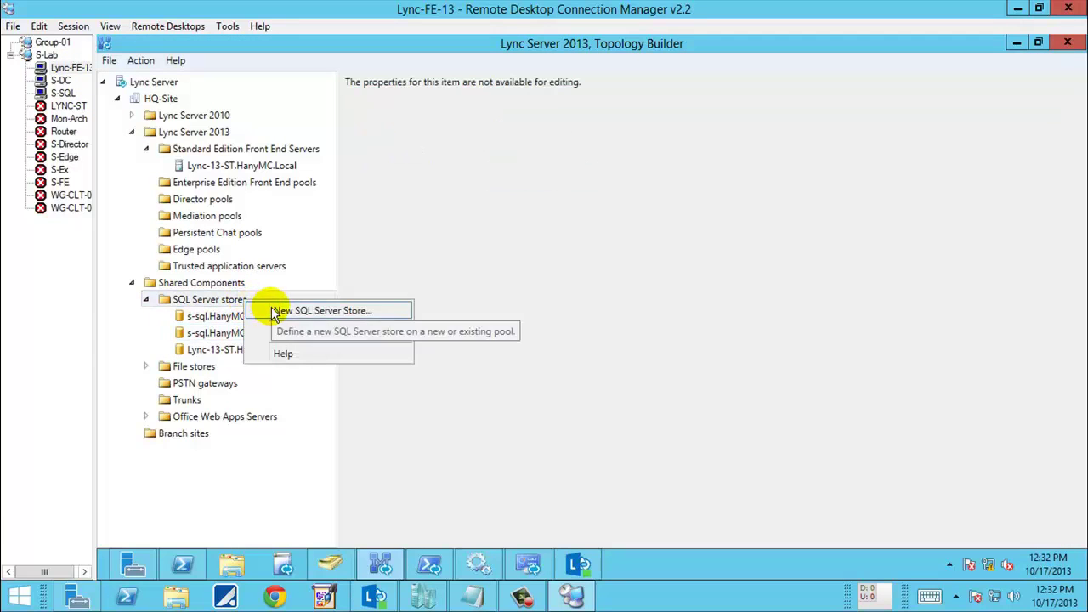
click(271, 312)
text(s-sql.hanymc.loca)
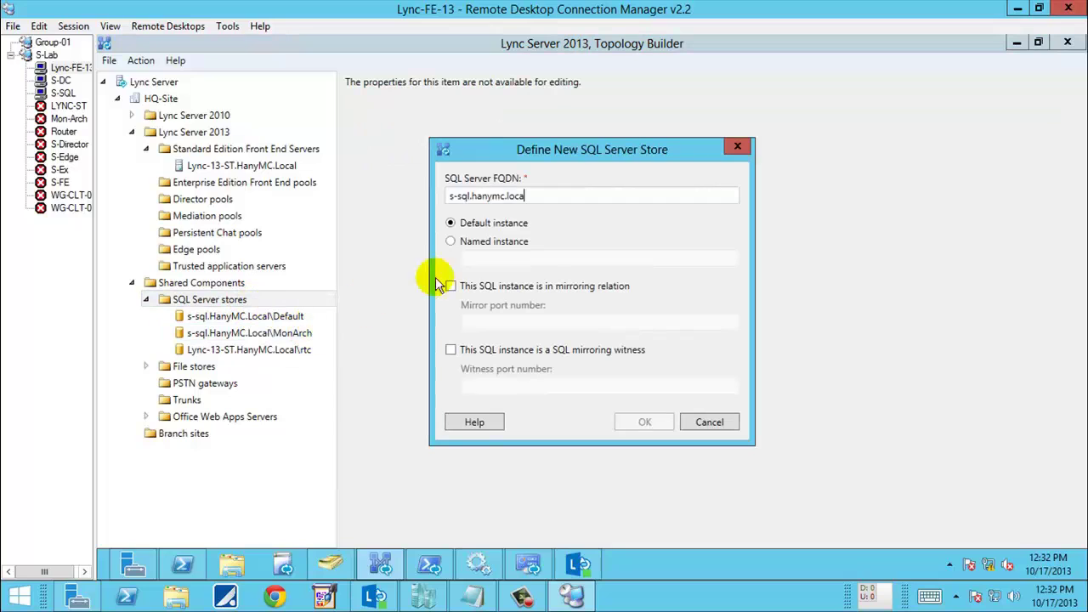
text(l)
key(ctrl+a)
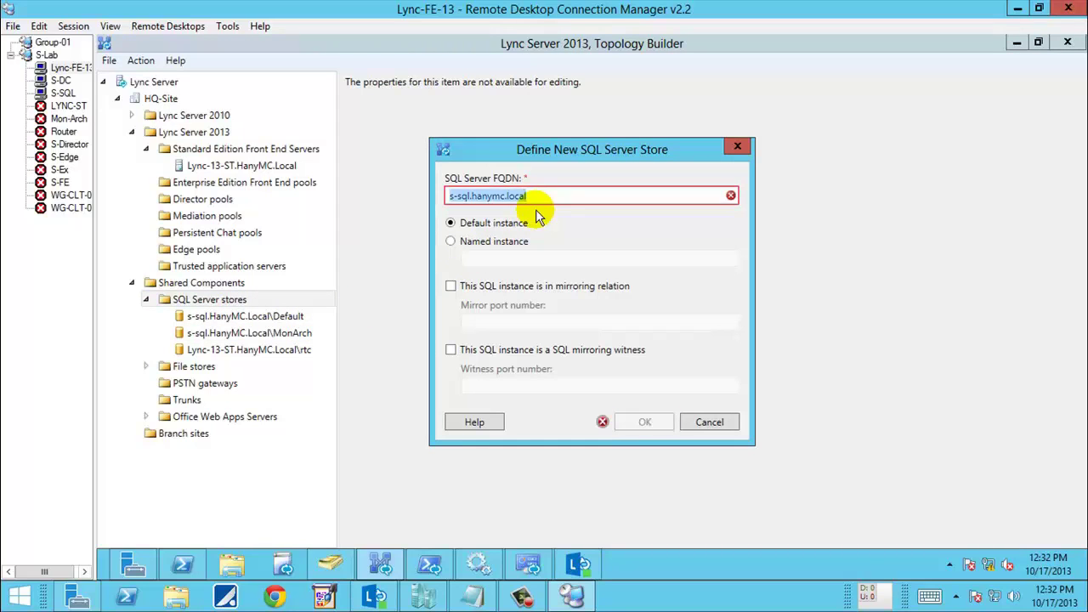
Make the new store use a named instance called Lync13
click(497, 241)
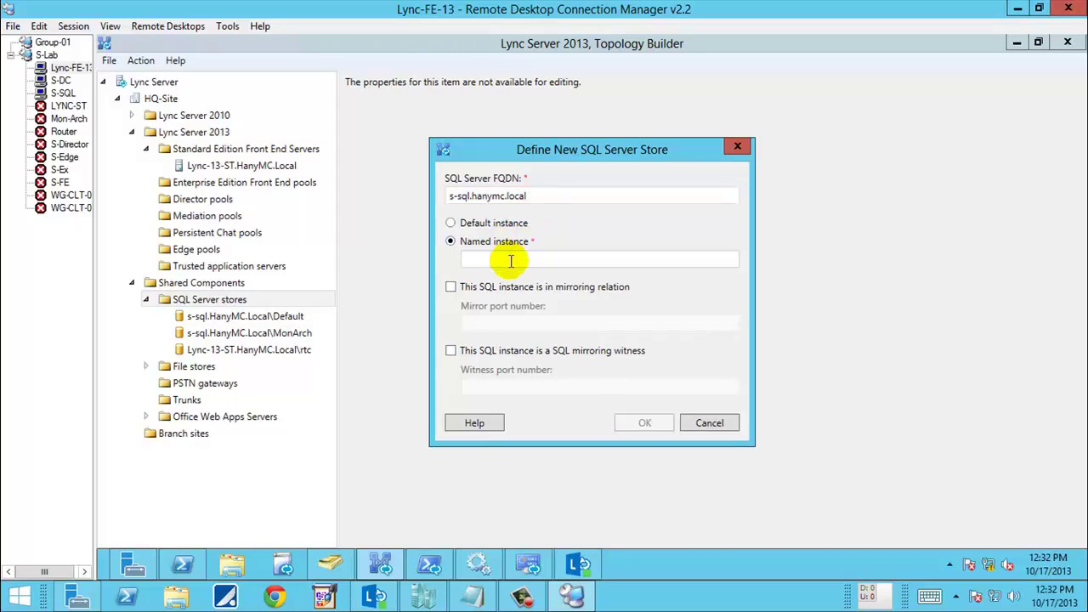
click(511, 261)
text(L)
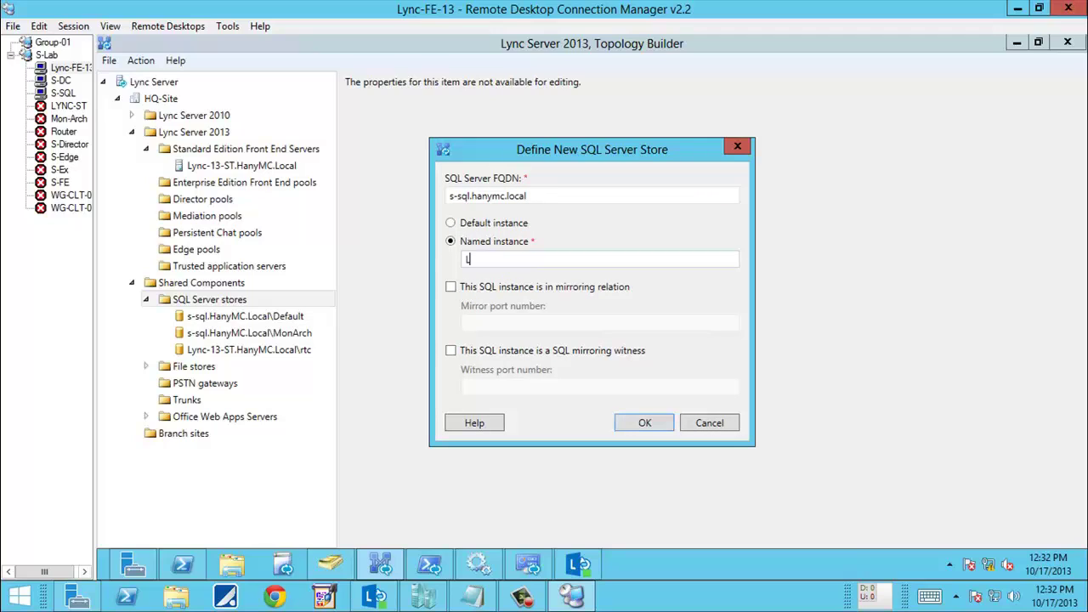
text(yc)
text(nc)
text(13)
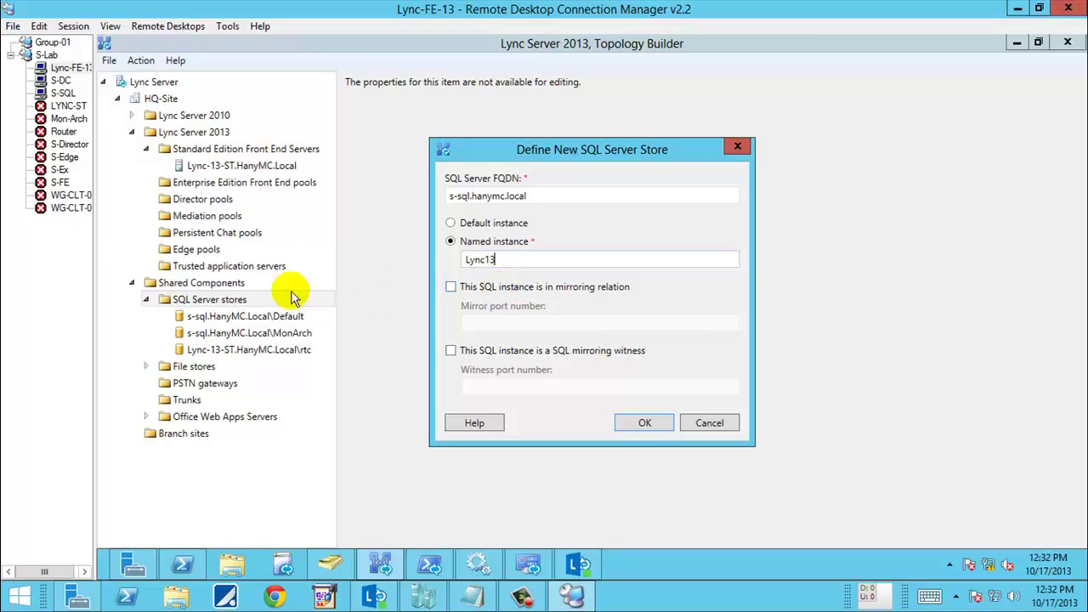
Check the LYNC13 instance name in the S-SQL session's server list, then return to the Lync-FE-13 session
click(63, 93)
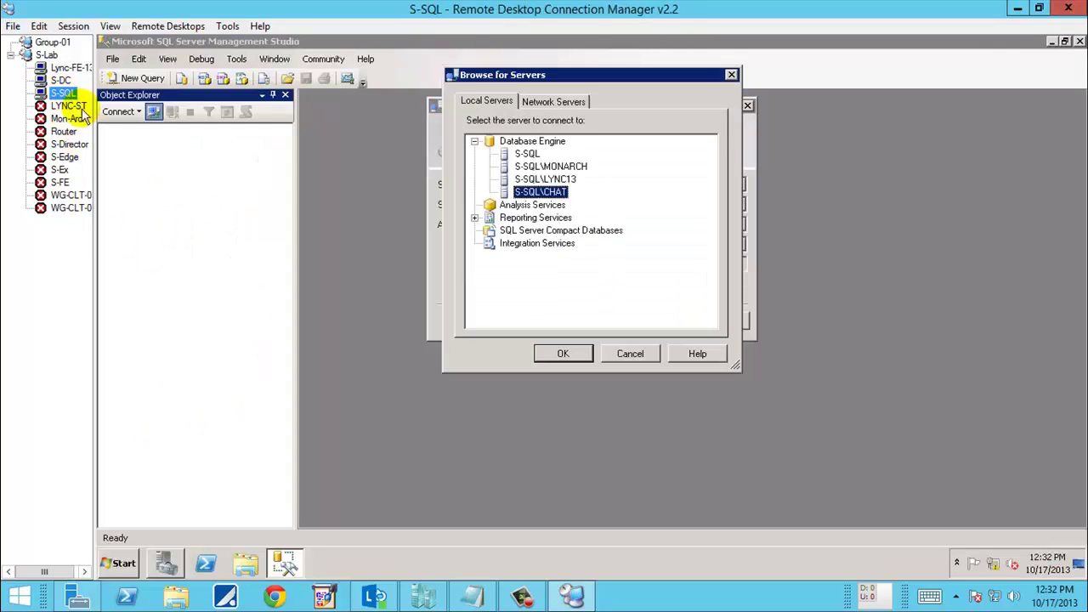
click(543, 180)
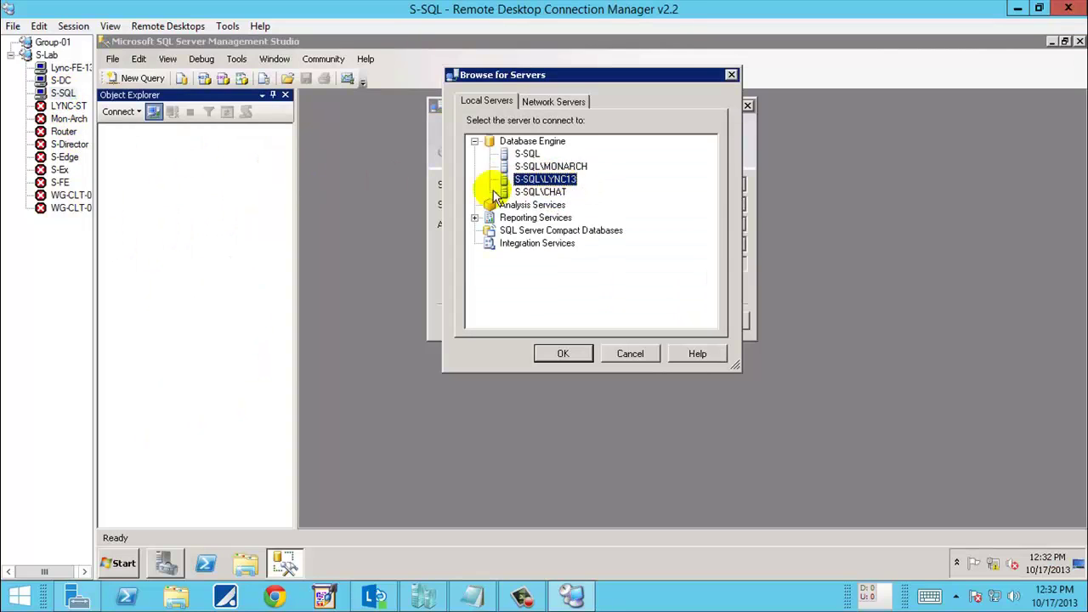
click(72, 68)
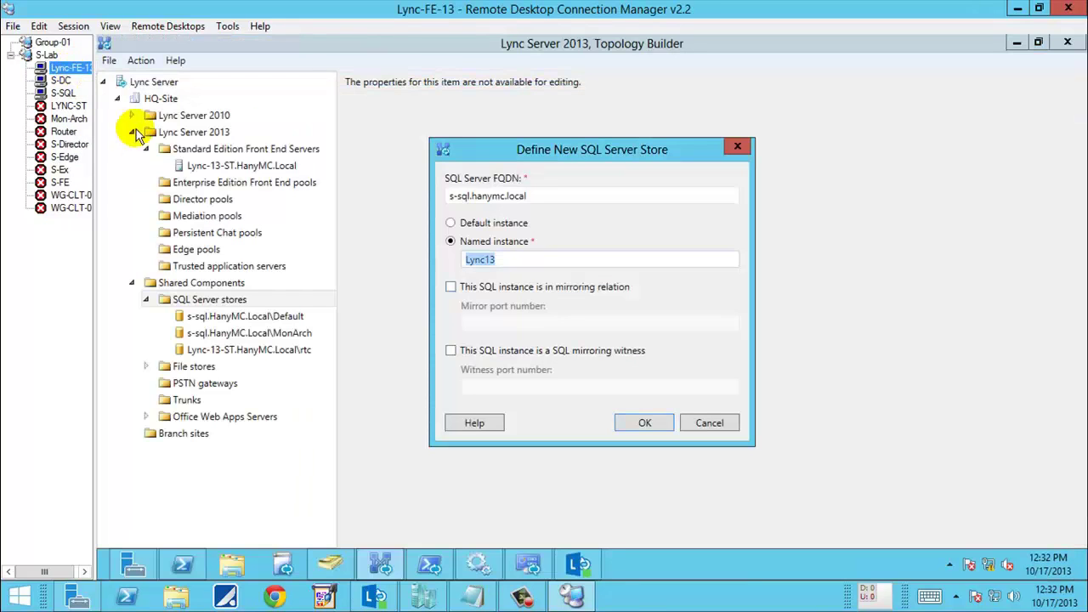
Mark the Lync13 instance as being in a mirroring relation with mirror port 5022 and save the store
click(617, 155)
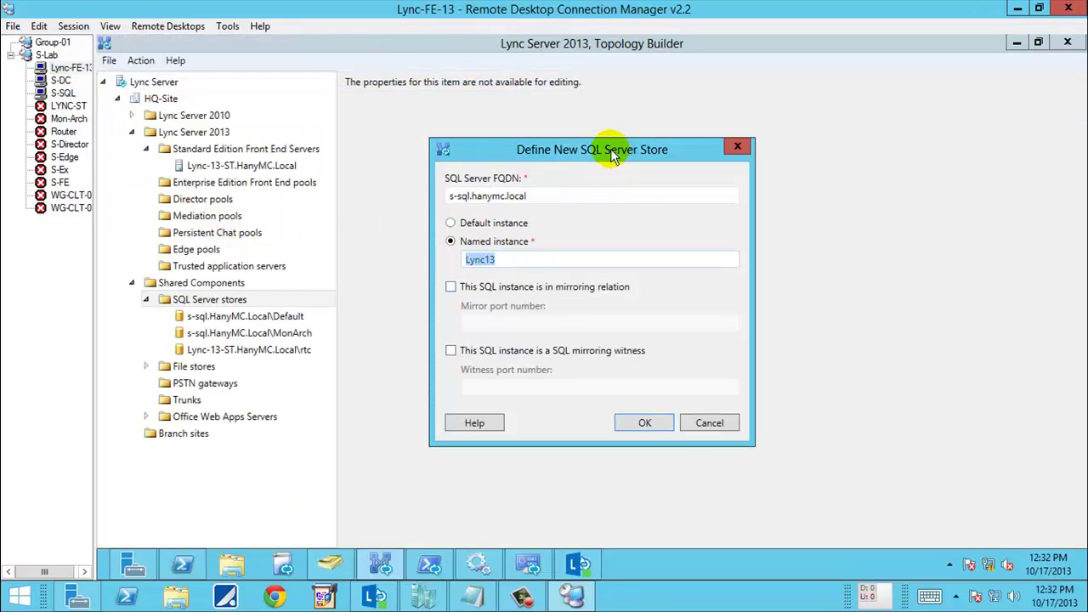
drag(579, 147, 571, 133)
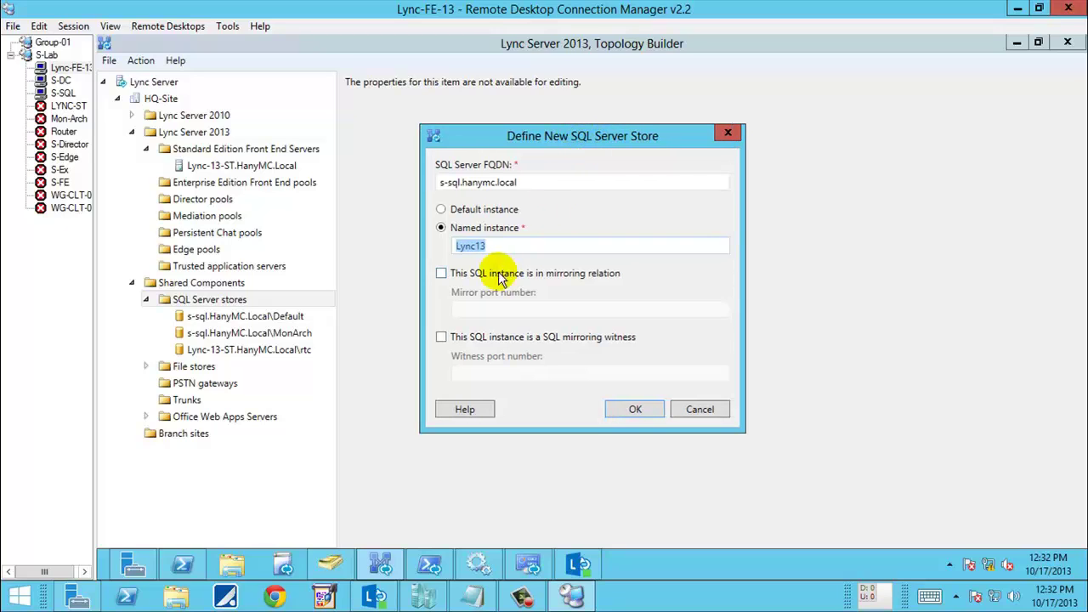
click(446, 274)
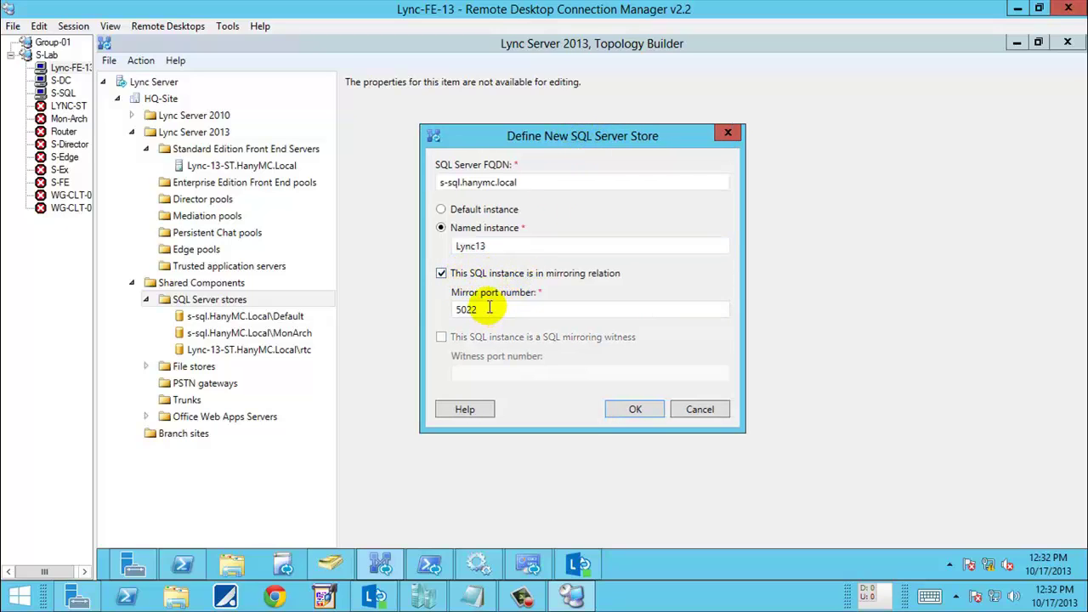
drag(487, 309, 439, 313)
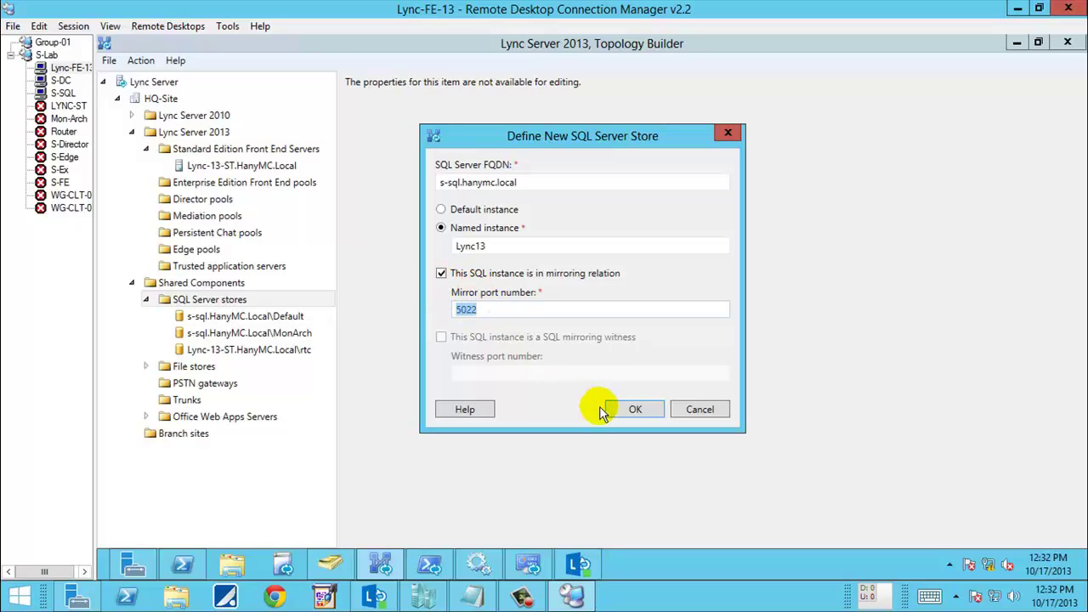
click(636, 410)
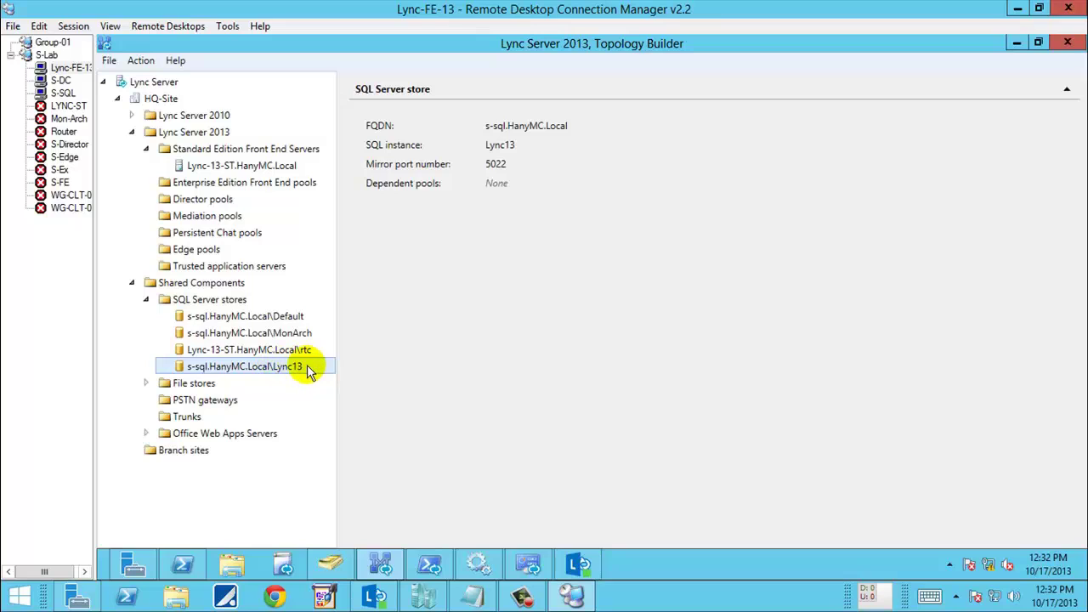
Define another SQL Server store on s-sql.hanymc.local with the named instance Chat, in a mirroring relation on port 5022
right_click(235, 304)
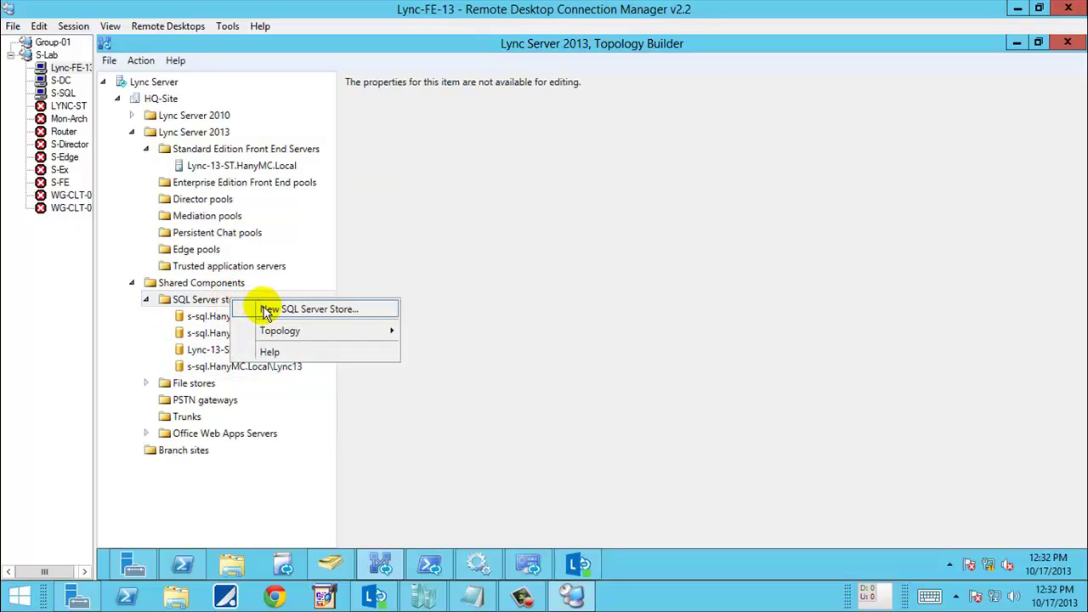
click(272, 309)
text(s-sql.hanymc.local)
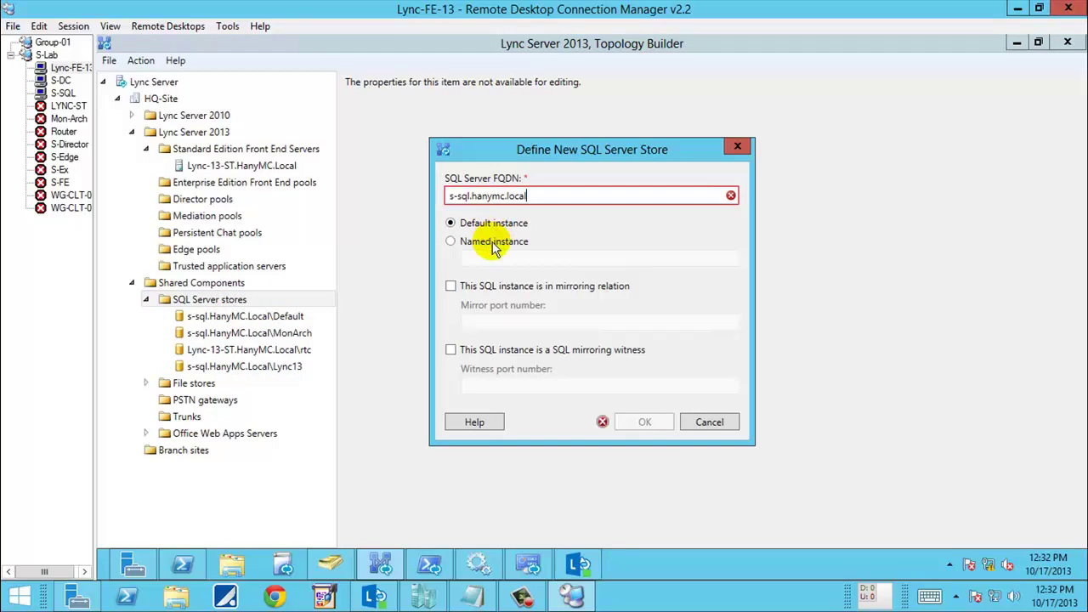
click(480, 241)
text(Chat)
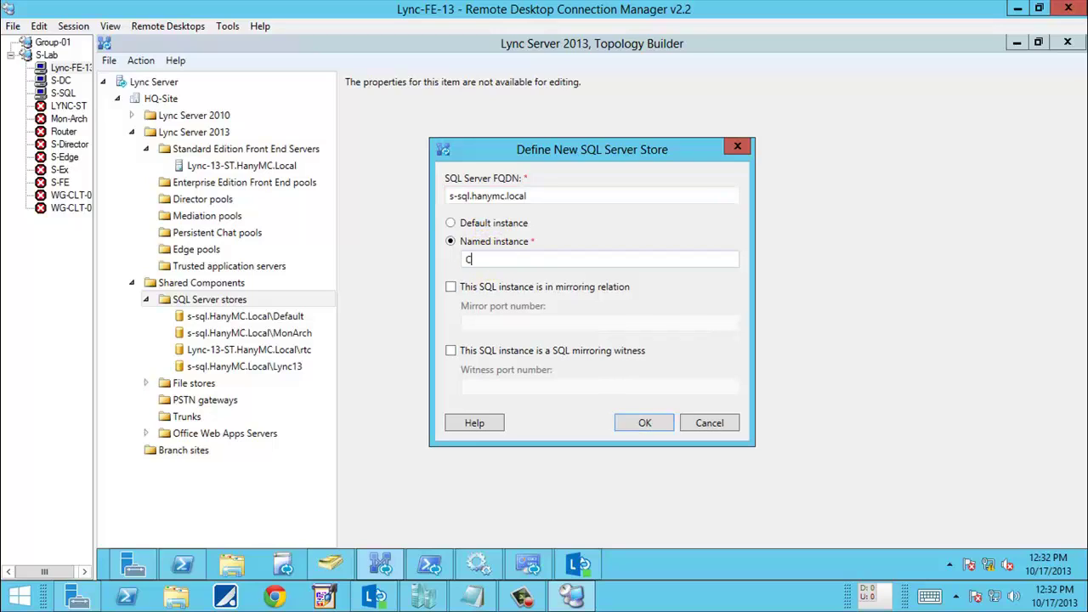
click(499, 287)
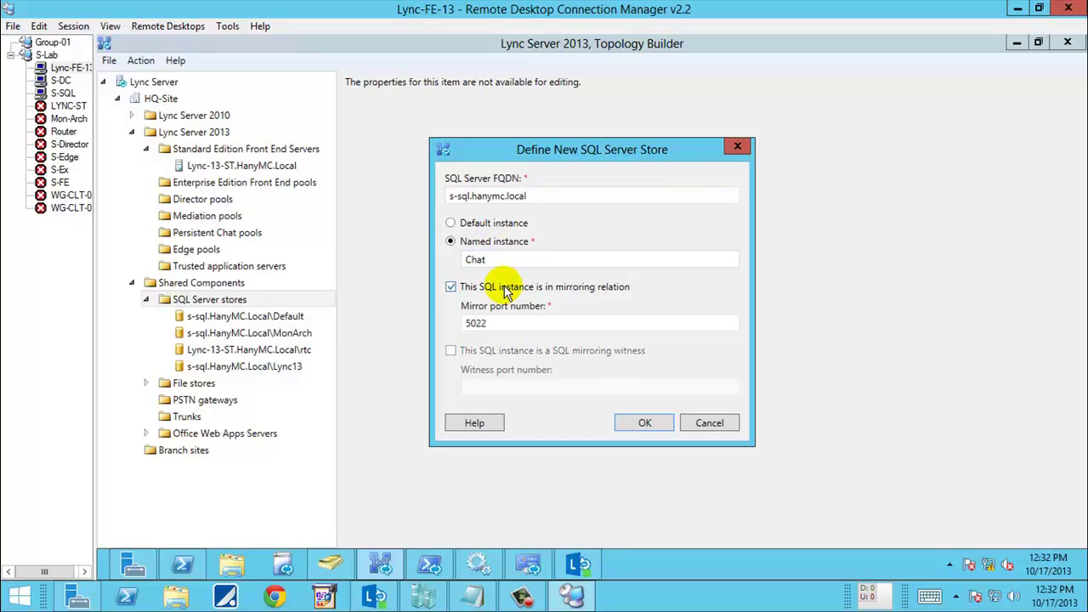
click(643, 428)
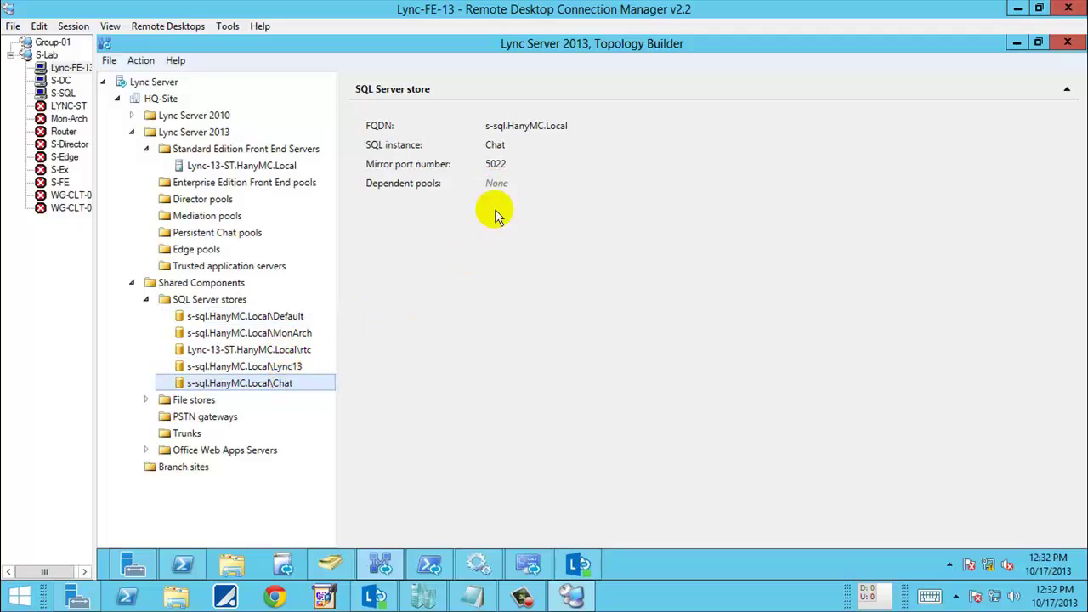
Review the properties of the new Lync13 and Chat stores and select the Enterprise Edition Front End pools node
click(304, 367)
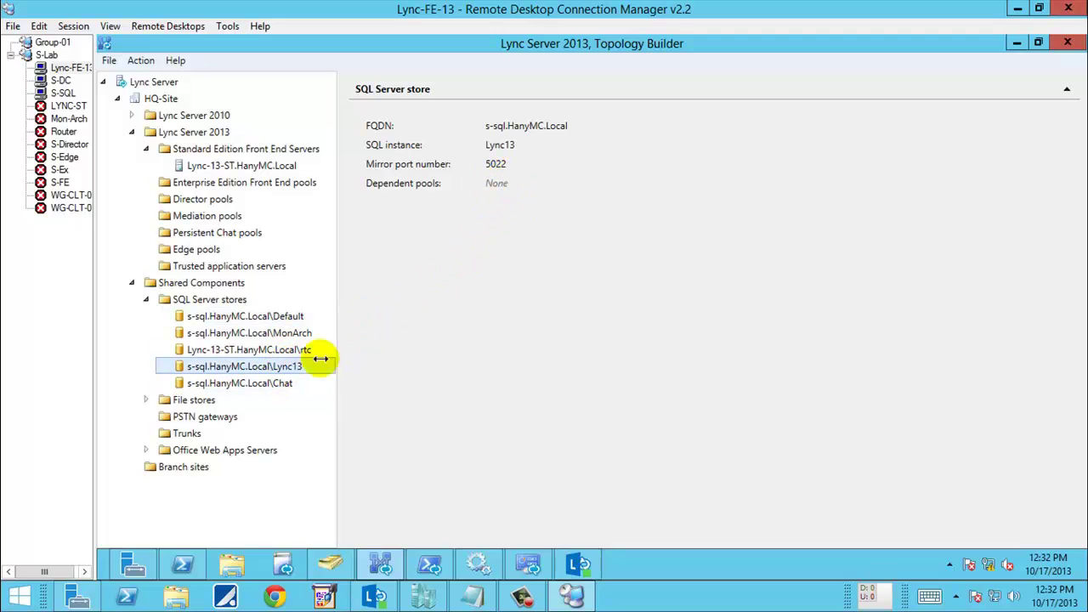
click(289, 384)
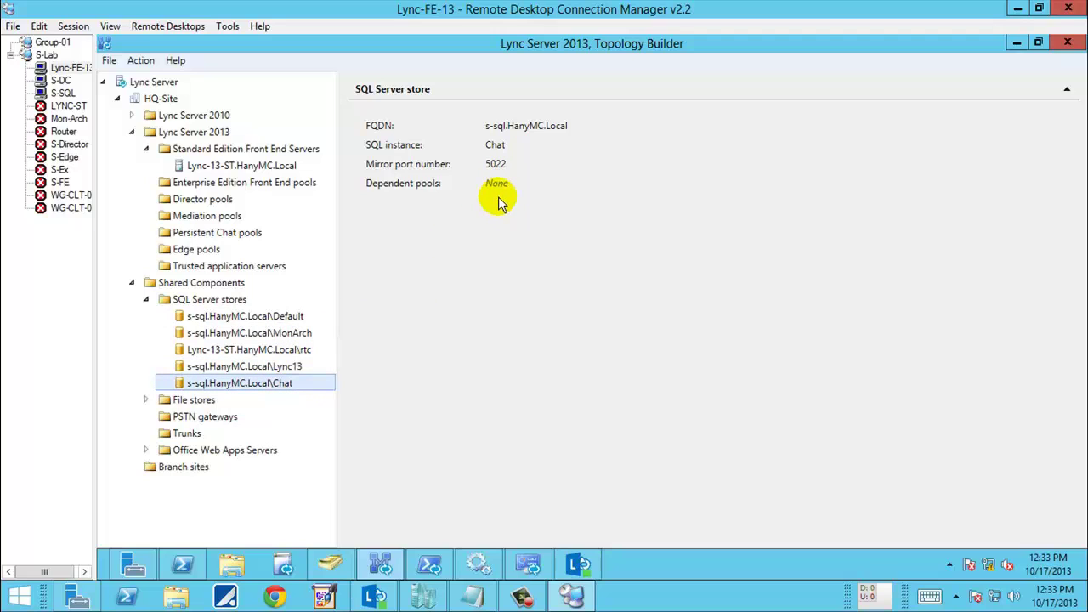
click(207, 185)
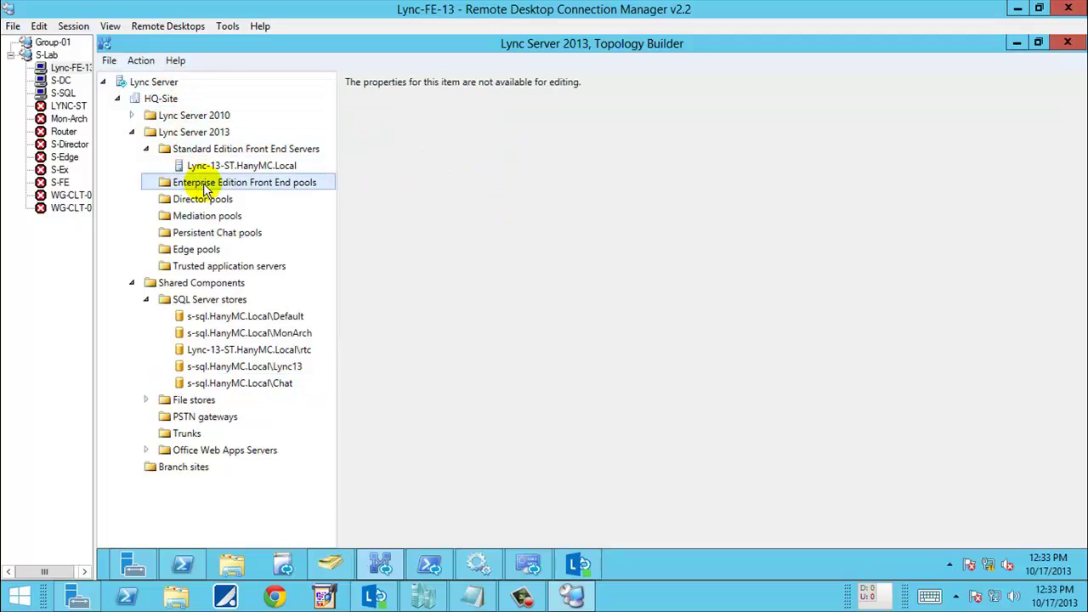
right_click(321, 194)
click(366, 199)
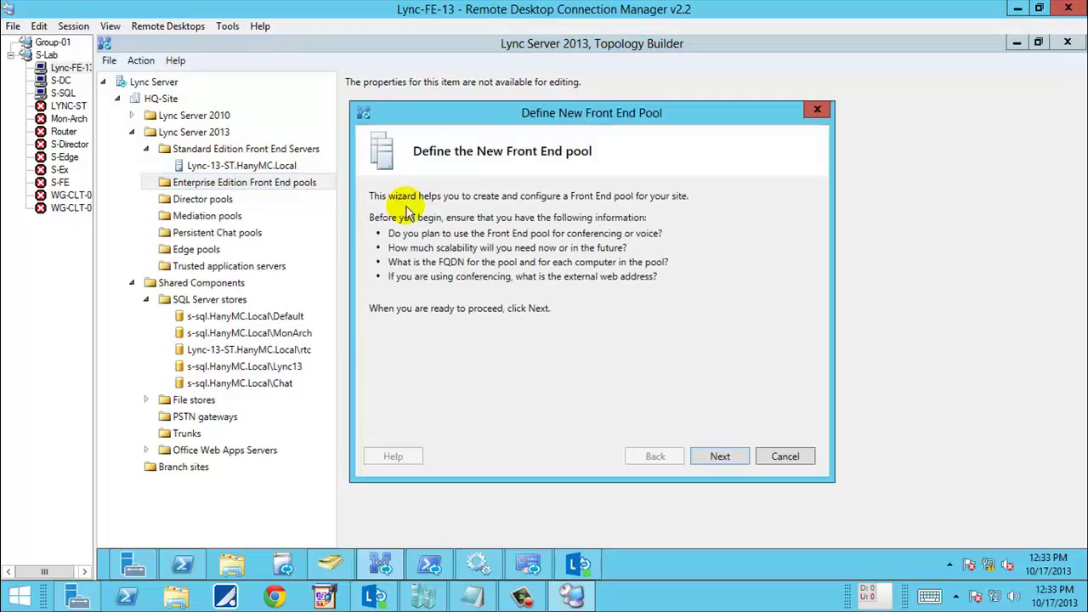
click(720, 456)
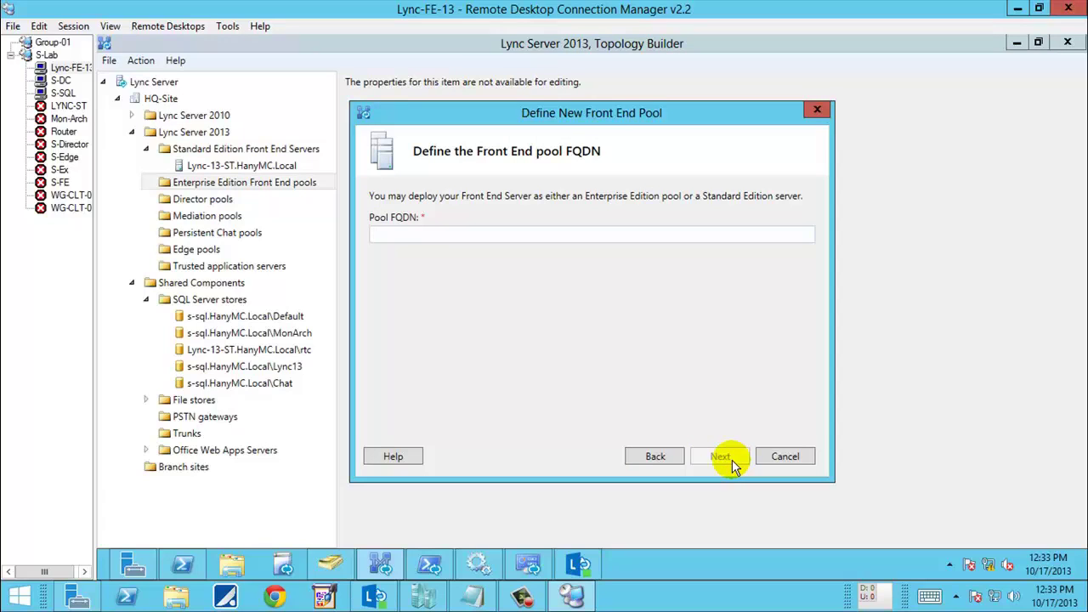
text(Pool13.H)
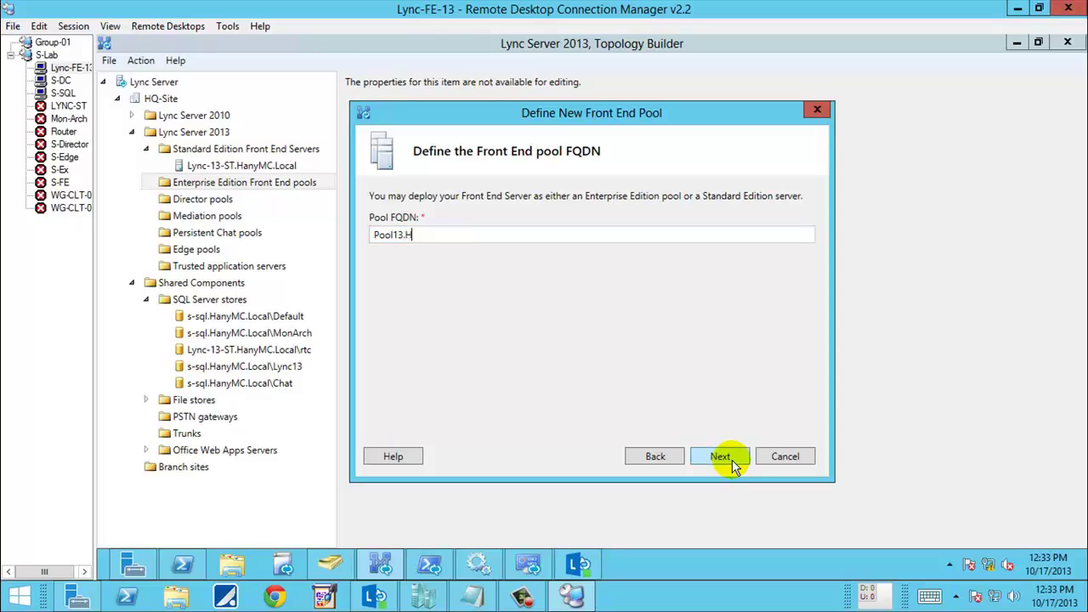
text(anyMC.Local)
click(734, 465)
key(ctrl+c)
click(721, 456)
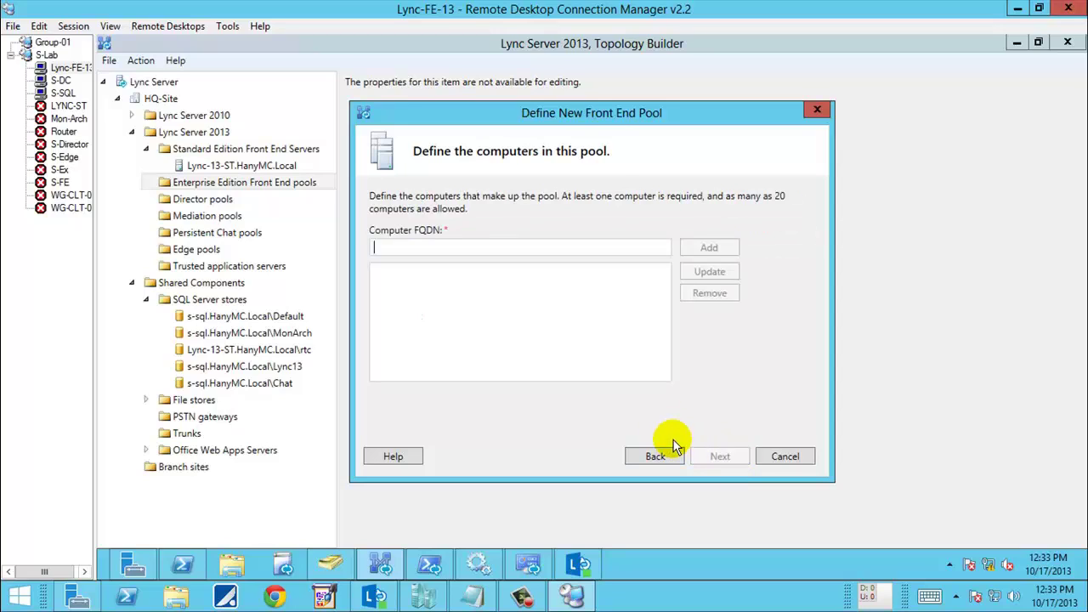
click(519, 247)
key(ctrl+v)
click(405, 247)
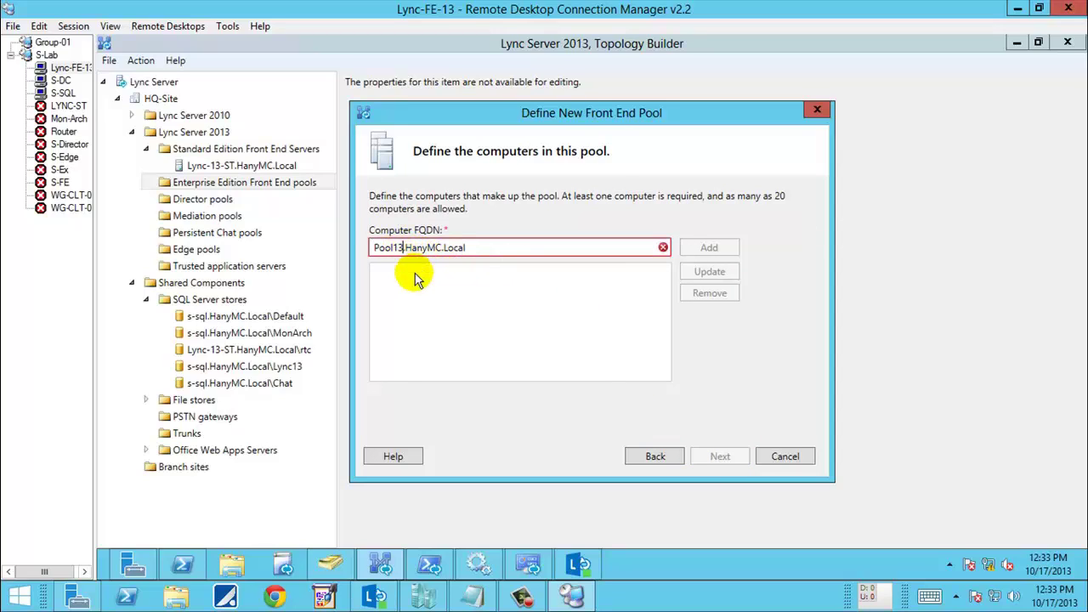
key(shift+Home)
key(BackSpace)
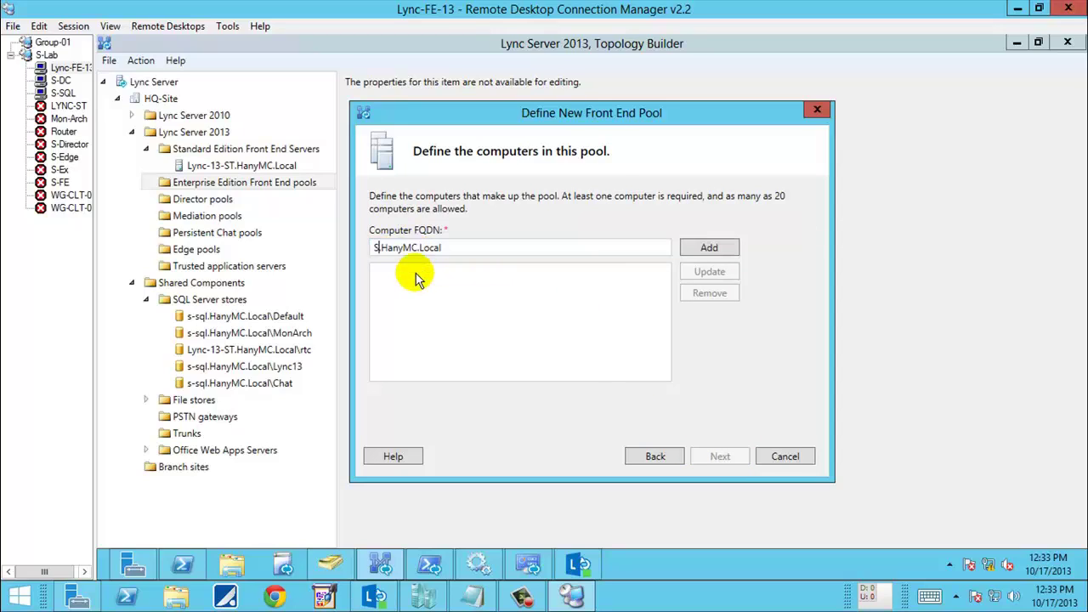
text(SRV-01)
click(703, 245)
click(710, 457)
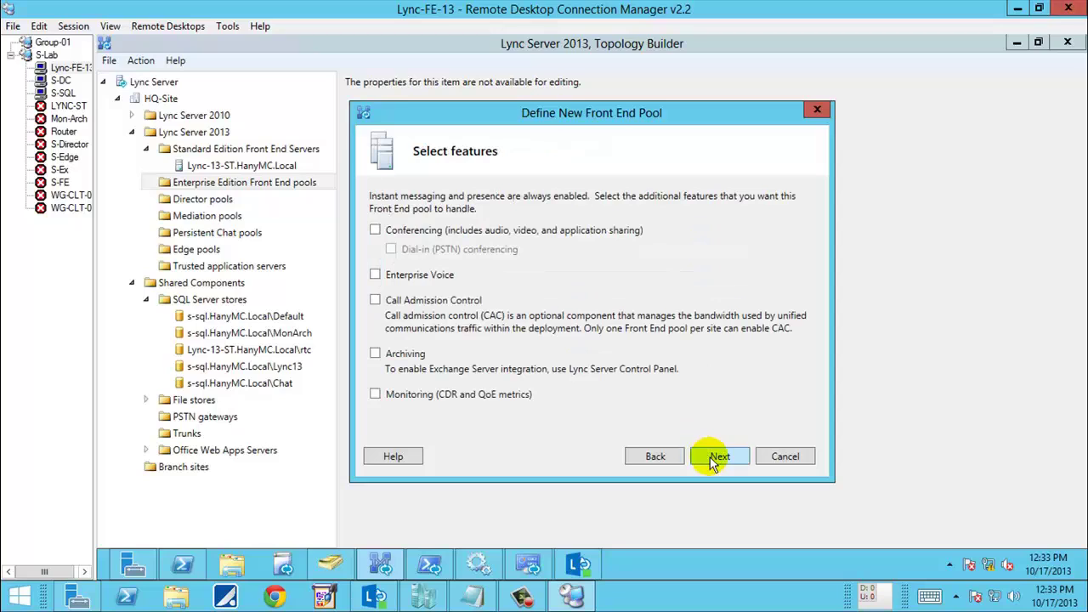
click(416, 230)
click(417, 249)
click(415, 275)
click(417, 301)
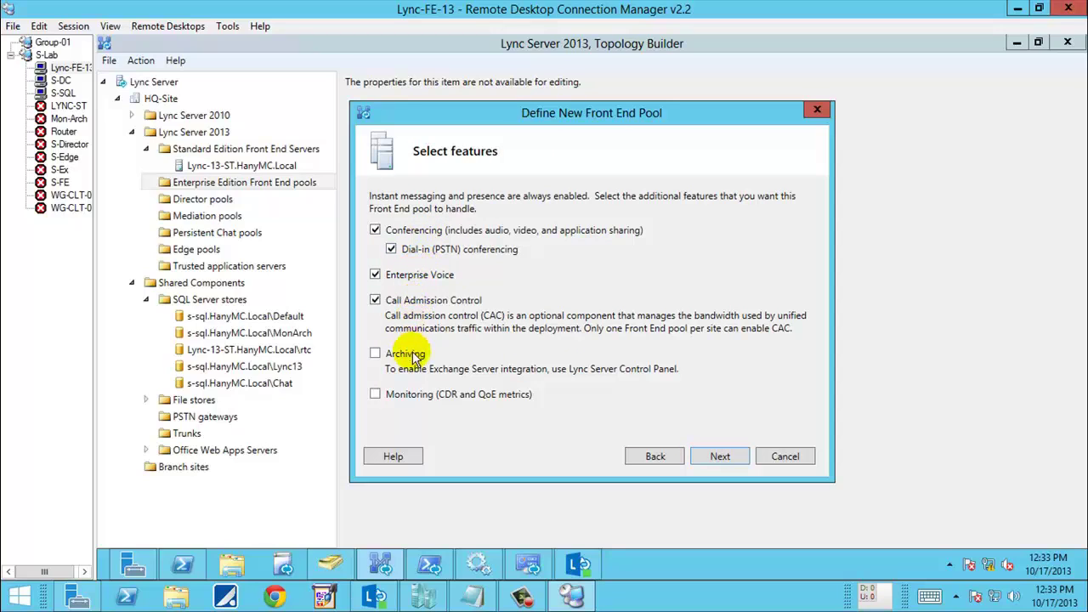
click(405, 353)
click(406, 395)
click(719, 457)
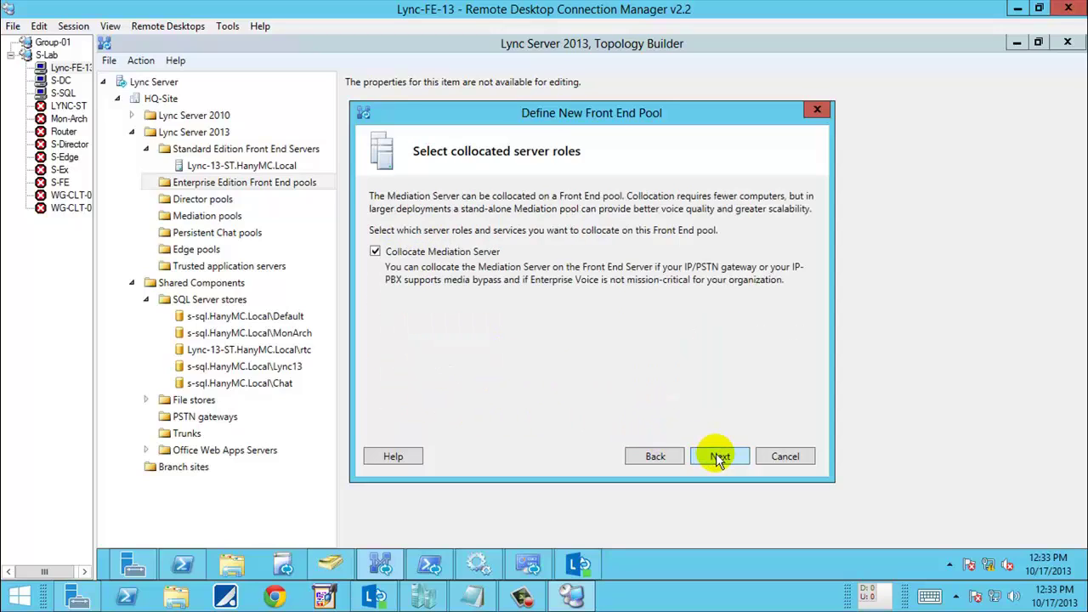
click(715, 455)
click(716, 455)
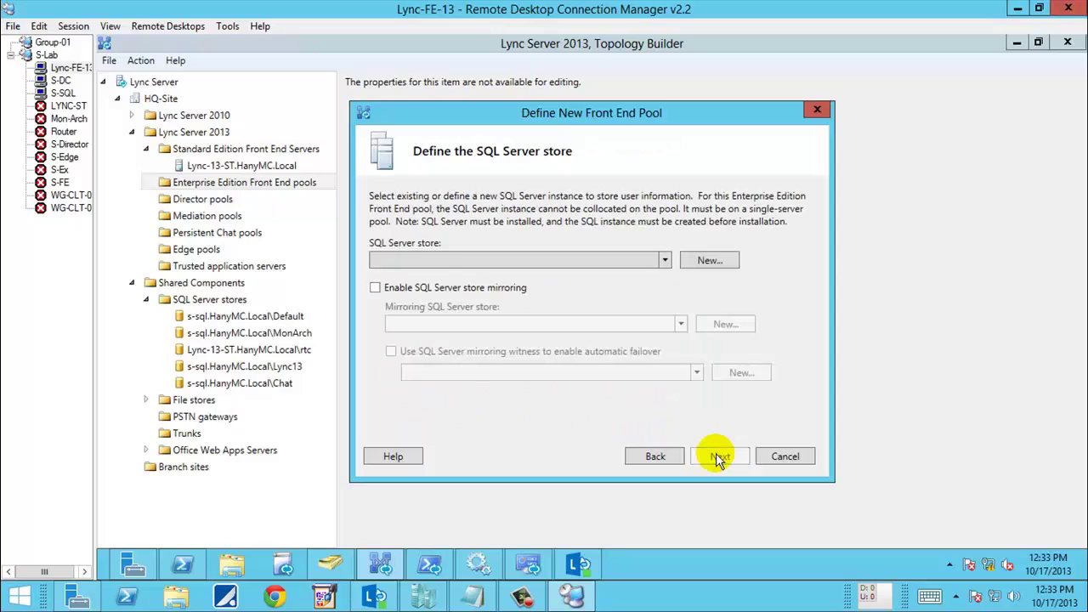
click(662, 261)
click(663, 261)
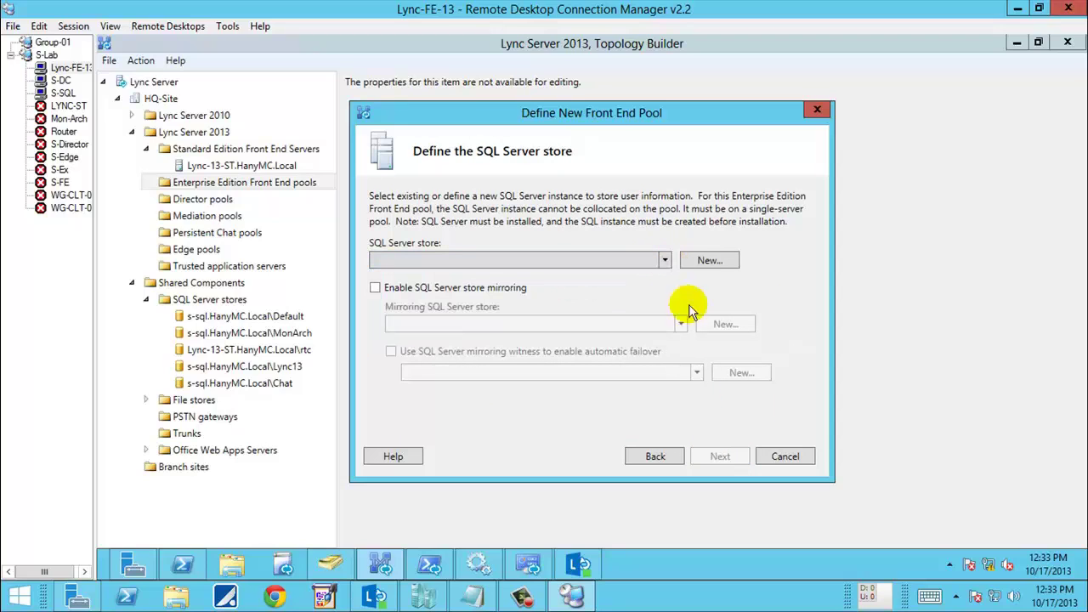
click(786, 457)
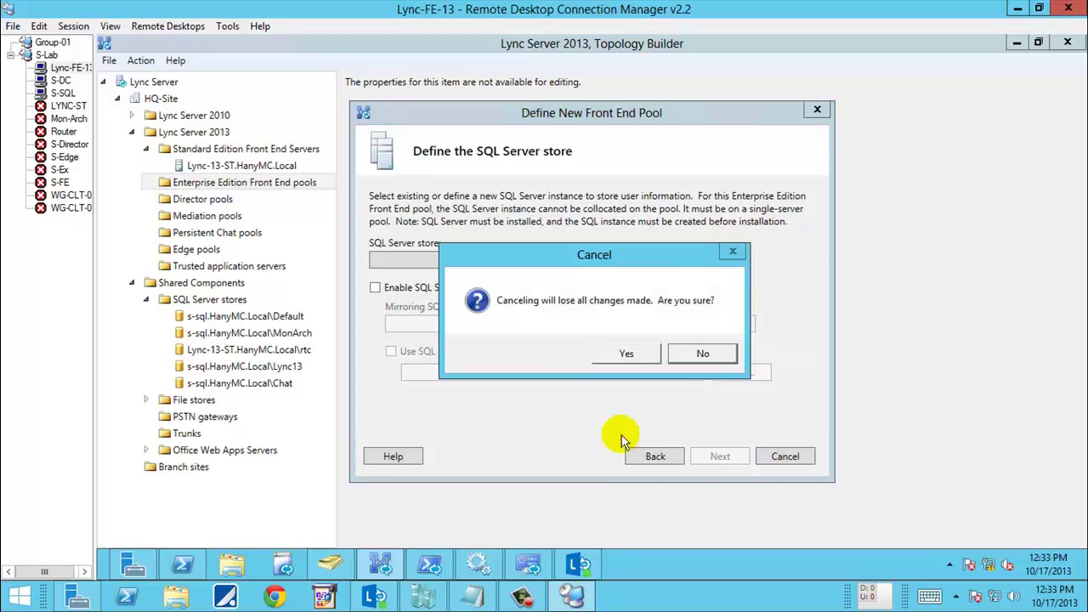
click(621, 349)
Publish the Lync Server topology with the new SQL Server stores and finish the publishing wizard
click(163, 82)
right_click(163, 82)
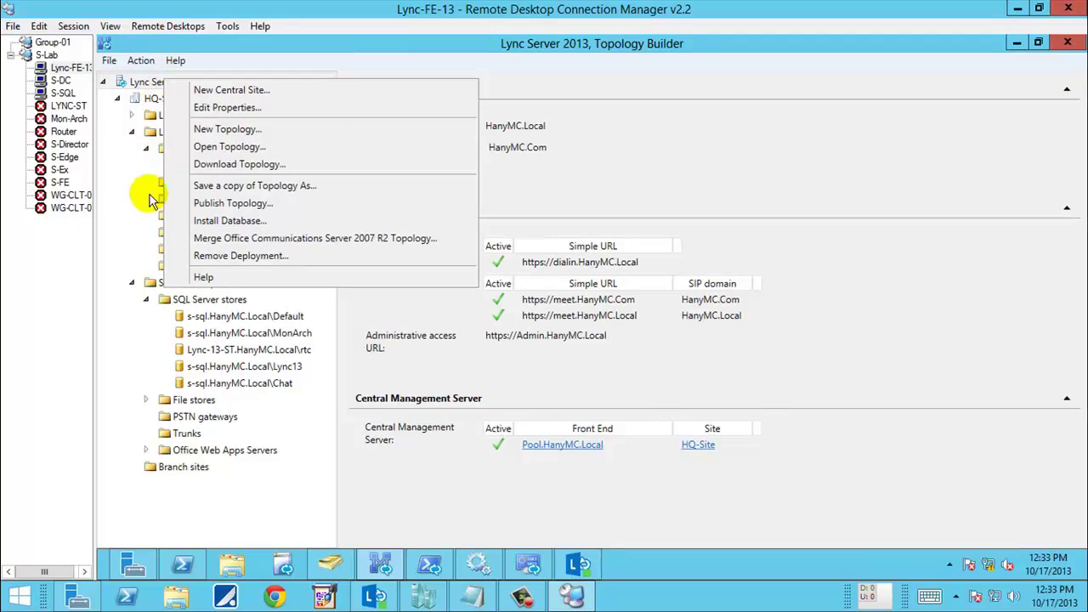
click(212, 204)
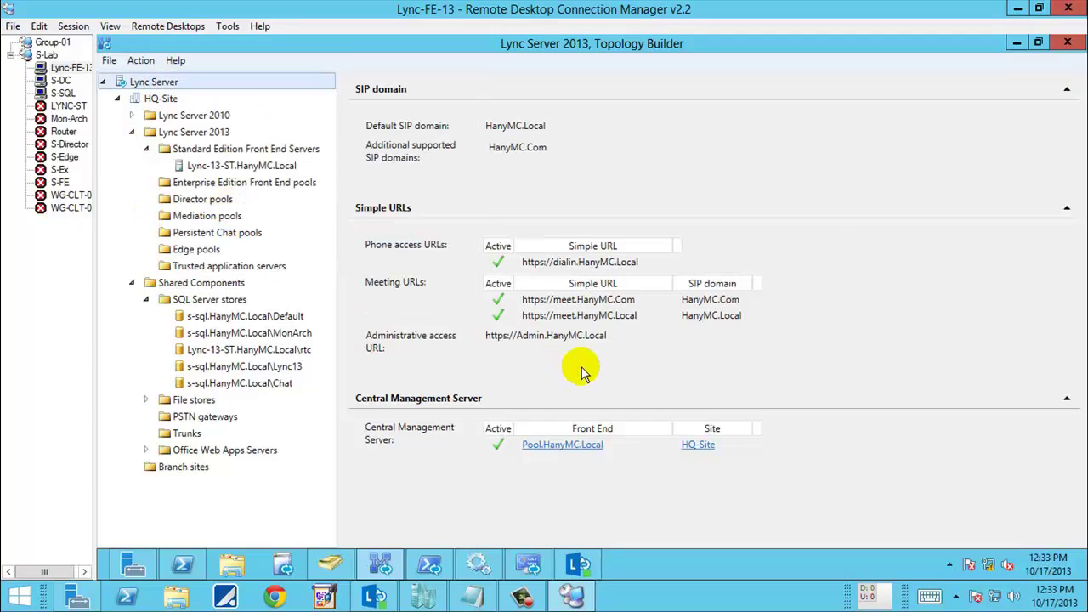
click(697, 457)
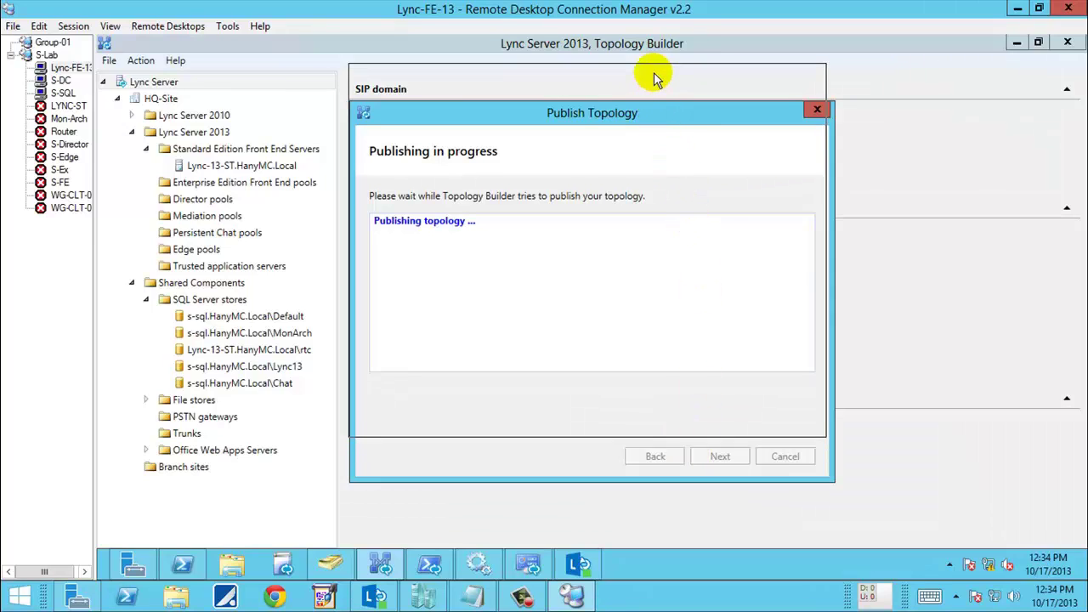
drag(661, 122, 656, 78)
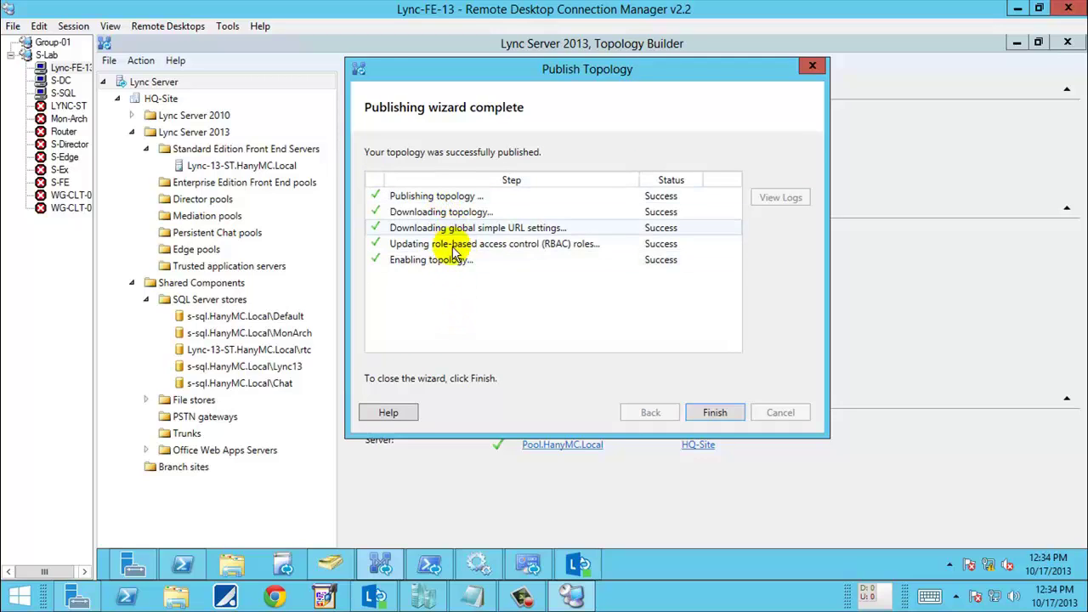
click(715, 413)
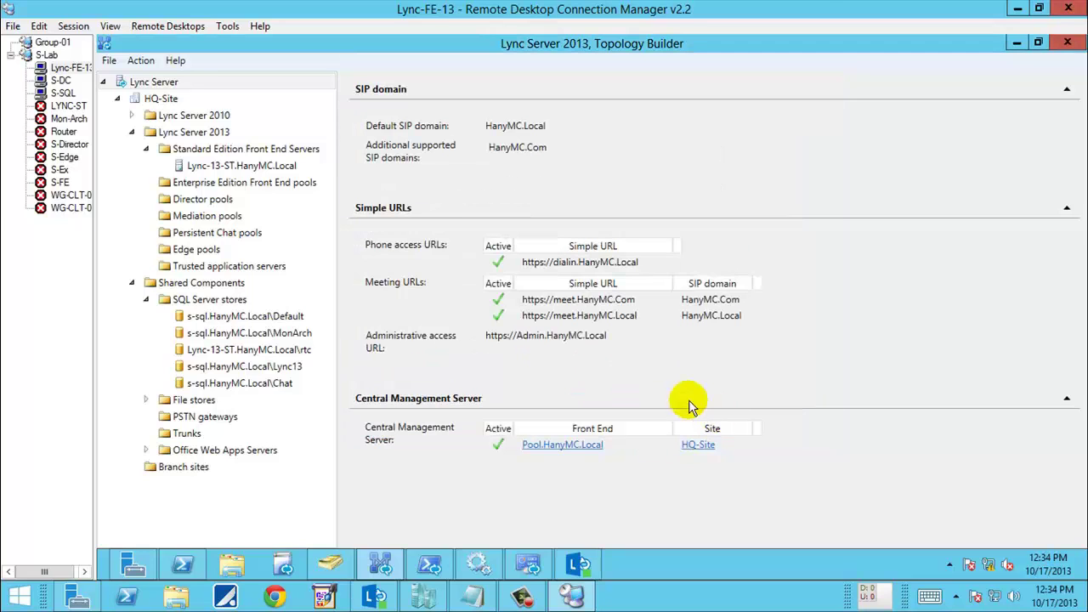
Start a new Enterprise Edition Front End pool under Lync Server 2013 with the pool FQDN Pool13.HanyMC.Local
click(118, 100)
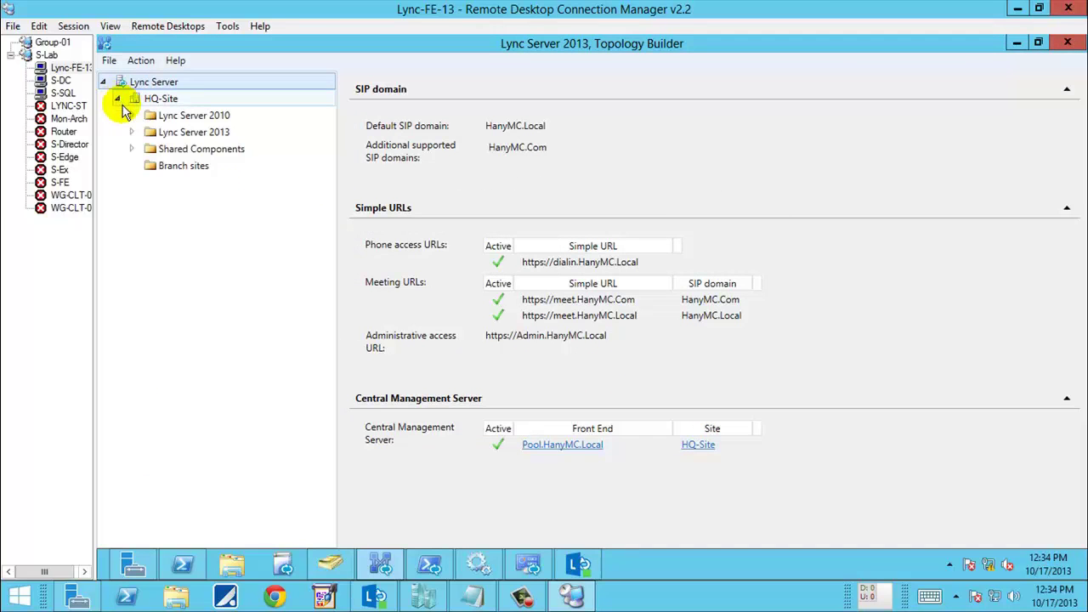
click(132, 131)
click(188, 168)
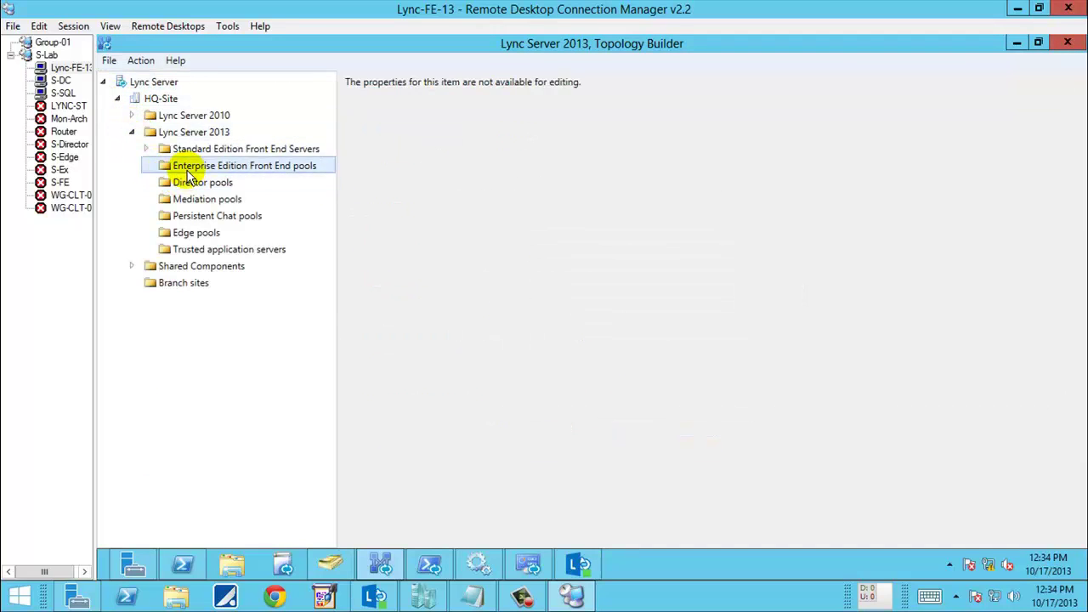
right_click(212, 167)
click(267, 178)
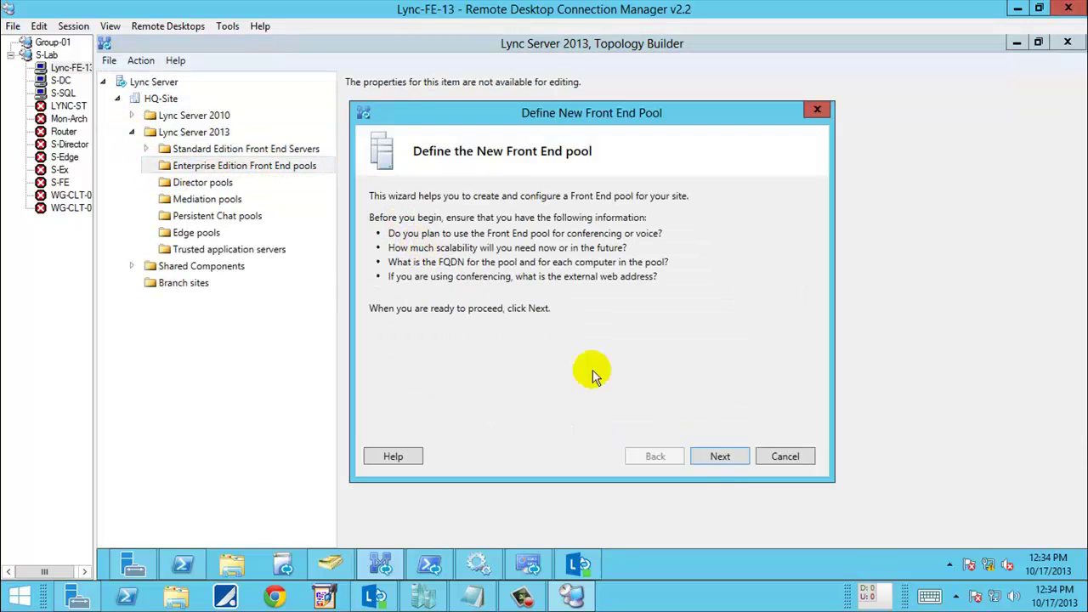
click(720, 456)
text(Pool13.HanyMC.Local)
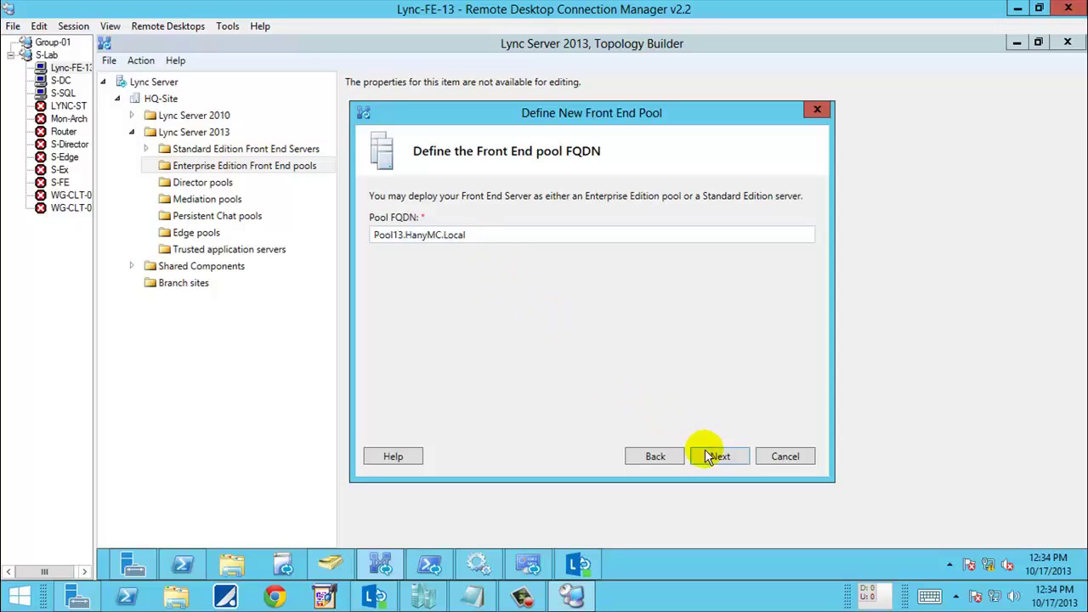
click(720, 457)
Add the computer SRV-01.HanyMC.Local to the new pool and continue to the feature selection
text(Pool13.HanyMC.Local)
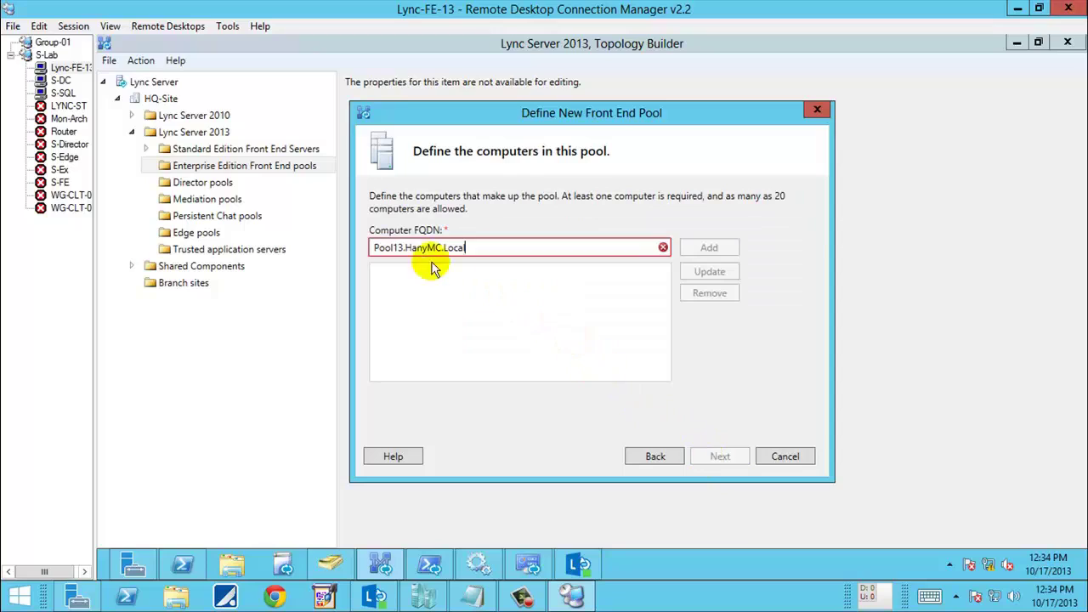
drag(405, 247, 397, 248)
key(Left)
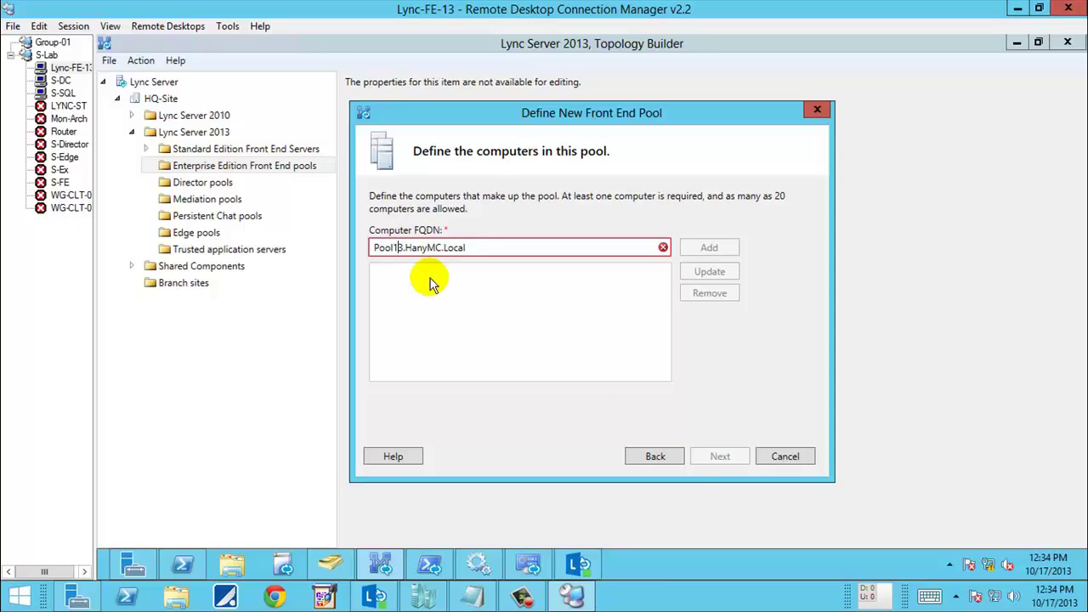
key(Right)
key(ctrl+shift+Left)
key(BackSpace)
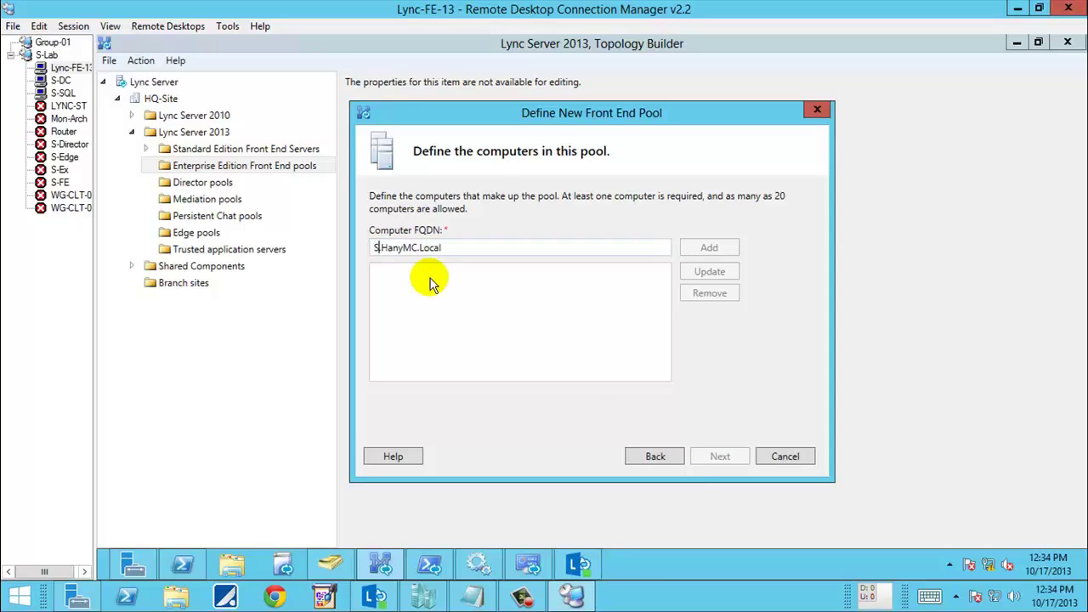
text(SRV-01)
key(Return)
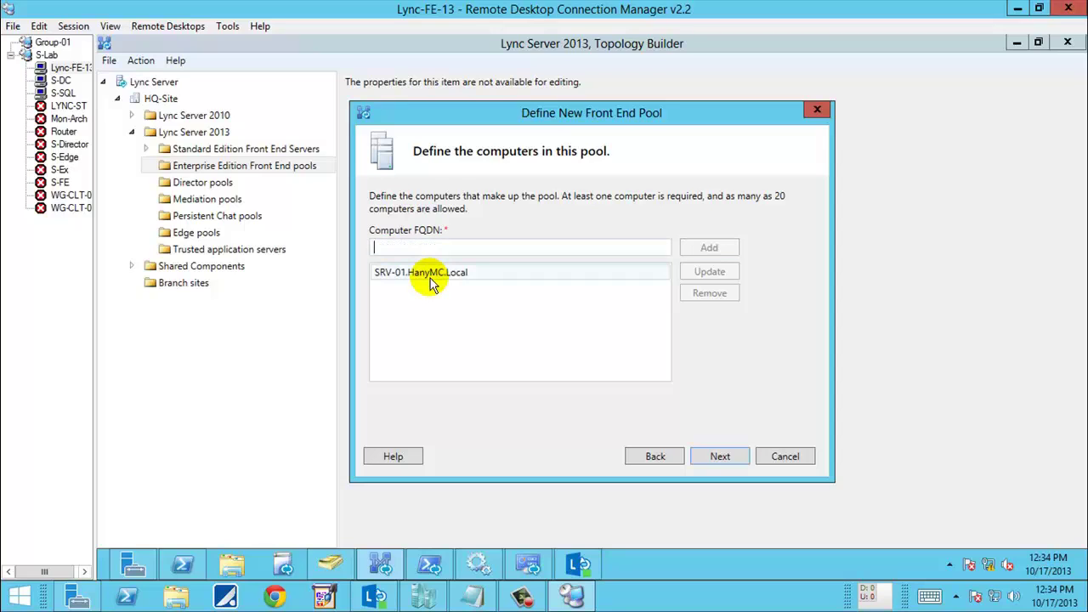
click(717, 459)
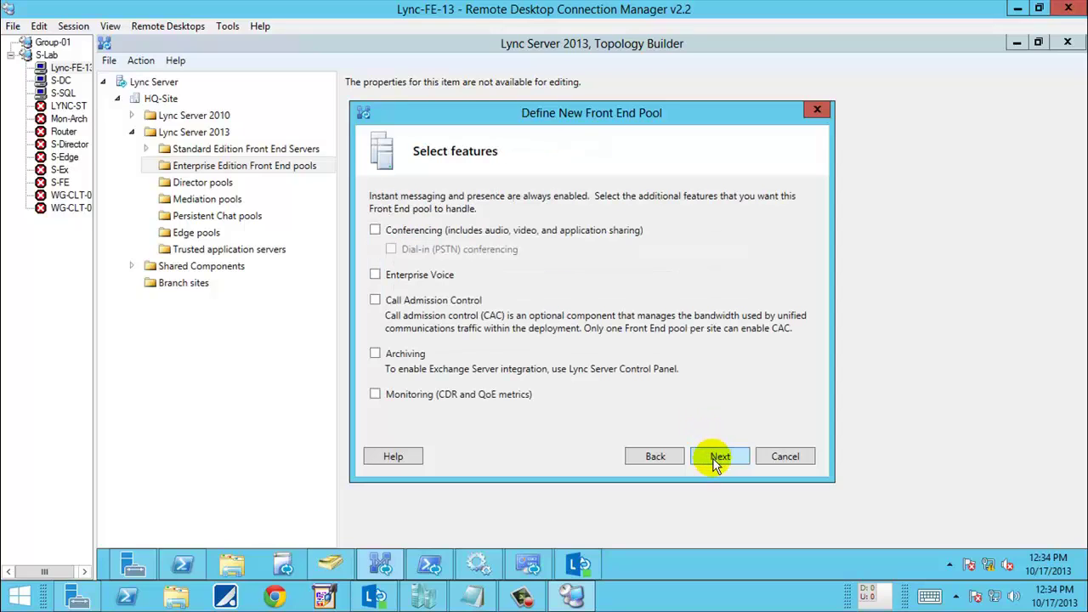
Enable Conferencing, Dial-in (PSTN) conferencing, Enterprise Voice, Call Admission Control, Archiving and Monitoring, keep the Mediation Server collocated, and proceed to the SQL Server store definition
click(425, 230)
click(420, 249)
click(425, 275)
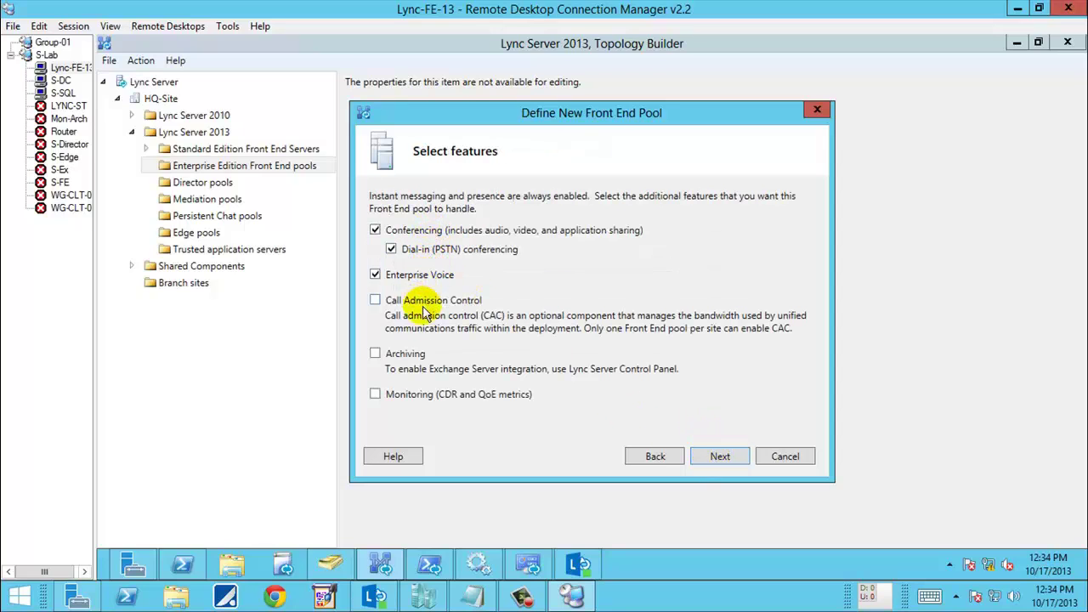
click(425, 302)
click(409, 354)
click(425, 396)
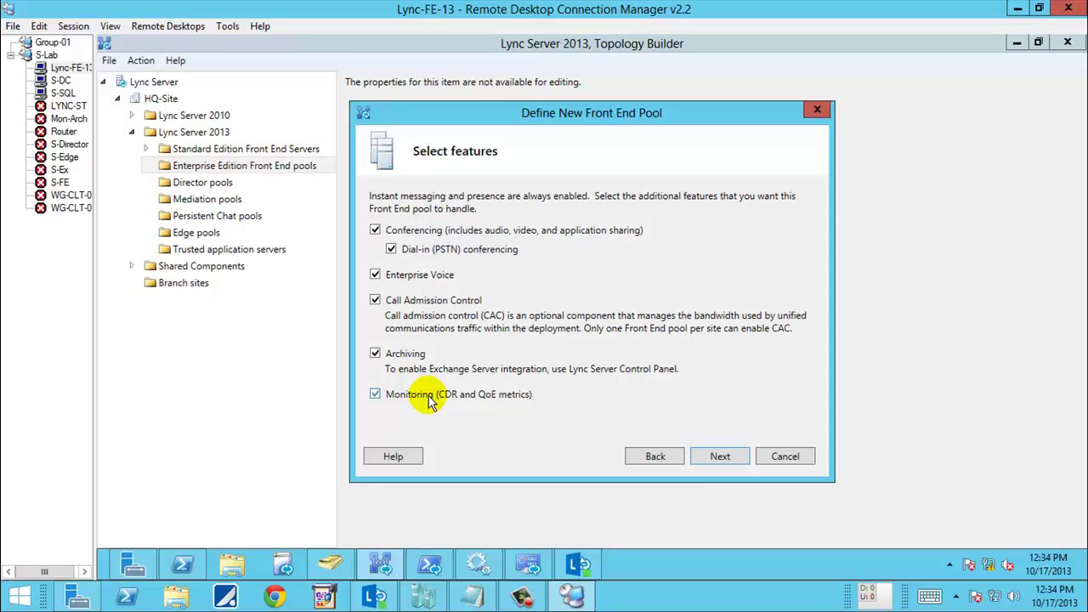
click(719, 456)
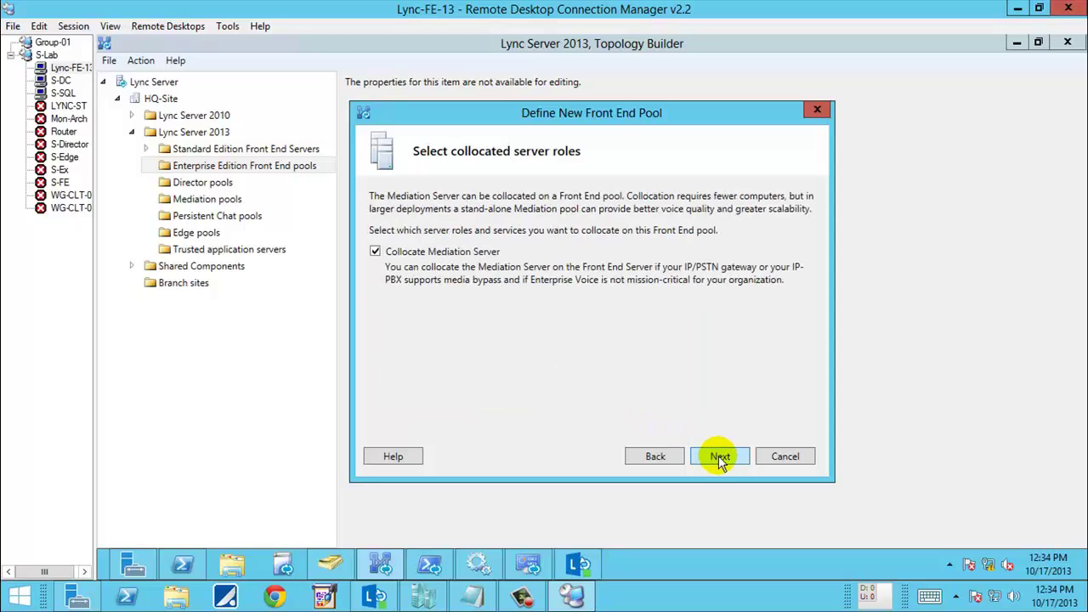
click(719, 456)
click(719, 456)
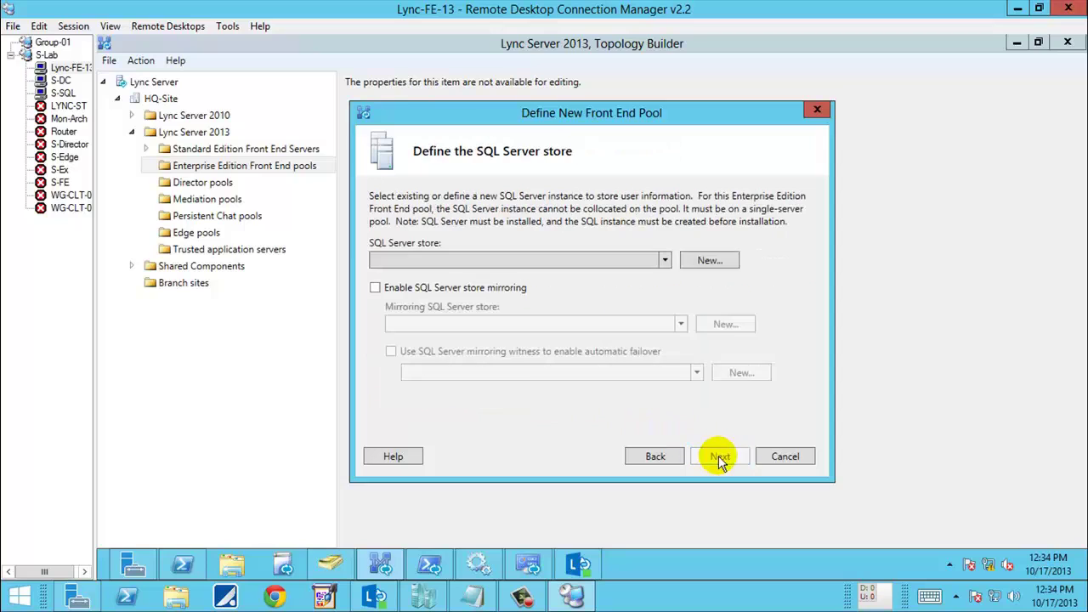
Check which existing SQL Server stores are offered for the new Front End pool
click(666, 261)
click(665, 261)
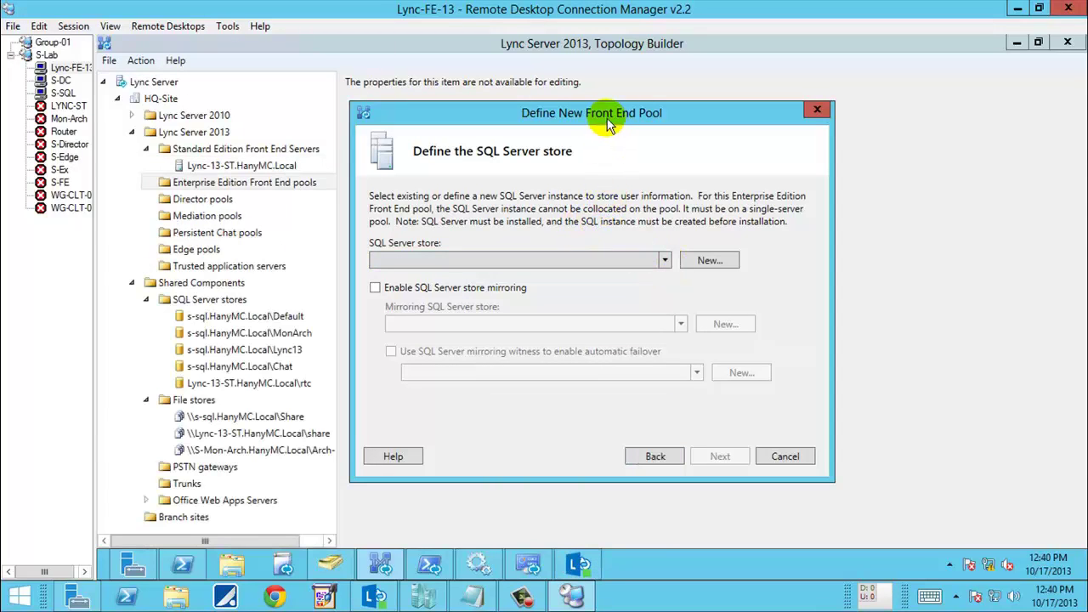
drag(607, 117, 599, 96)
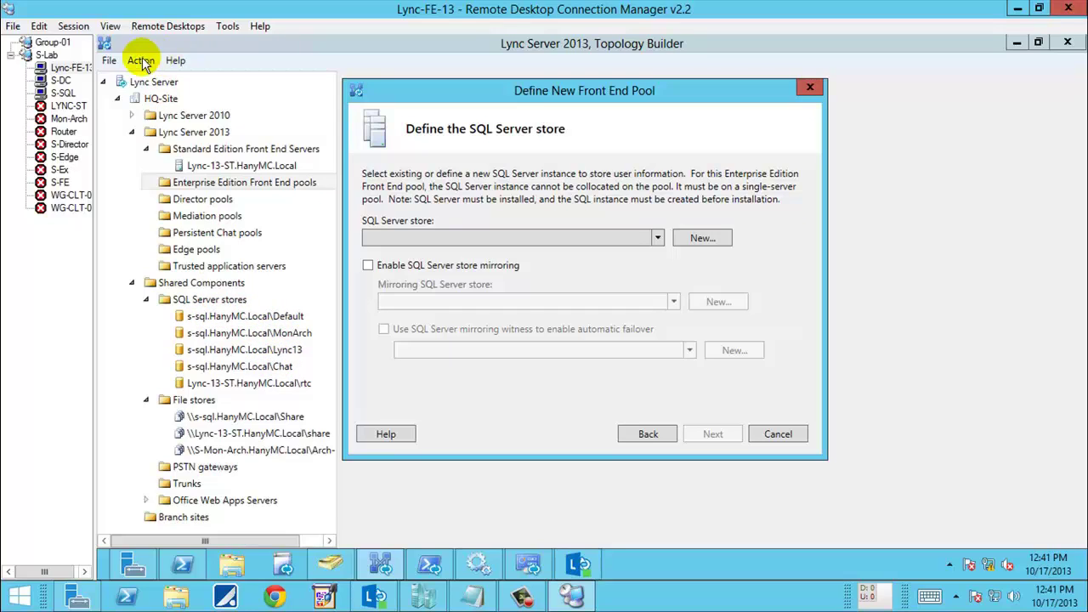
click(656, 237)
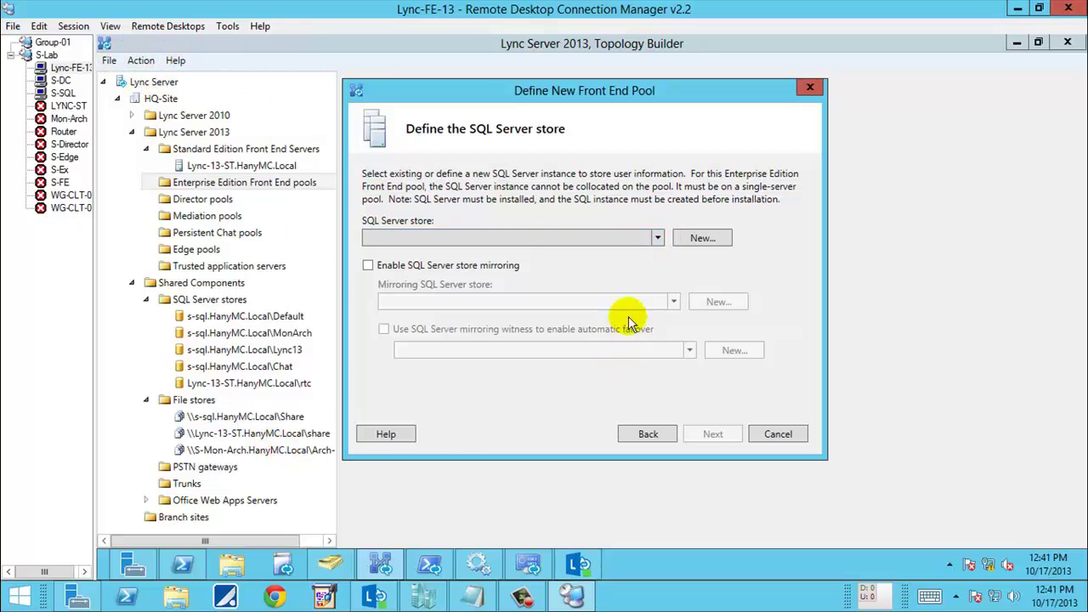
Begin defining a new SQL Server store for the pool with the SQL Server FQDN S-SQL-02.HanyMC.Local
click(701, 239)
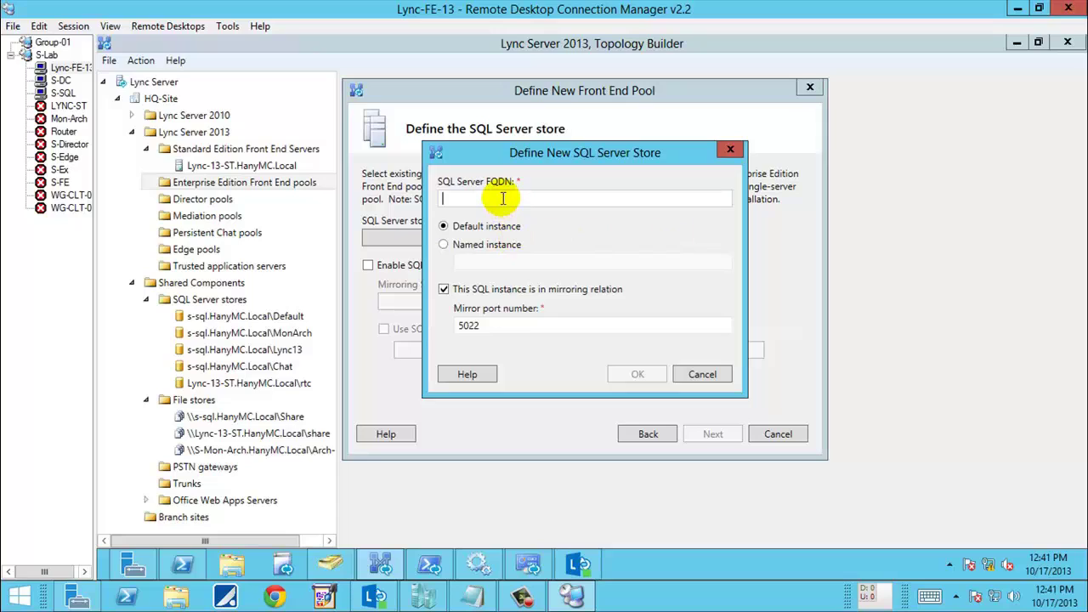
text(Pool13.HanyMC.Local)
double_click(460, 199)
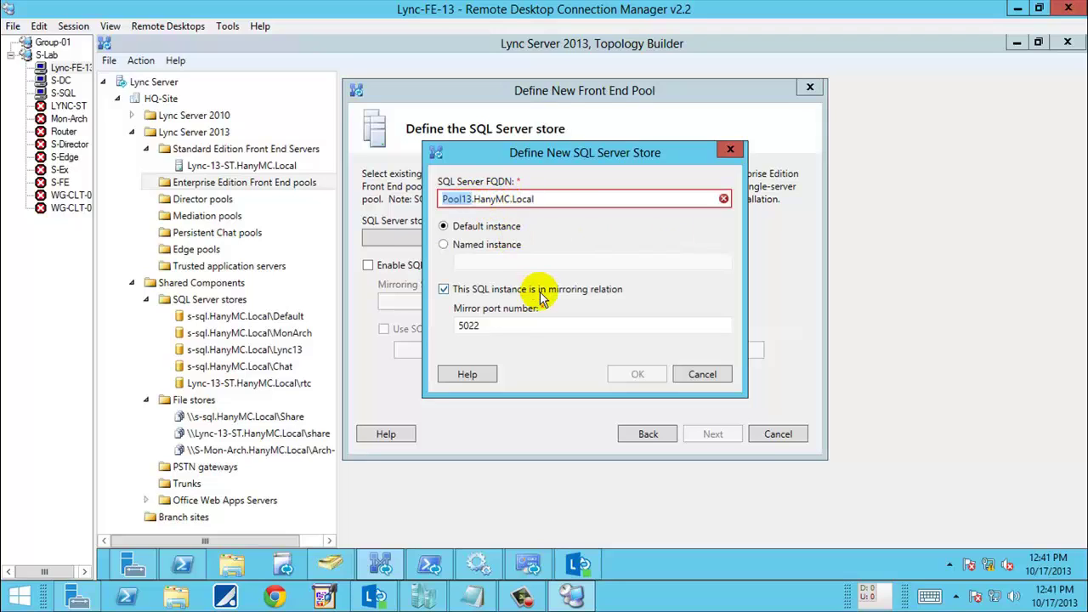
text(SQL)
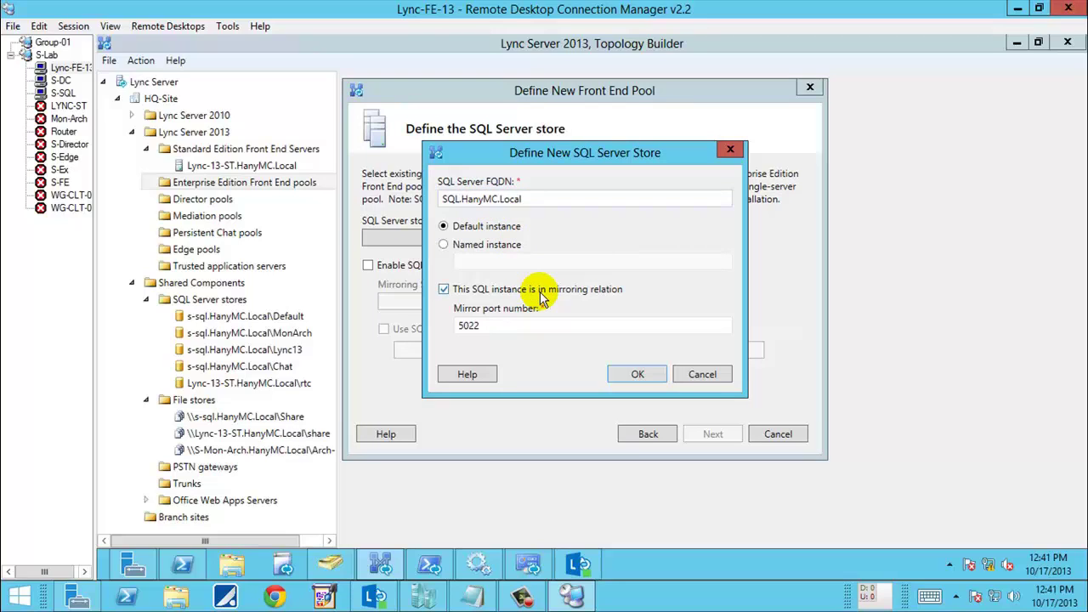
key(Home)
text(S-)
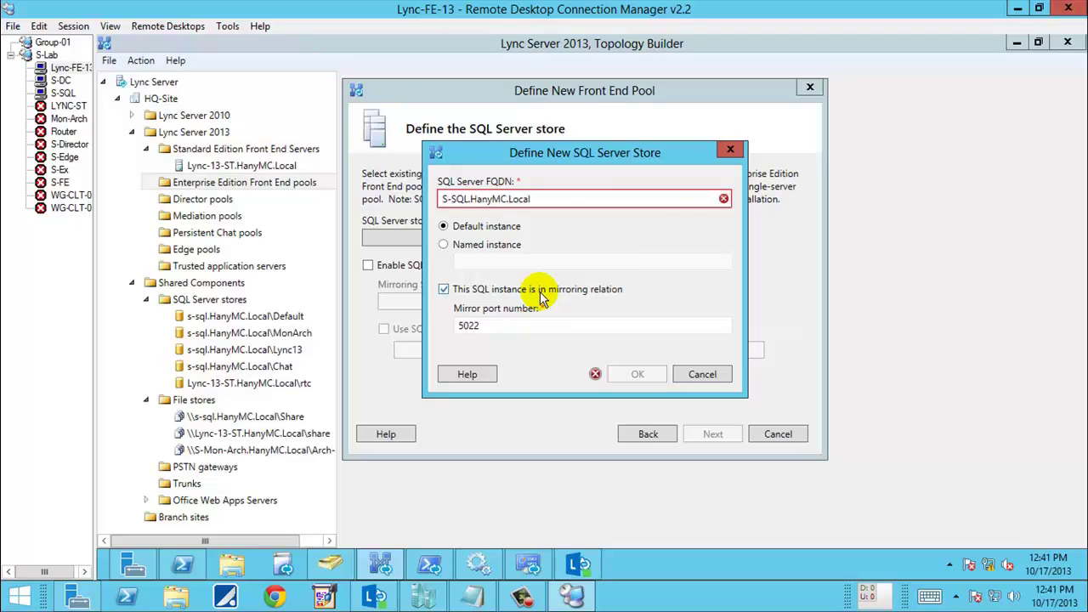
mouse_move(724, 204)
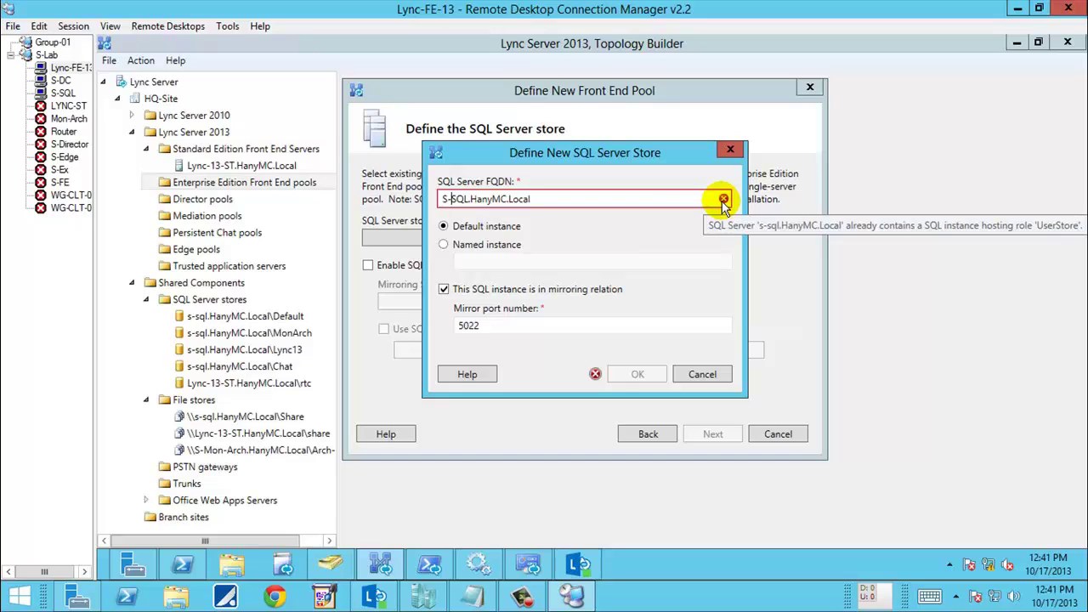
click(467, 199)
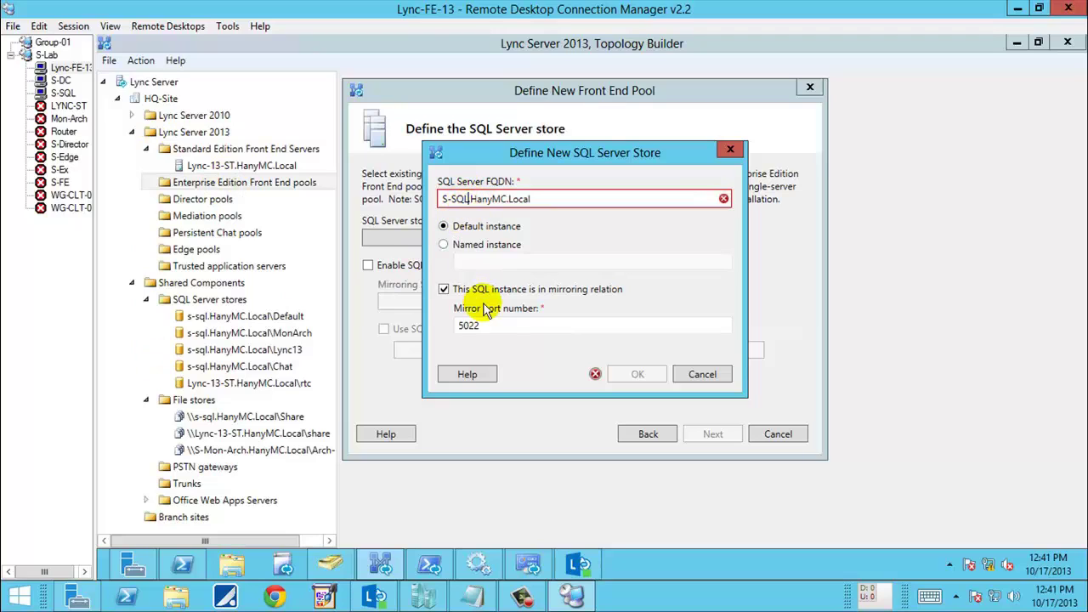
text(-02)
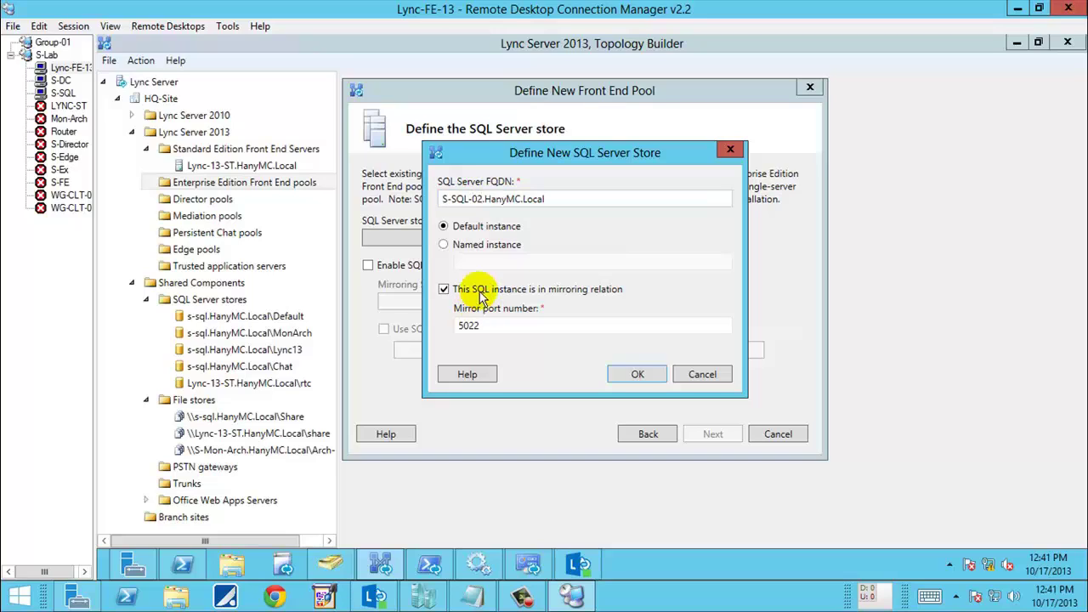
Give the new SQL Server store the named instance Lync-13 and add it as the pool's store
click(487, 246)
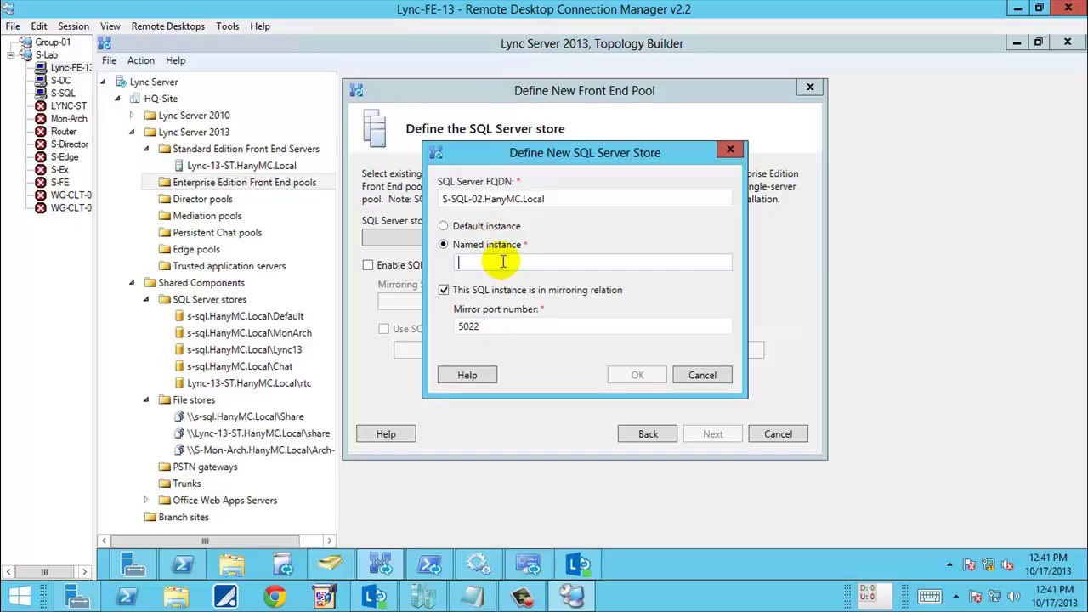
drag(558, 153, 752, 231)
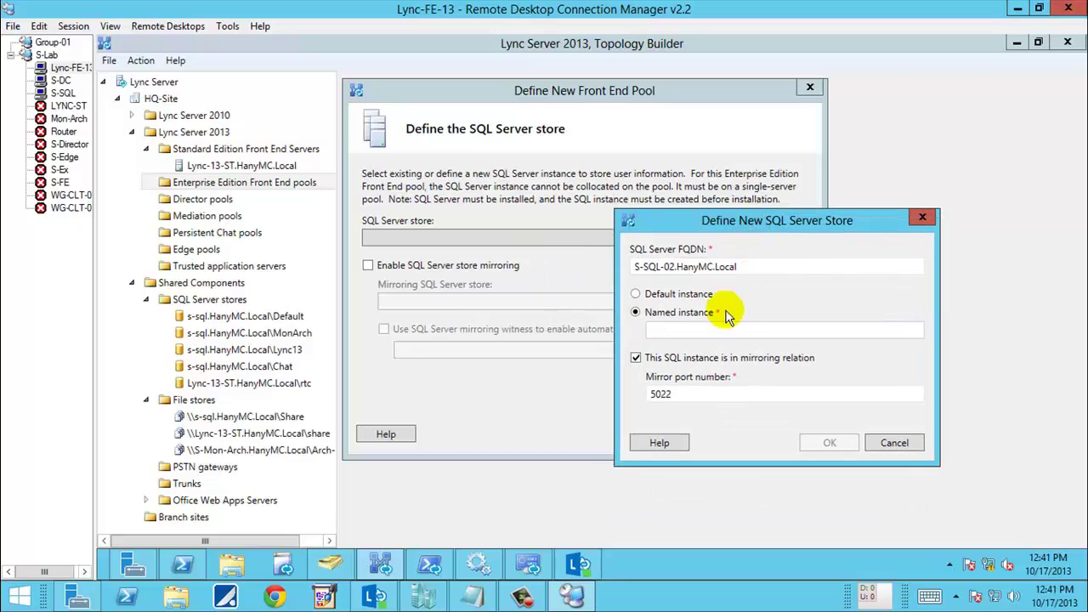
text(L)
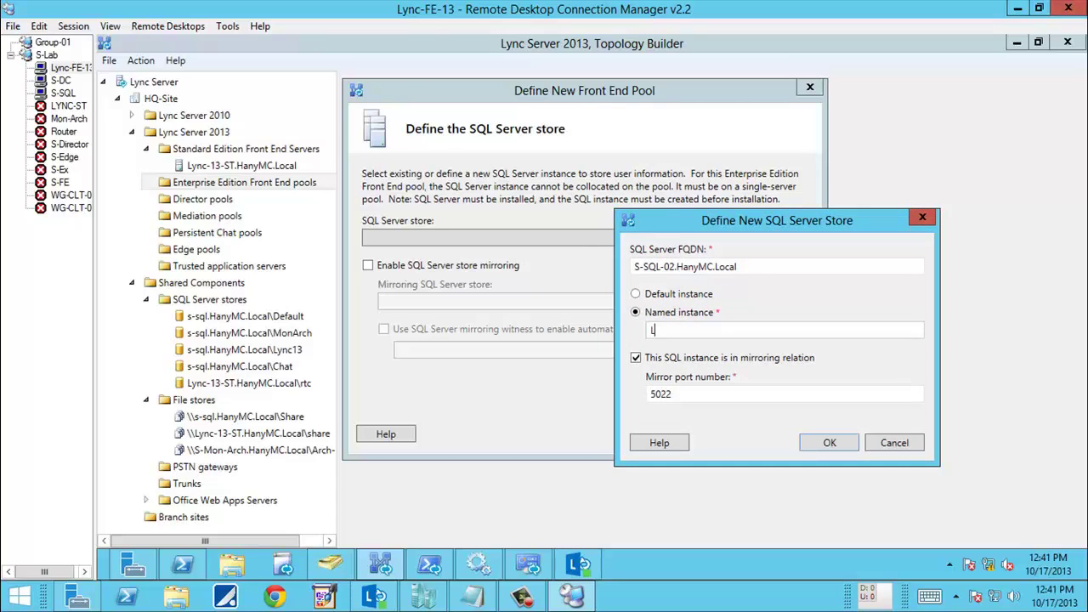
text(ync-13)
click(828, 445)
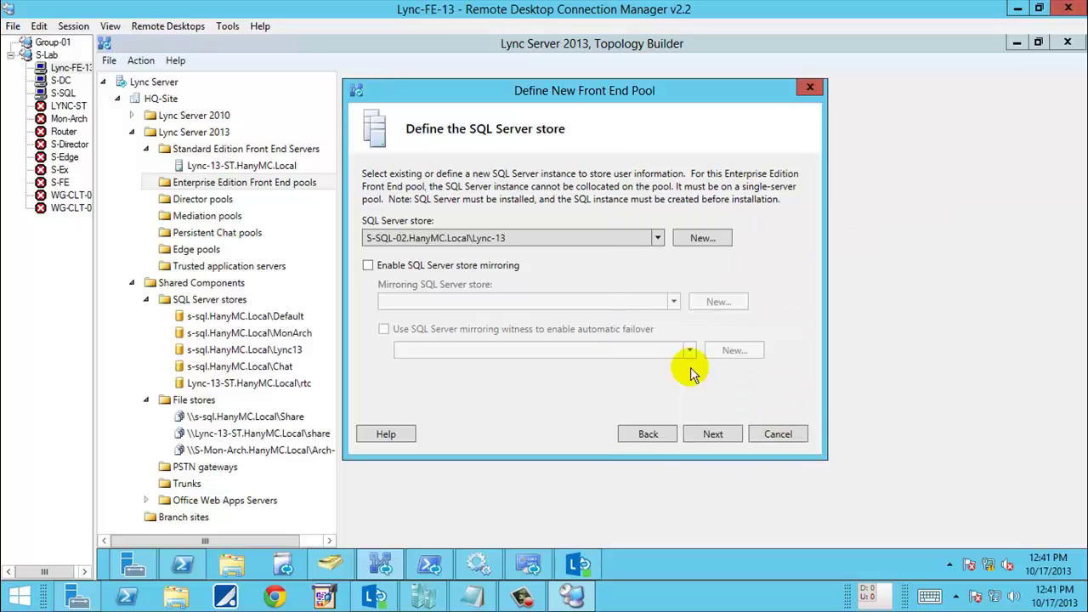
click(497, 266)
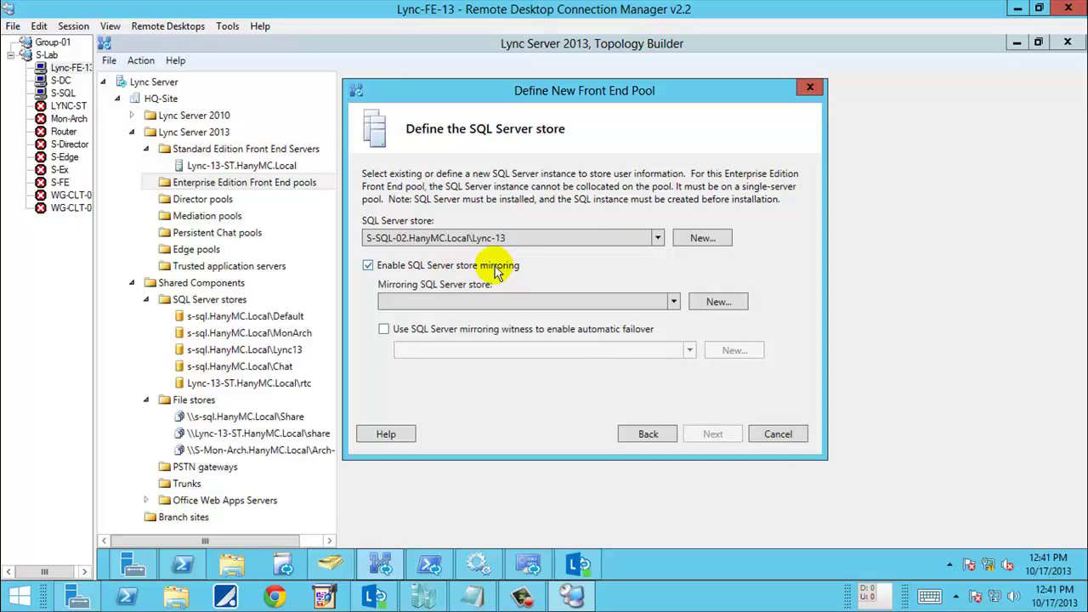
click(674, 303)
click(674, 303)
click(719, 302)
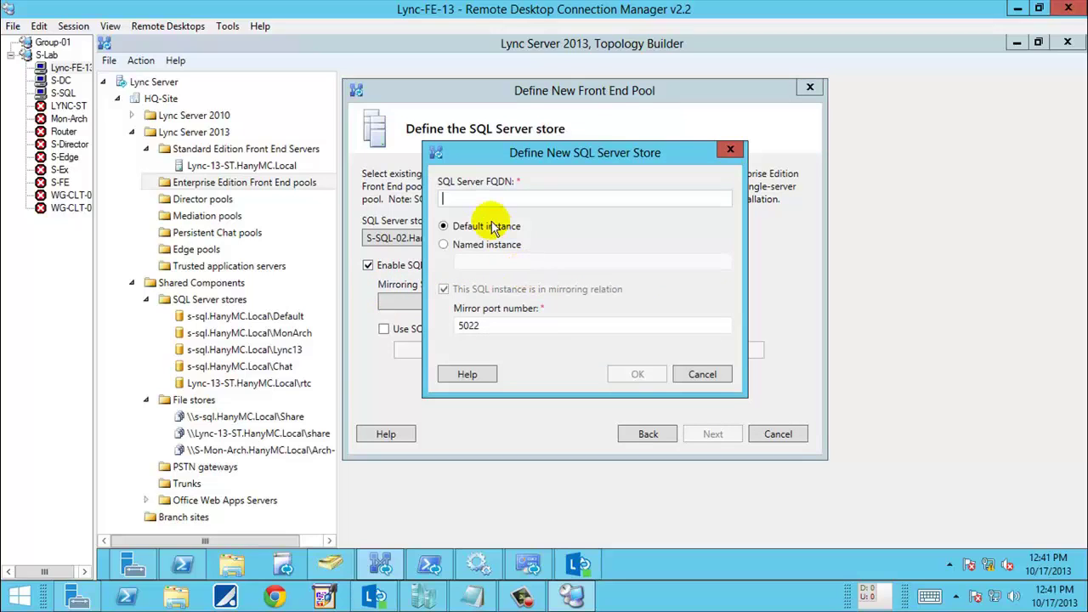
key(Escape)
click(387, 266)
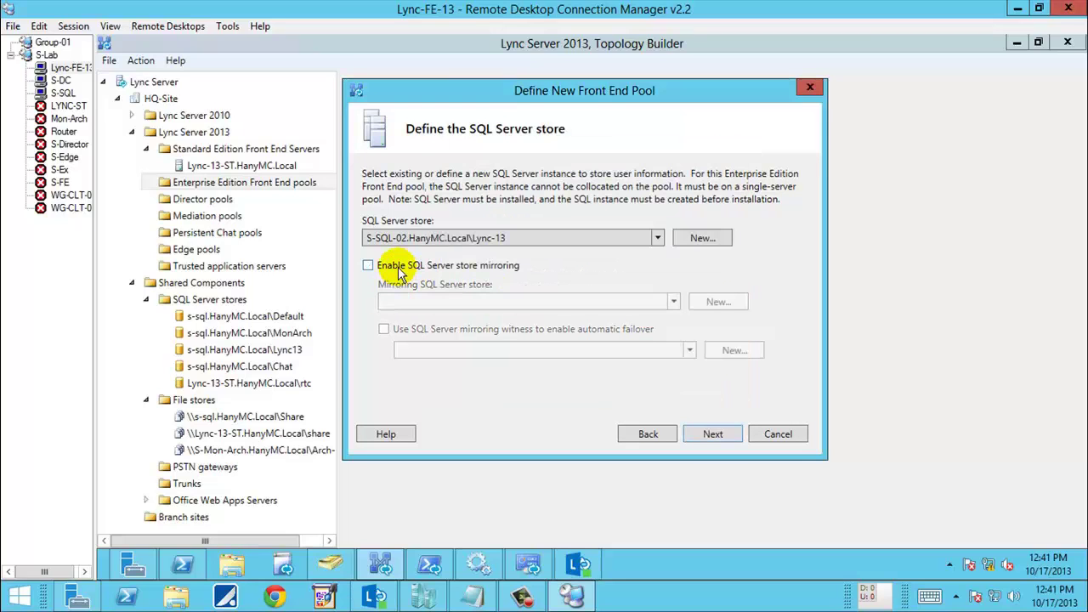
Continue to the file store definition, use the previously defined file store \\s-sql.HanyMC.Local\Share, and proceed to the Web Services URL settings
click(716, 437)
drag(612, 94, 648, 101)
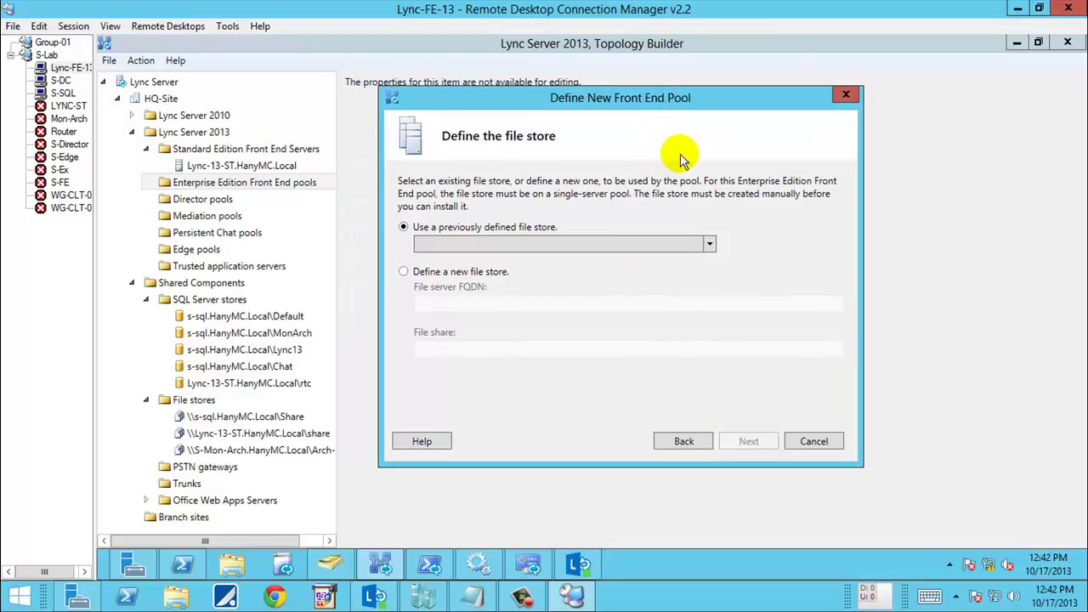
click(710, 244)
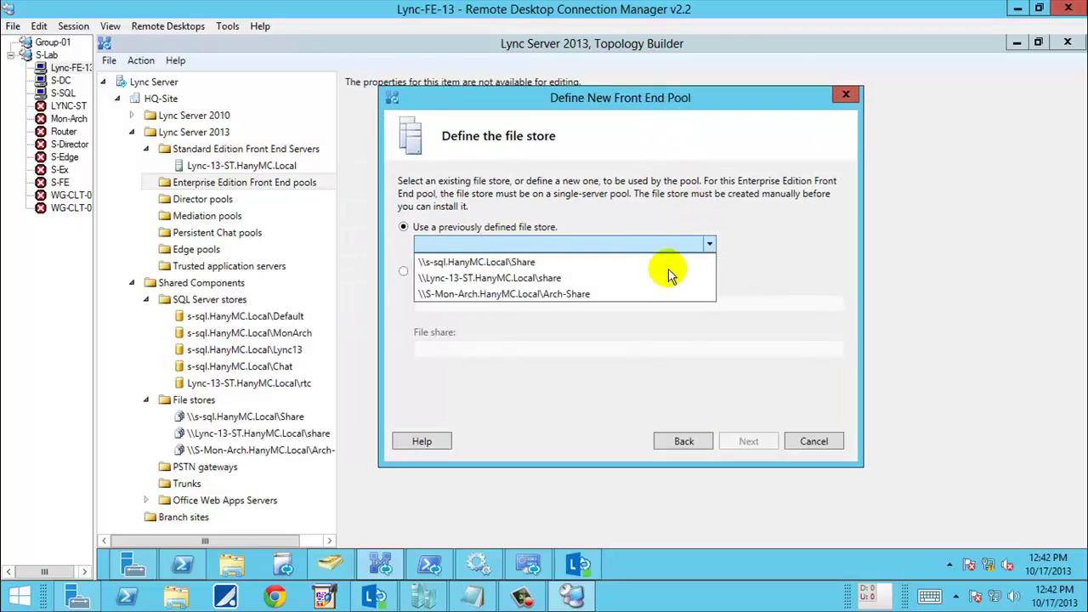
click(538, 264)
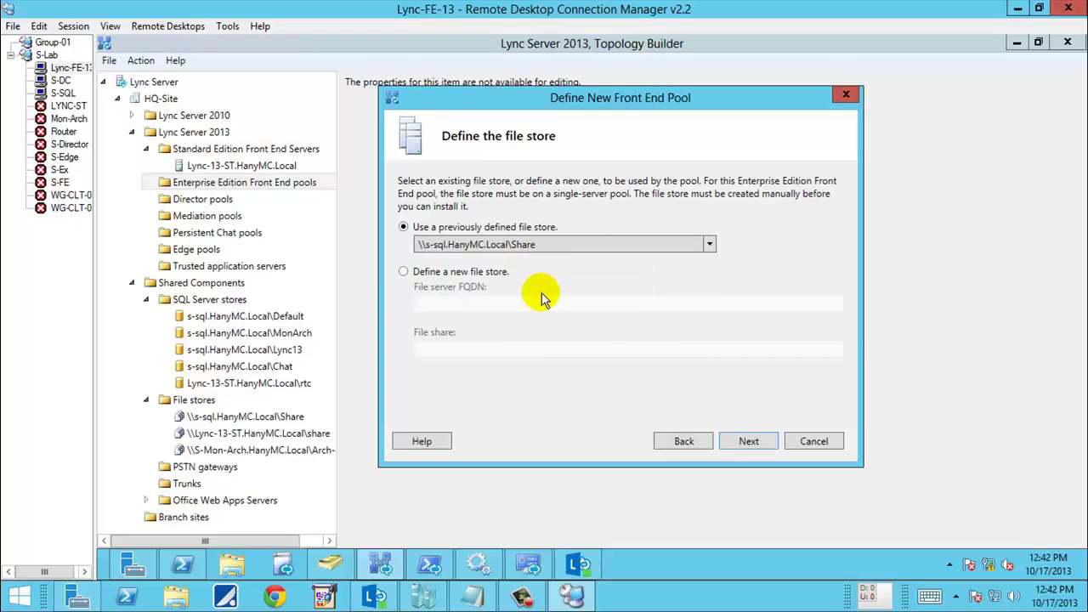
click(463, 272)
click(466, 228)
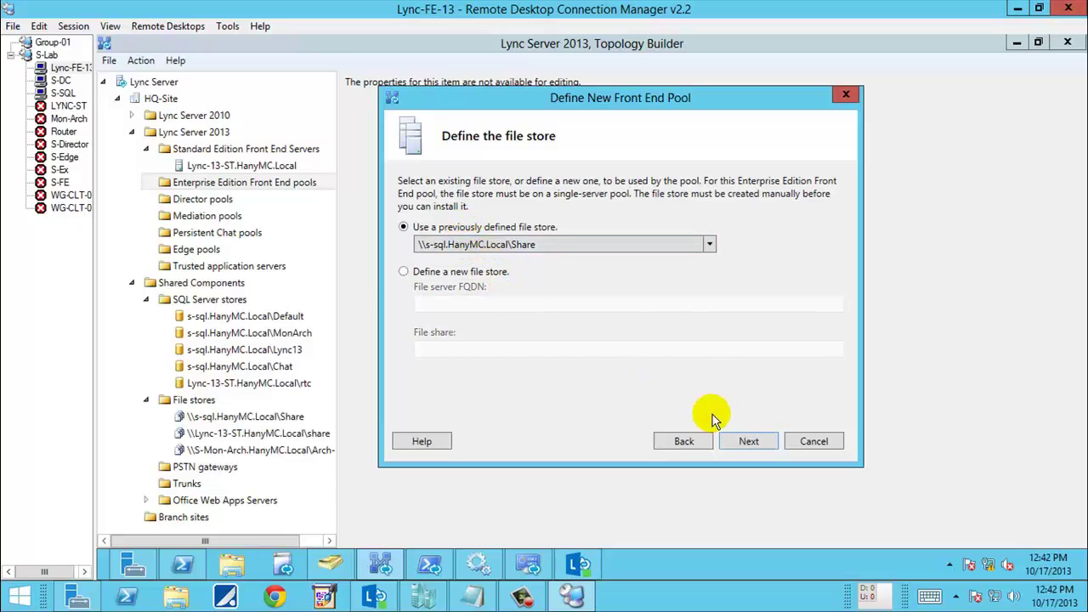
click(741, 439)
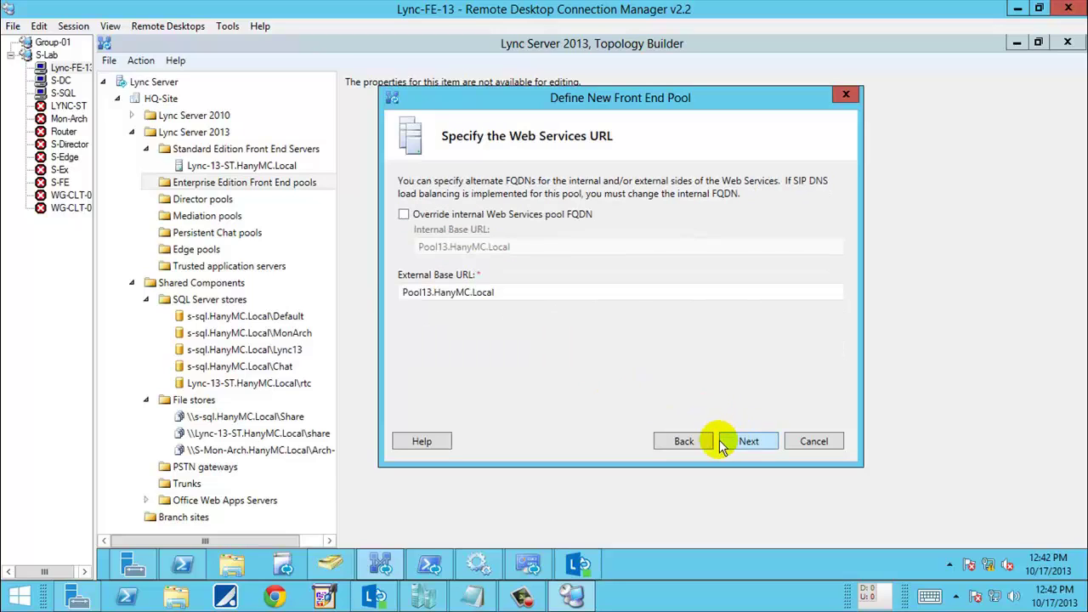
click(472, 218)
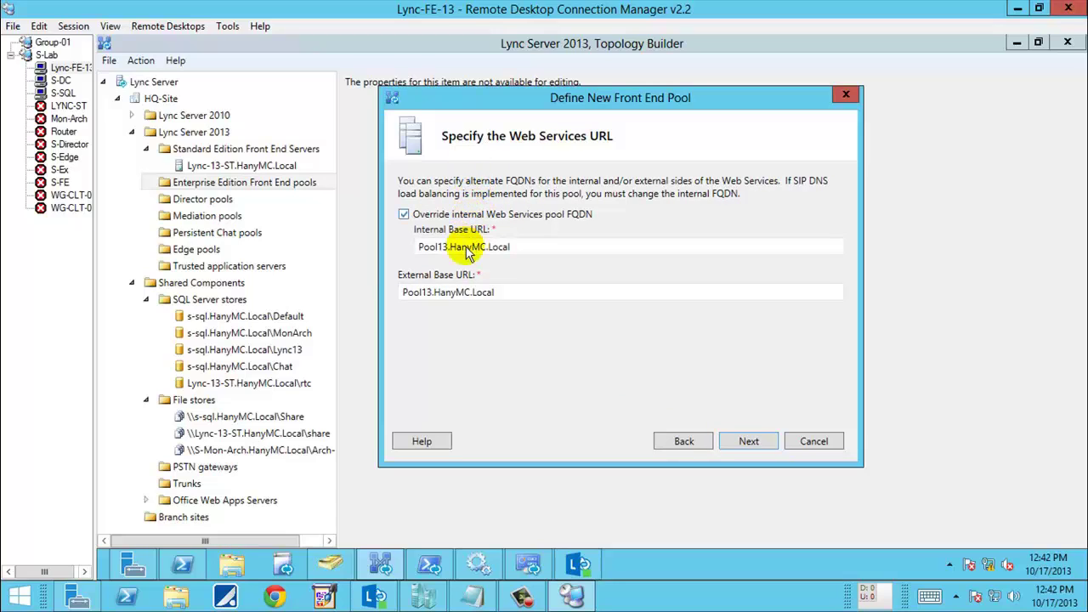
click(505, 298)
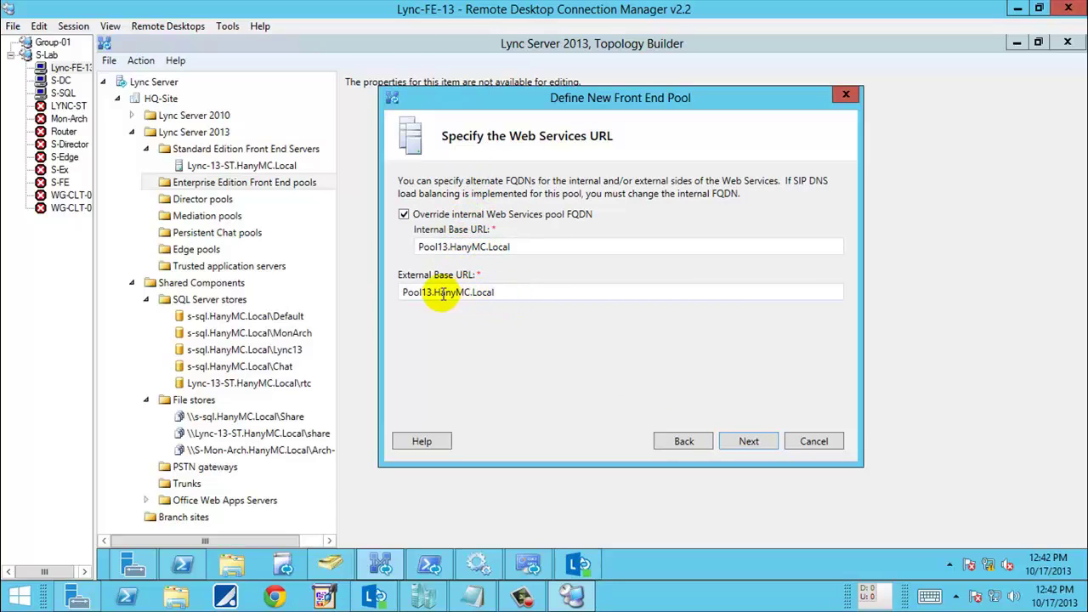
click(405, 215)
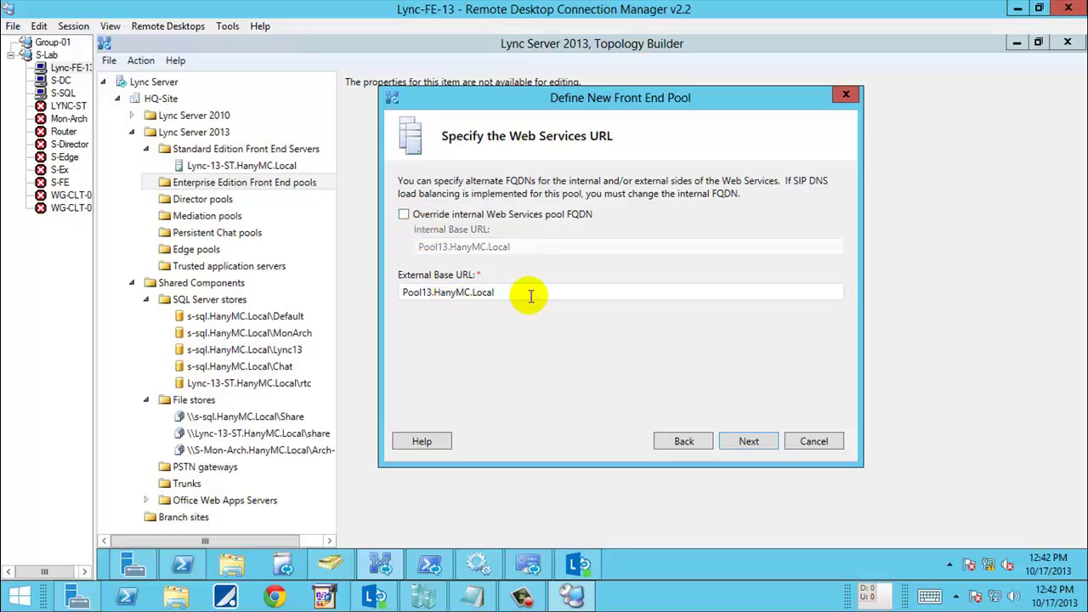
Copy the external base URL Pool13.HanyMC.Local and continue to the Office Web Apps Server selection
drag(527, 295, 399, 293)
key(ctrl+c)
click(749, 442)
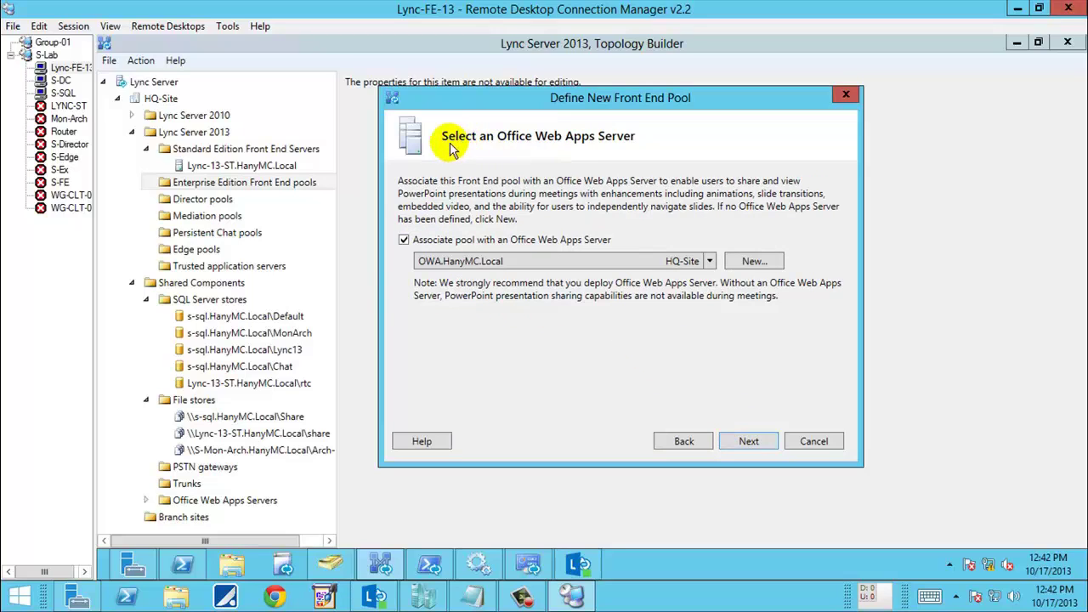
Associate the pool with the Office Web Apps Server OWA.HanyMC.Local and continue to the Archiving SQL Server store definition
click(709, 262)
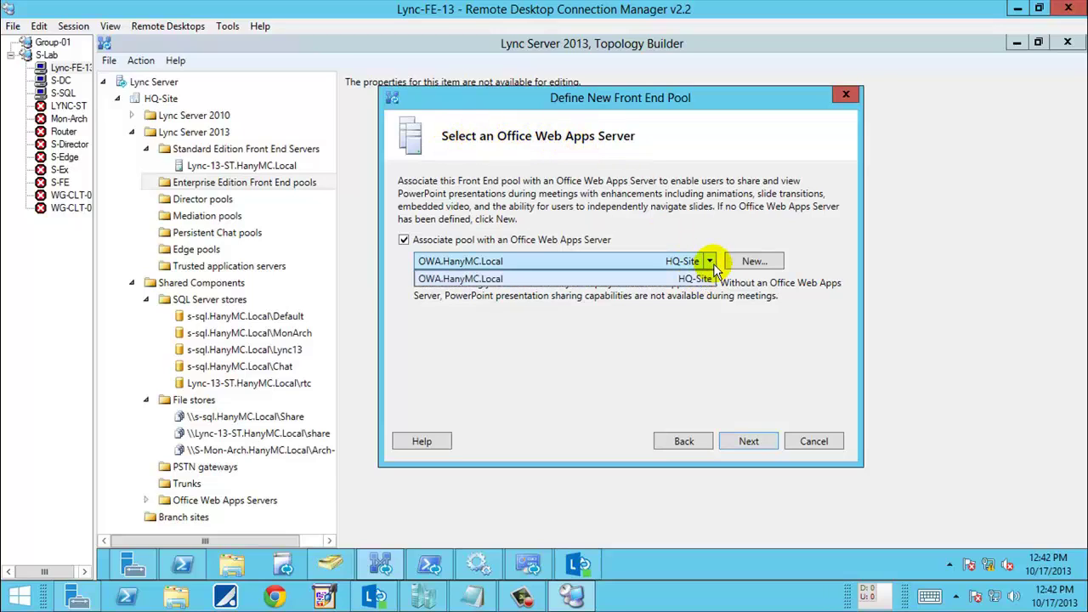
click(510, 279)
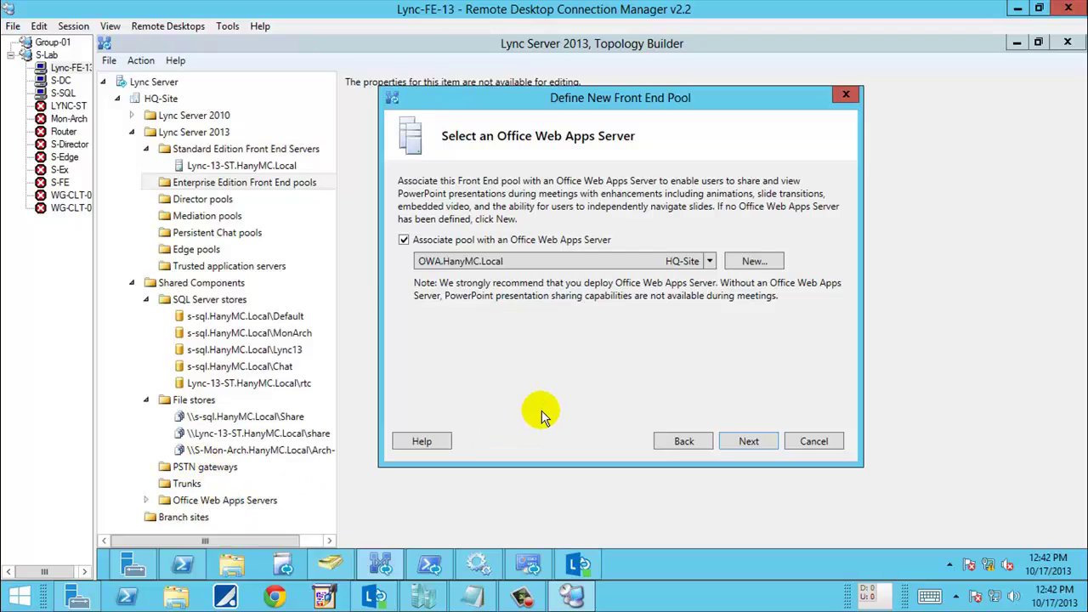
click(750, 443)
Begin defining a new SQL Server store for Archiving with the SQL Server FQDN S-SQL-02.HanyMC.Local
click(693, 198)
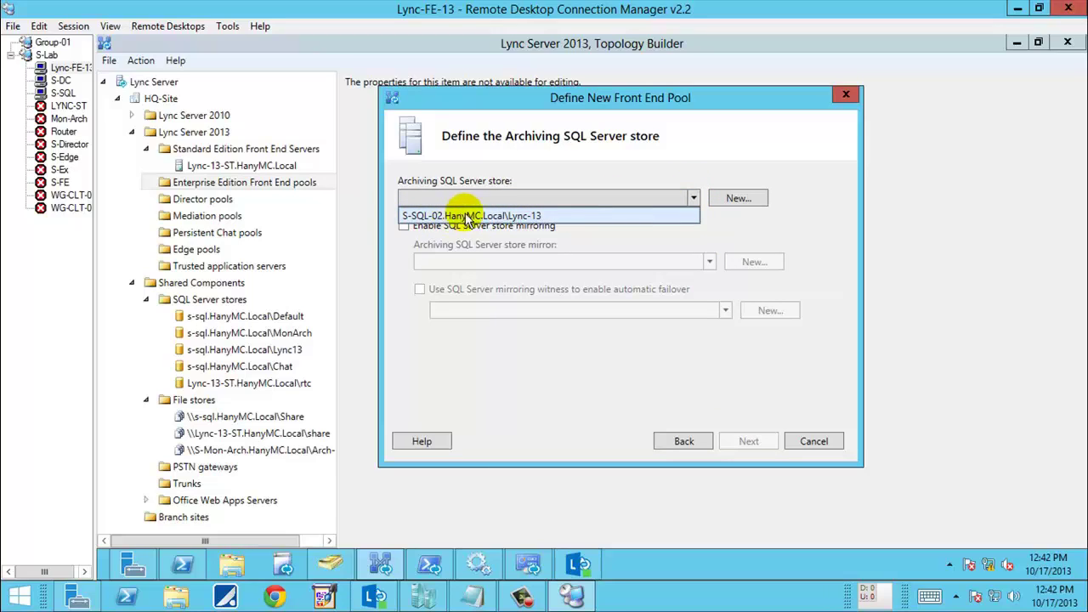
click(430, 217)
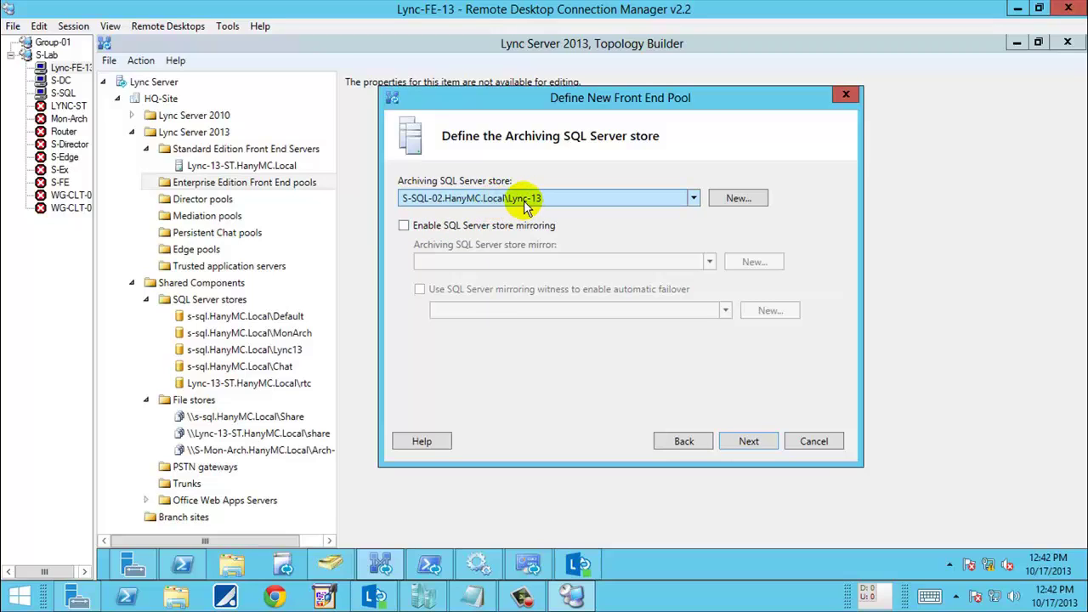
click(729, 200)
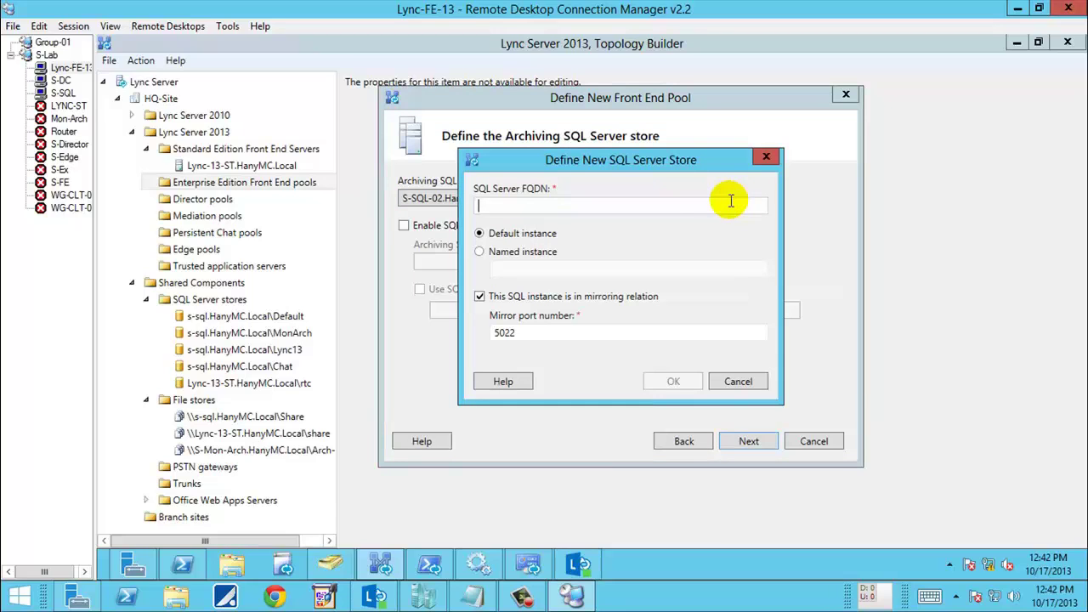
key(ctrl+v)
click(509, 206)
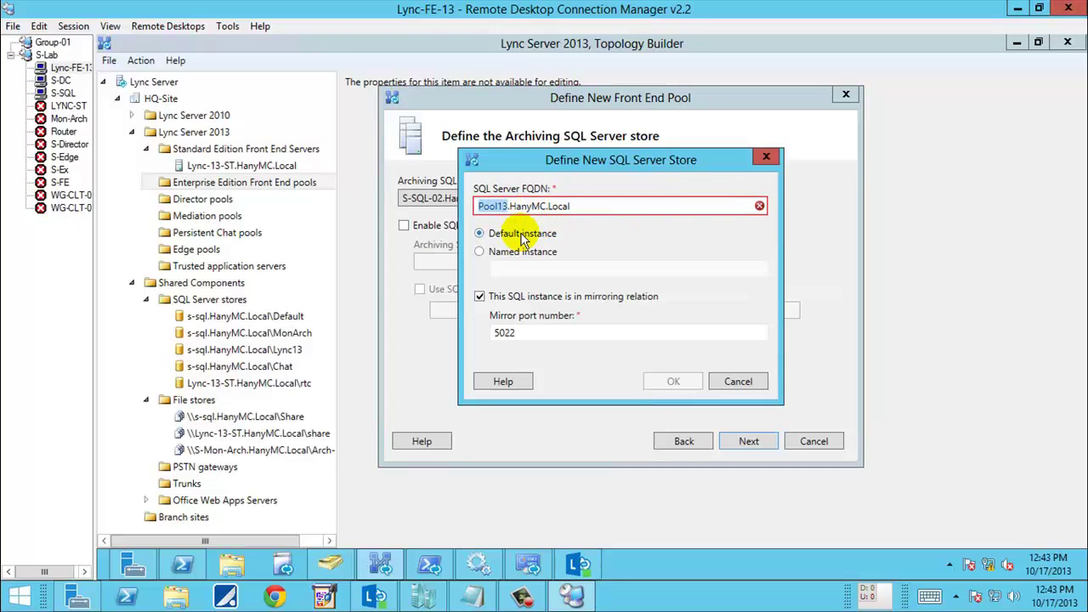
text(S-SQL)
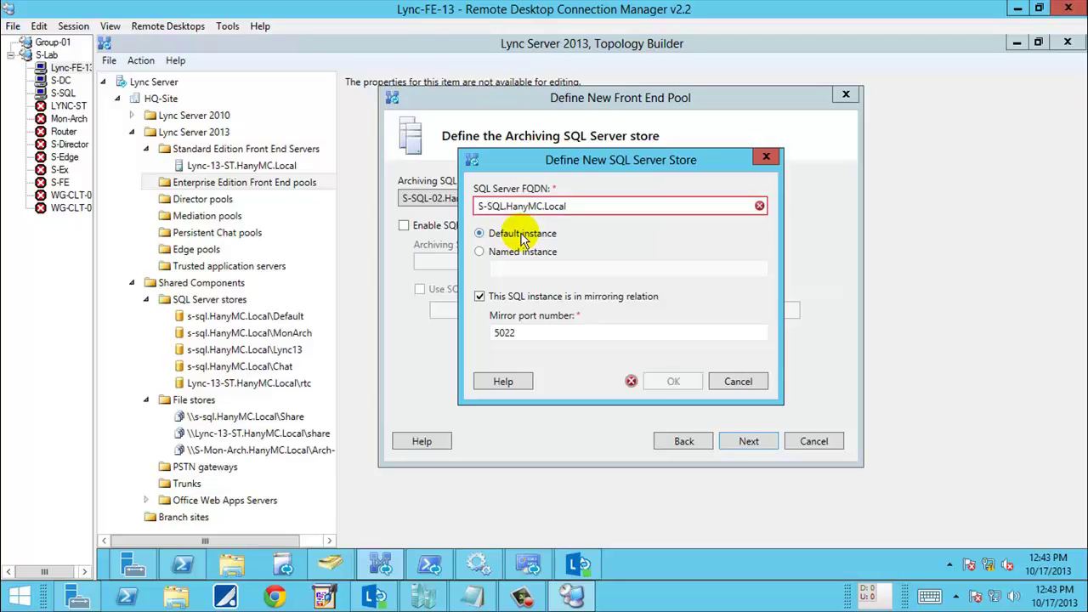
text(-02)
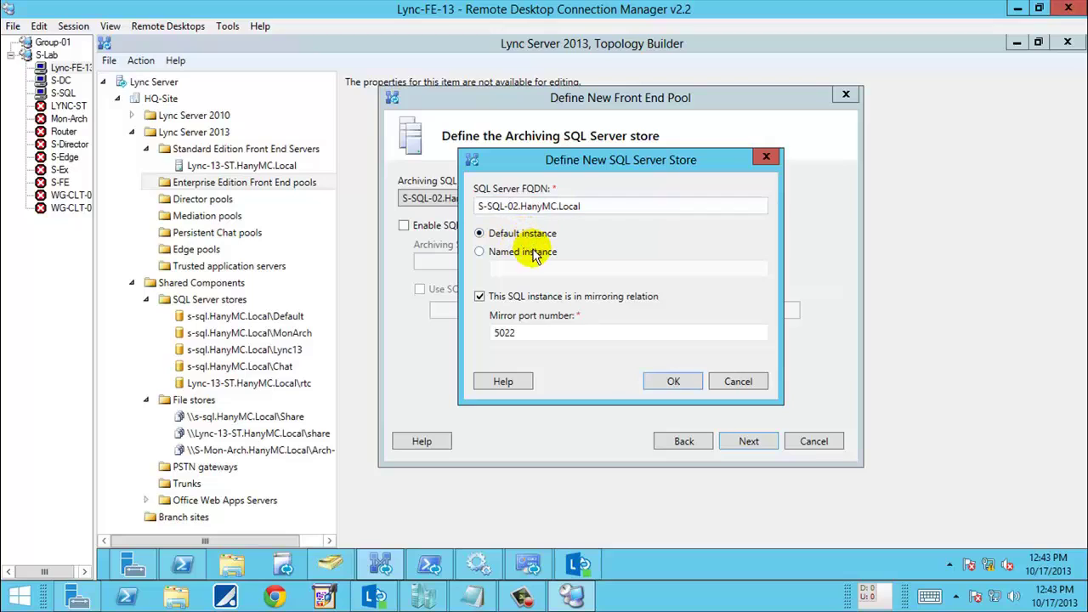
Give the Archiving SQL Server store the named instance MonArch and confirm the store
click(516, 252)
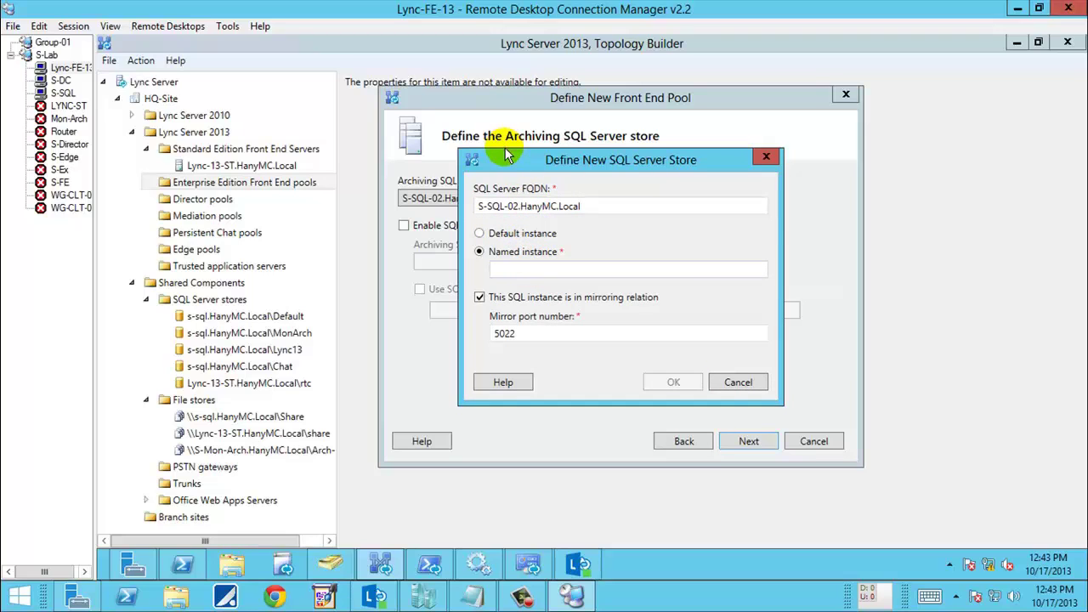
drag(504, 158, 762, 127)
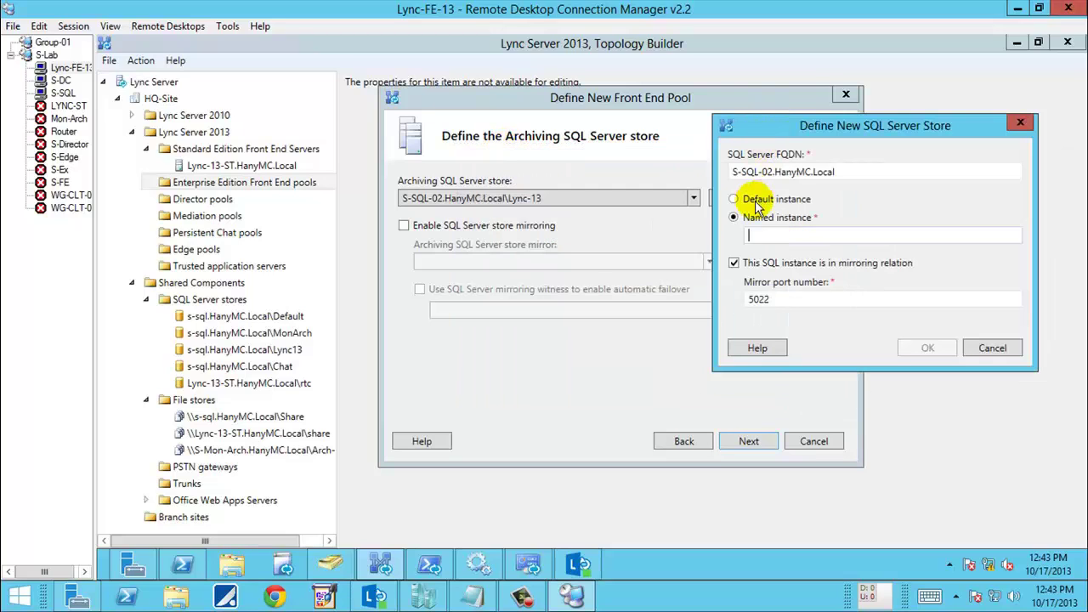
text(MonArch)
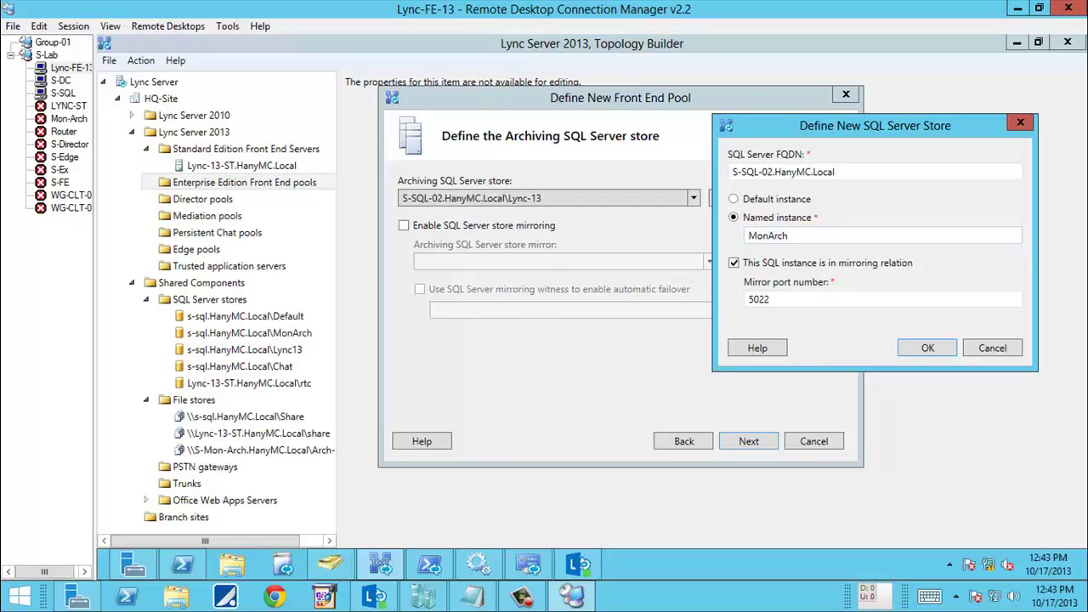
click(925, 347)
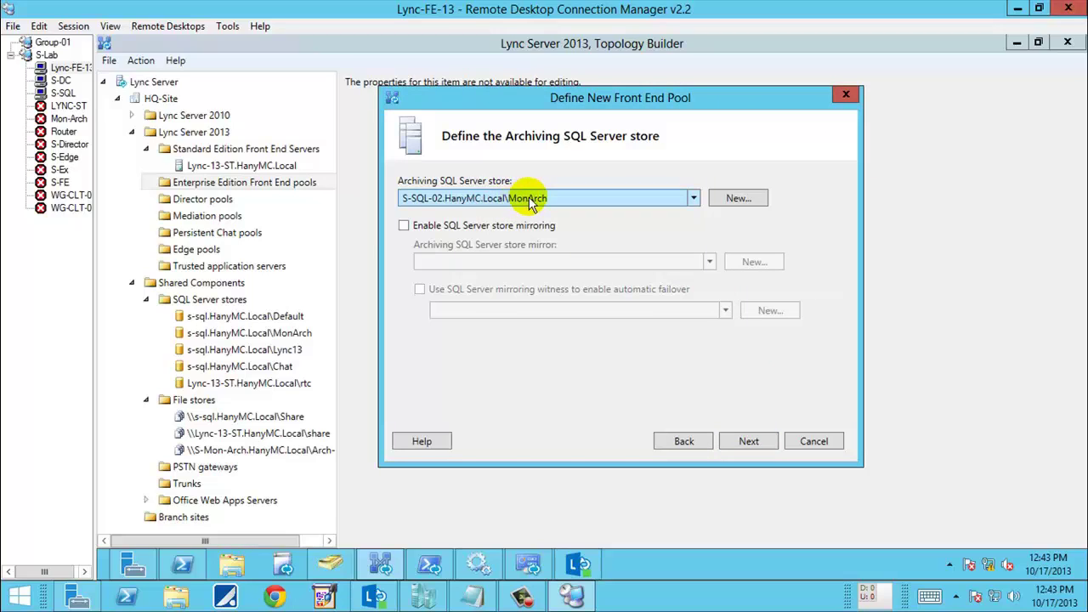
Use S-SQL-02.HanyMC.Local\MonArch as the Monitoring SQL Server store and continue to the Edge Server selection
click(745, 442)
click(692, 199)
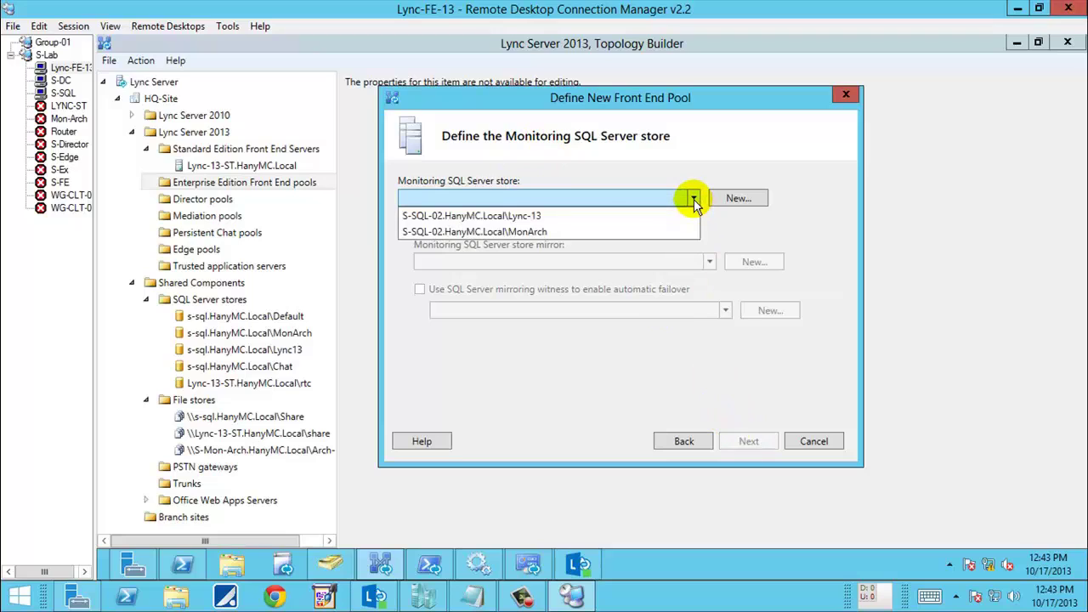
click(520, 231)
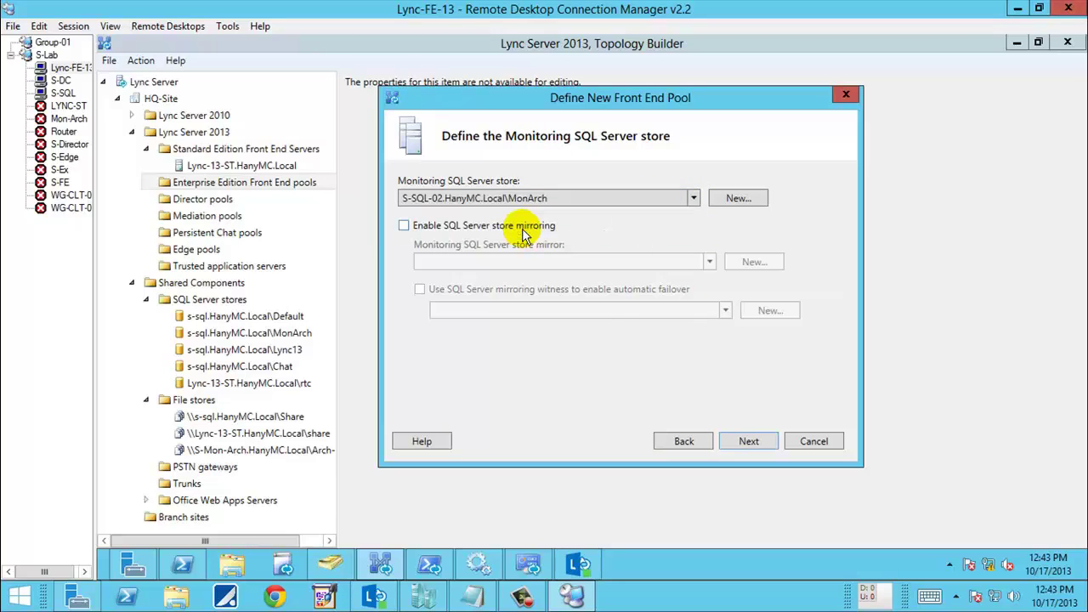
click(747, 443)
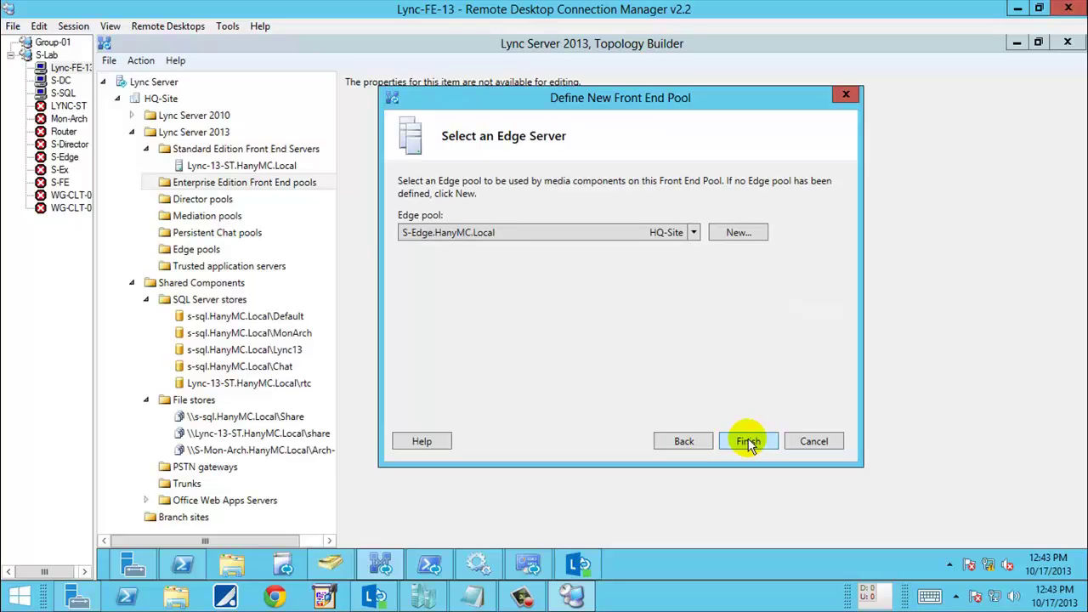
Choose S-Edge.HanyMC.Local as the pool's Edge pool and finish defining the Front End pool
click(513, 232)
click(515, 243)
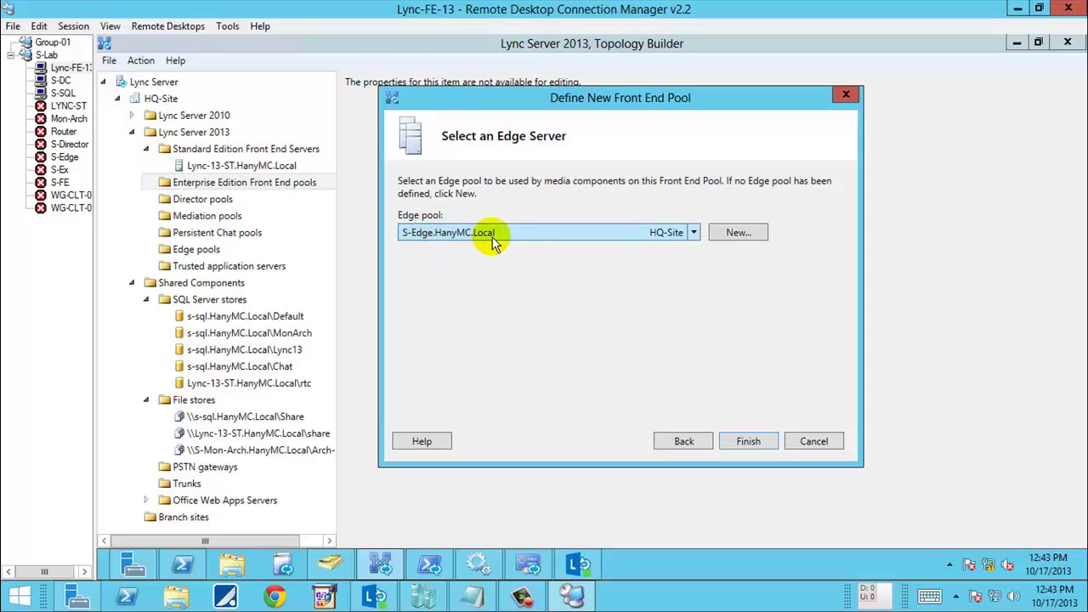
click(695, 234)
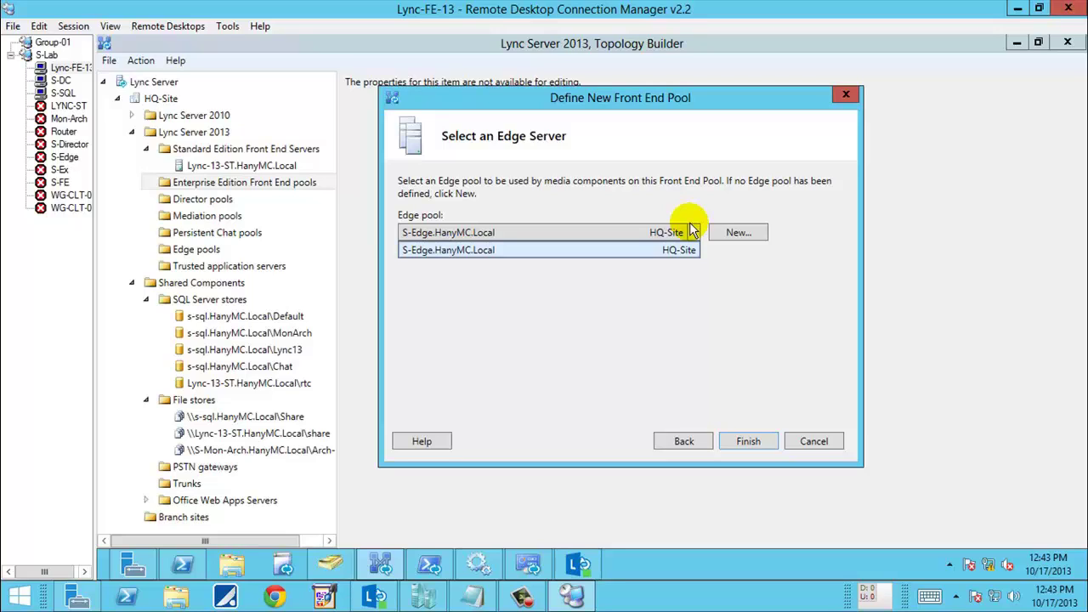
click(471, 249)
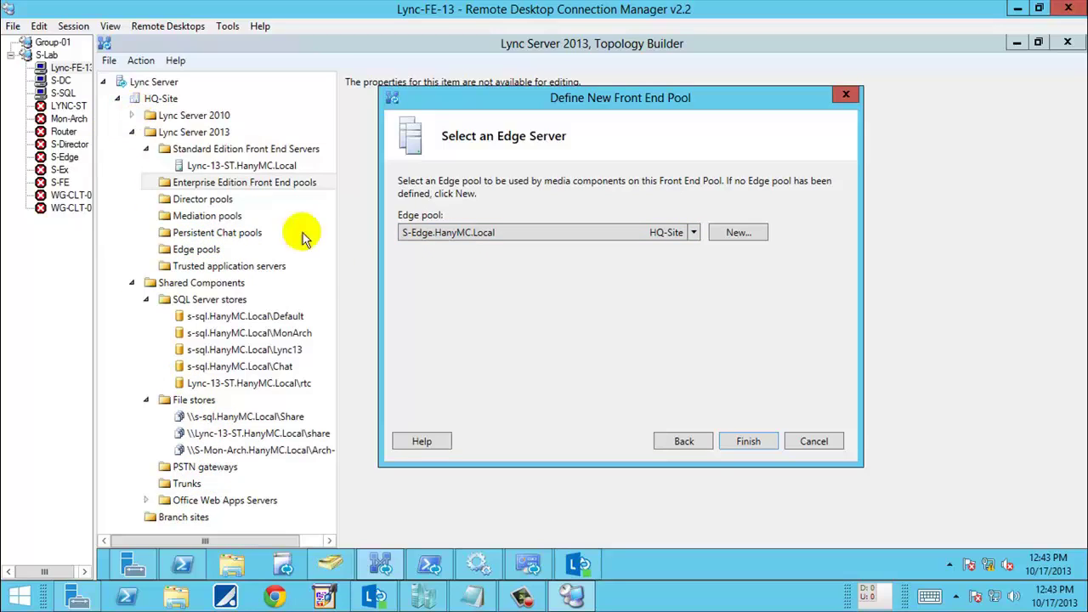
click(749, 441)
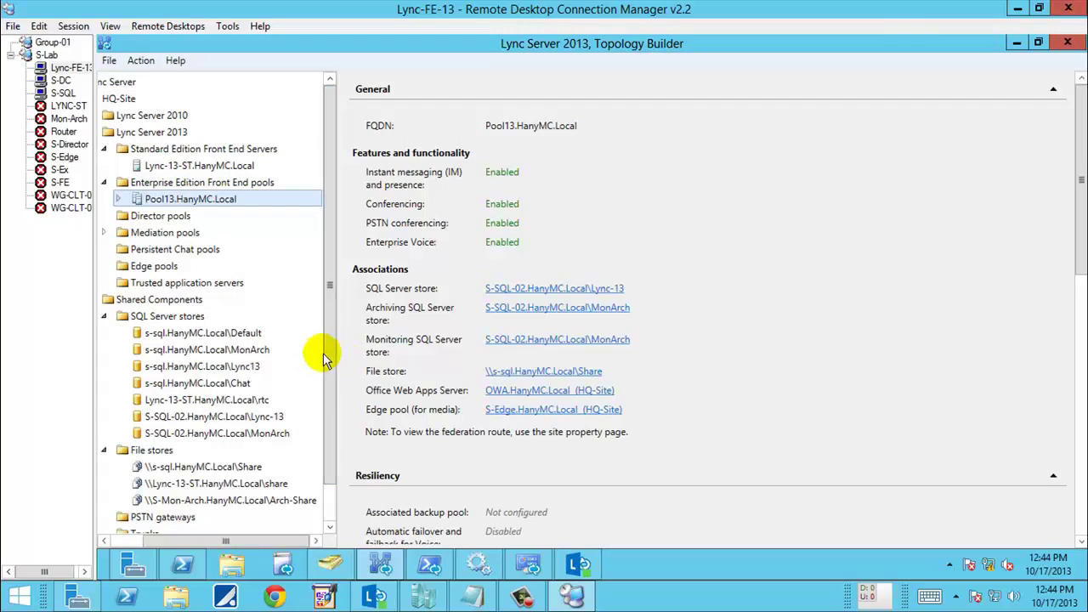
Examine Pool13.HanyMC.Local's member server and its associations, resiliency, web services, conferencing and Mediation Server settings
click(118, 199)
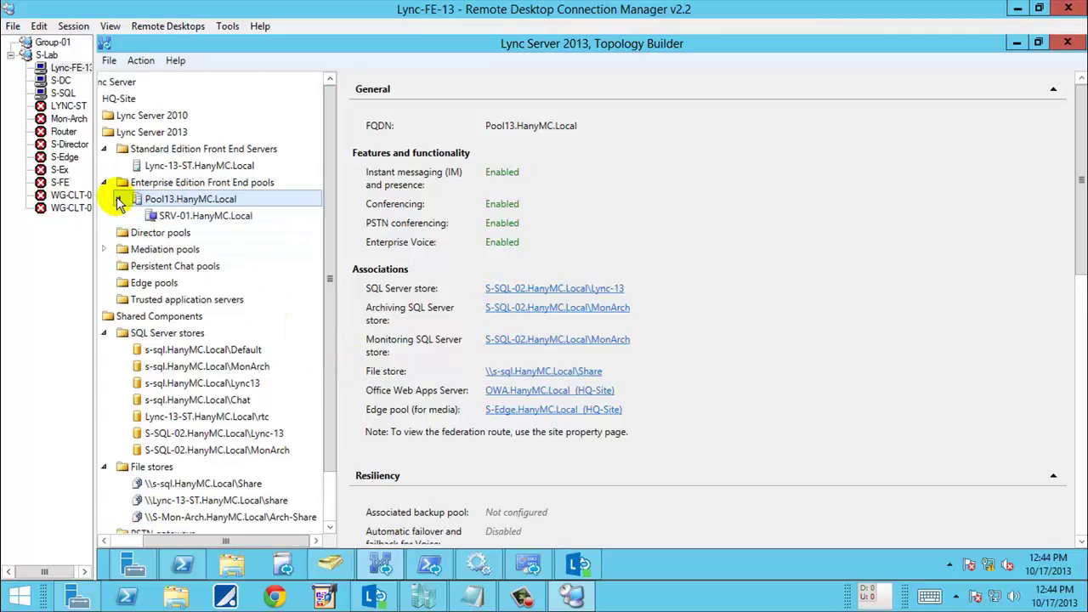
click(182, 218)
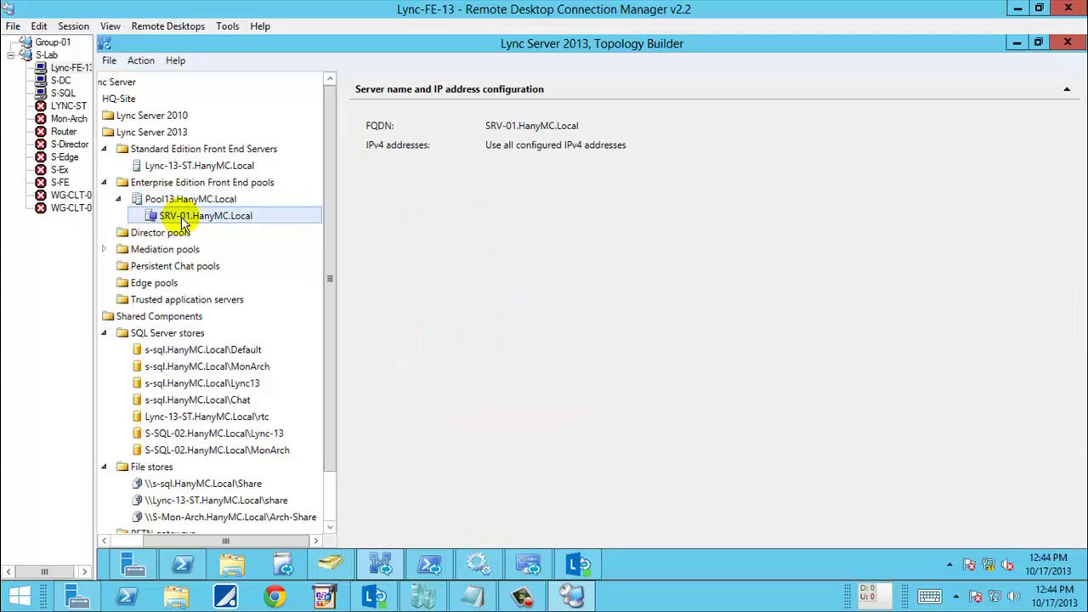
click(182, 200)
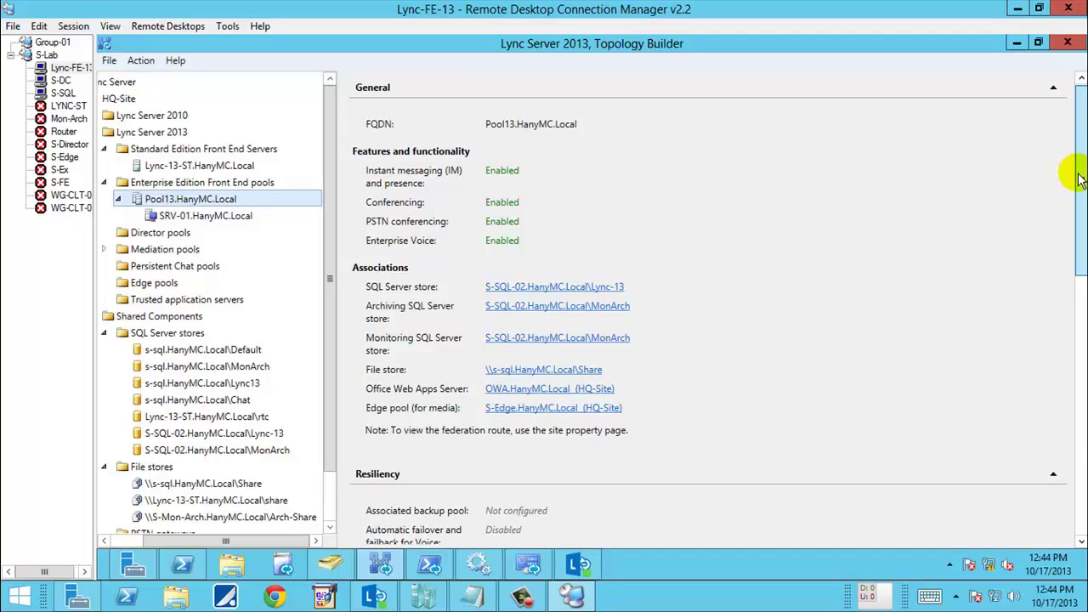
drag(1080, 179, 1079, 194)
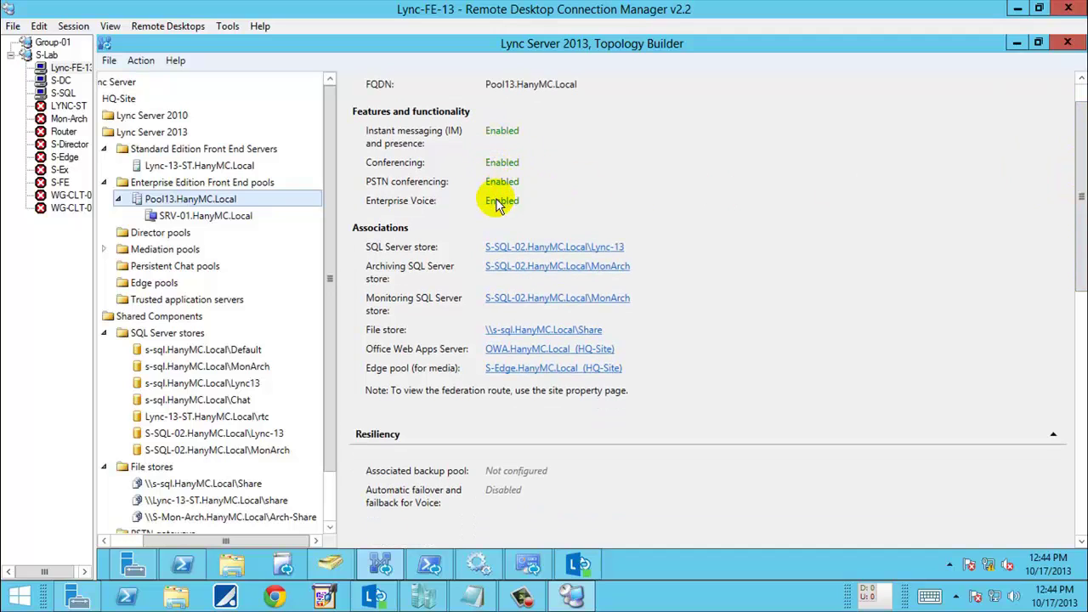
drag(1080, 192, 1081, 233)
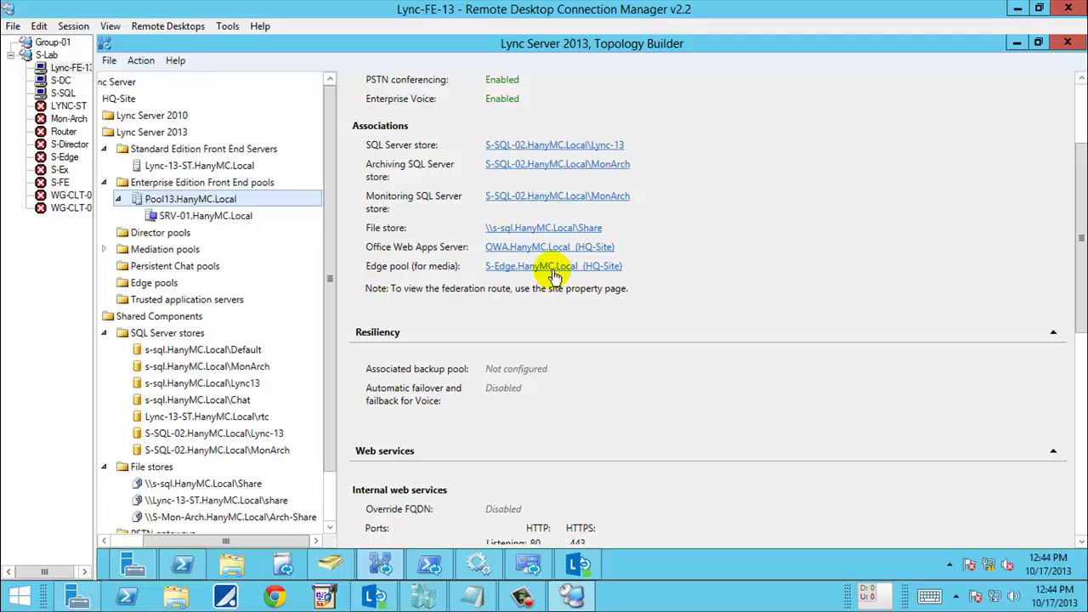
drag(1073, 292, 1062, 493)
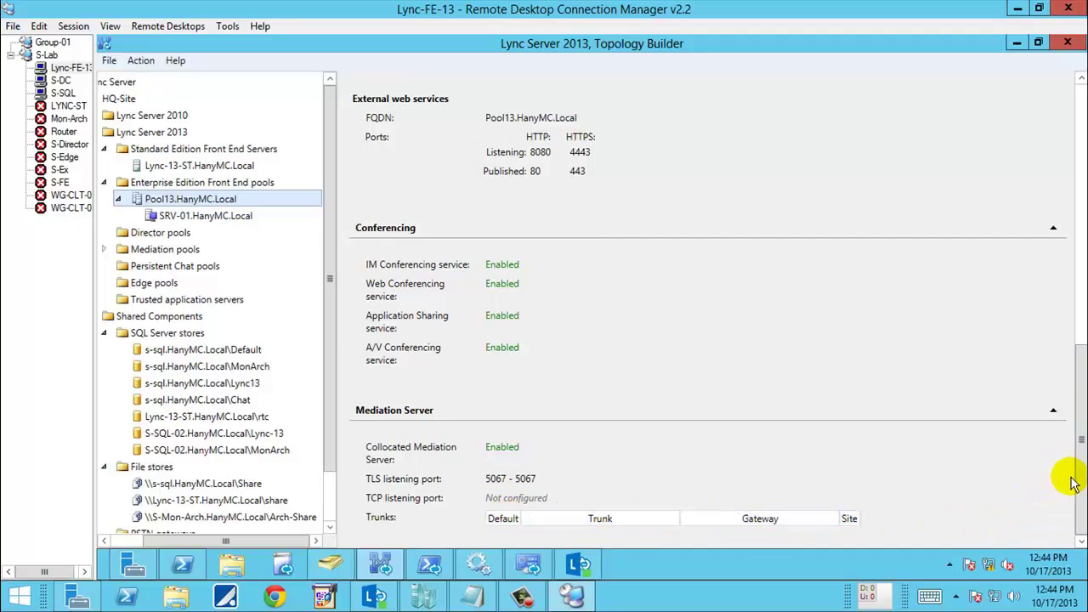
scroll(1078, 463, up, 1)
drag(1078, 463, 1075, 496)
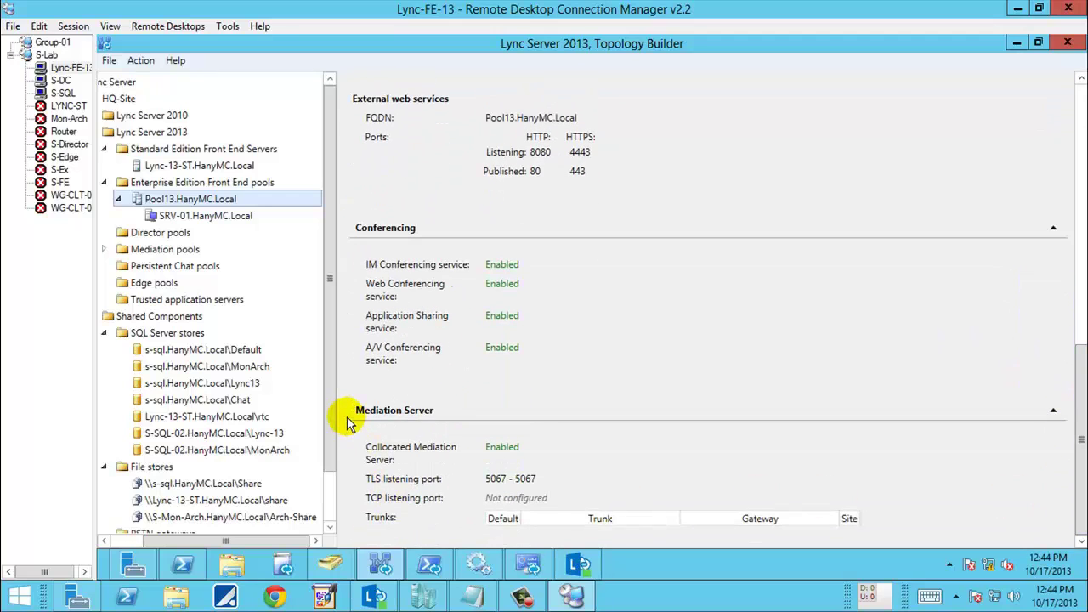
Begin defining a new IP/PSTN gateway under the Shared Components' PSTN gateways, ready for its FQDN
drag(331, 405, 328, 498)
click(142, 477)
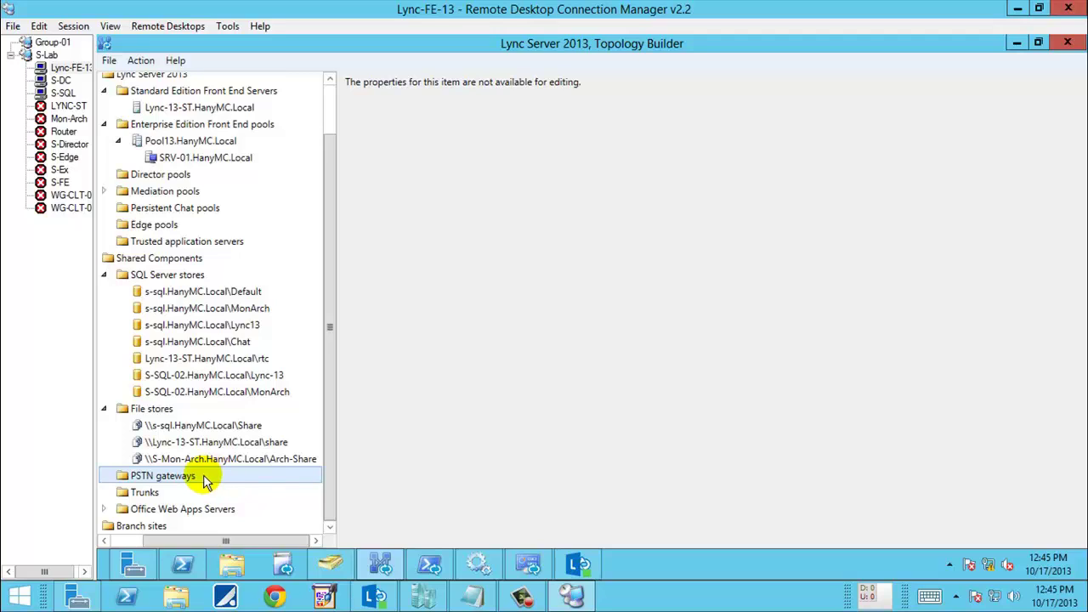
right_click(181, 478)
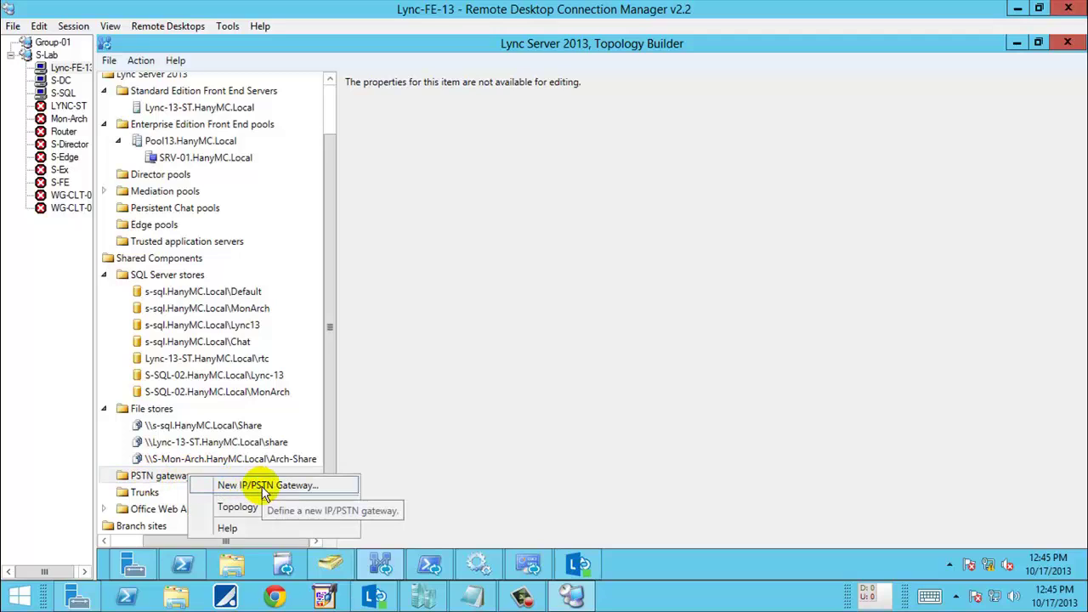
click(289, 493)
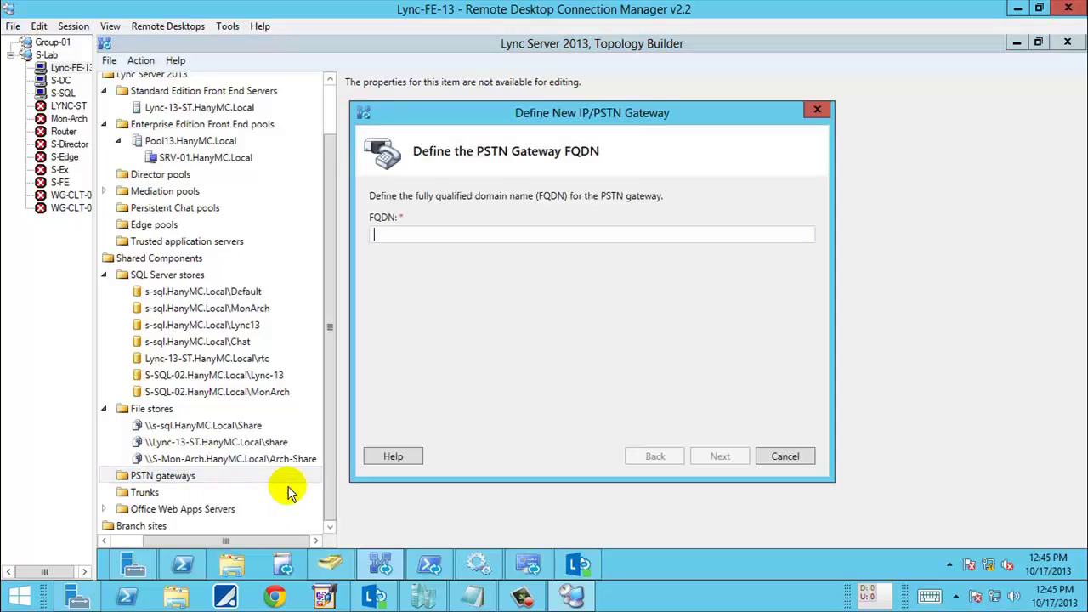
drag(614, 117, 666, 119)
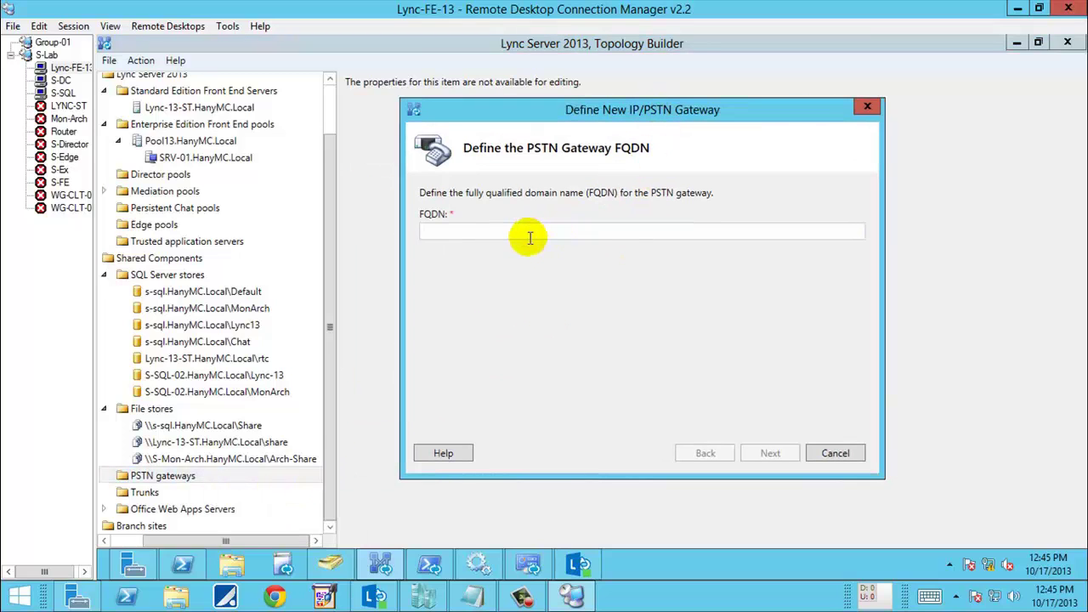
click(459, 232)
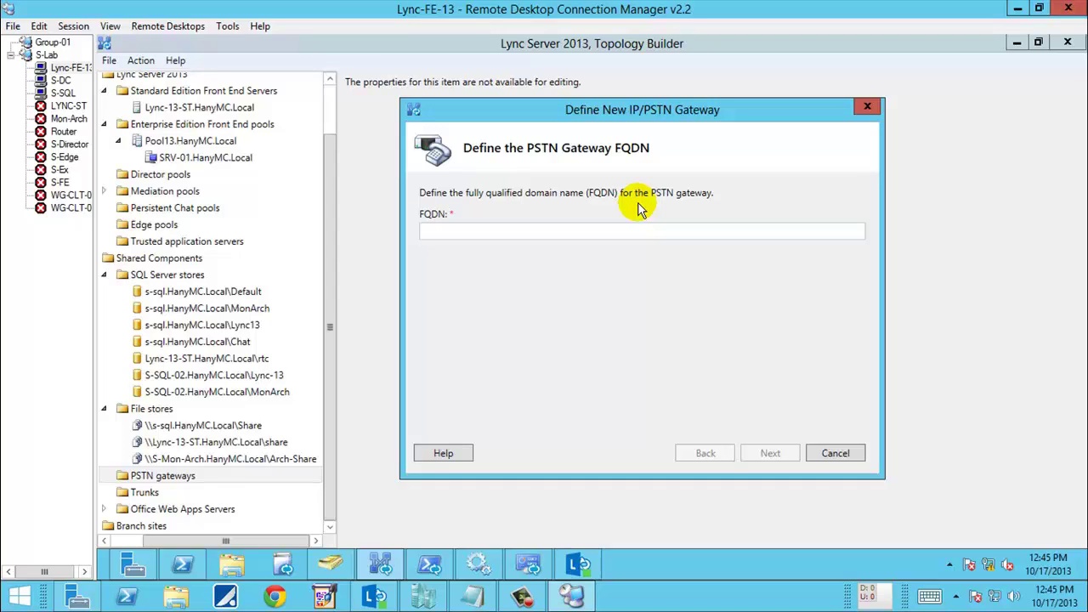
Try CUCM.HanyMC.Local and 10.0.0.1 as the PSTN gateway's FQDN
text(c)
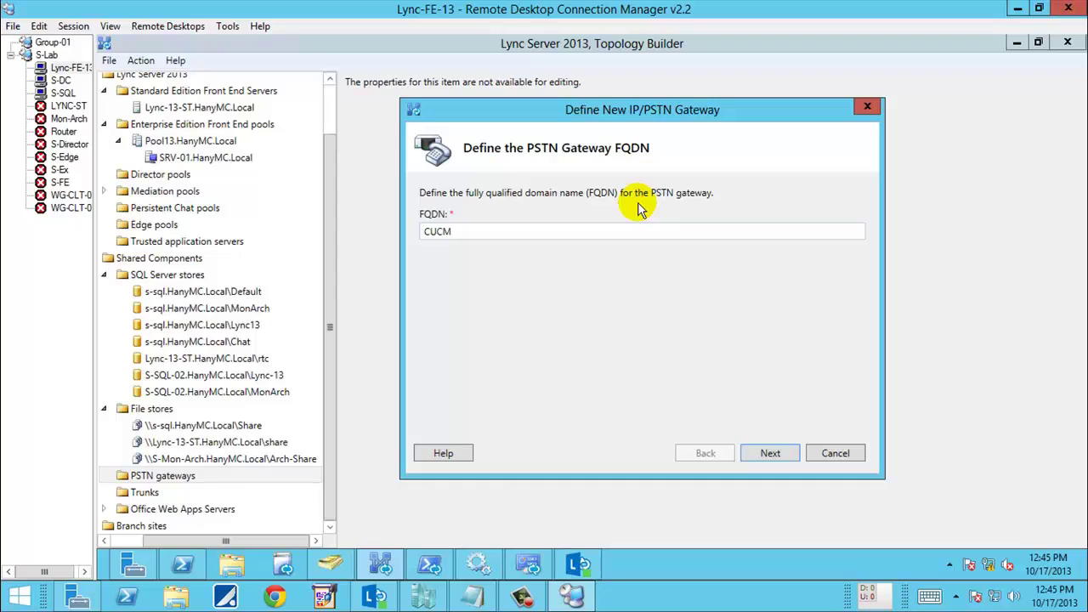
text(UCM.)
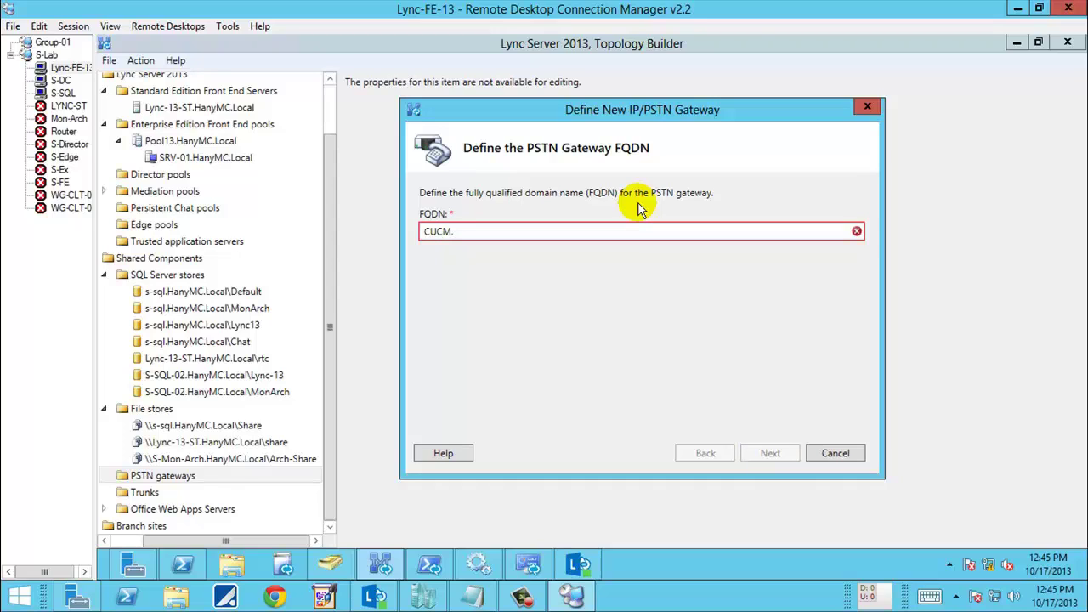
text(HanyM)
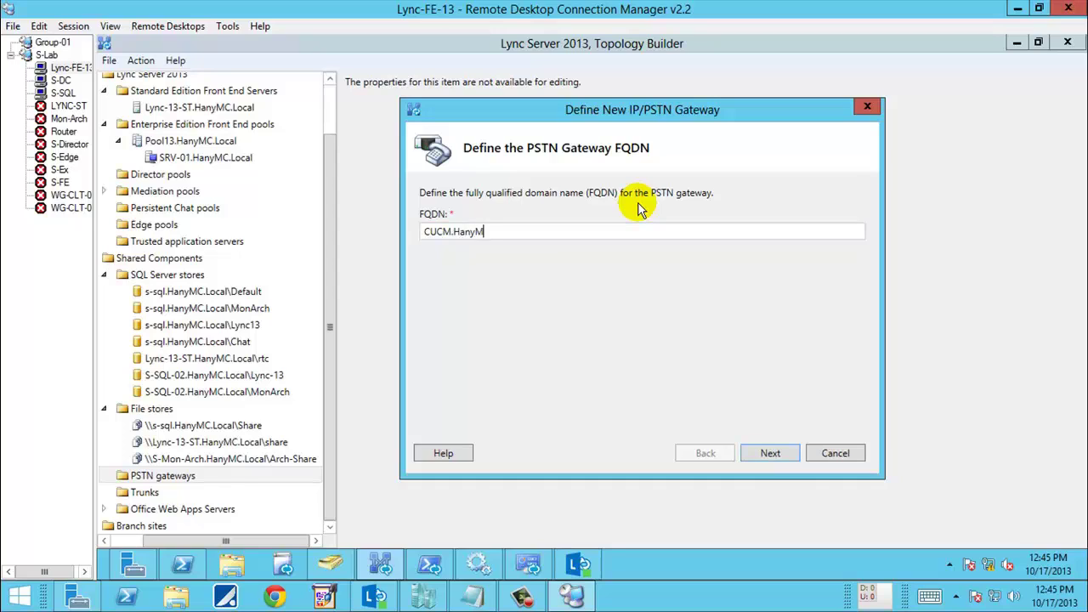
text(C.Local)
key(ctrl+a)
key(BackSpace)
text(10.0)
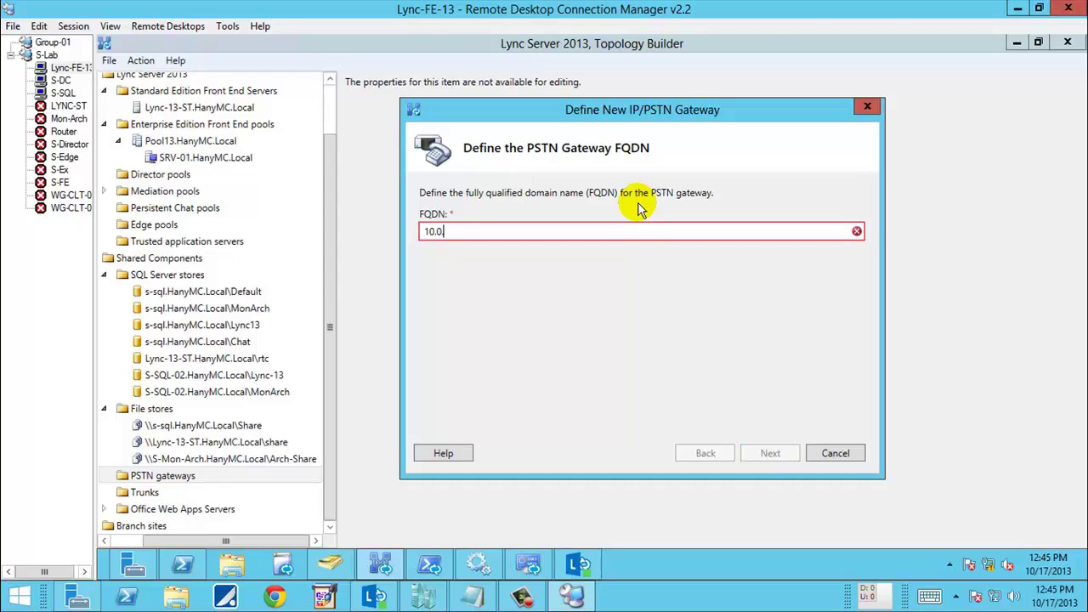
text(.0.1)
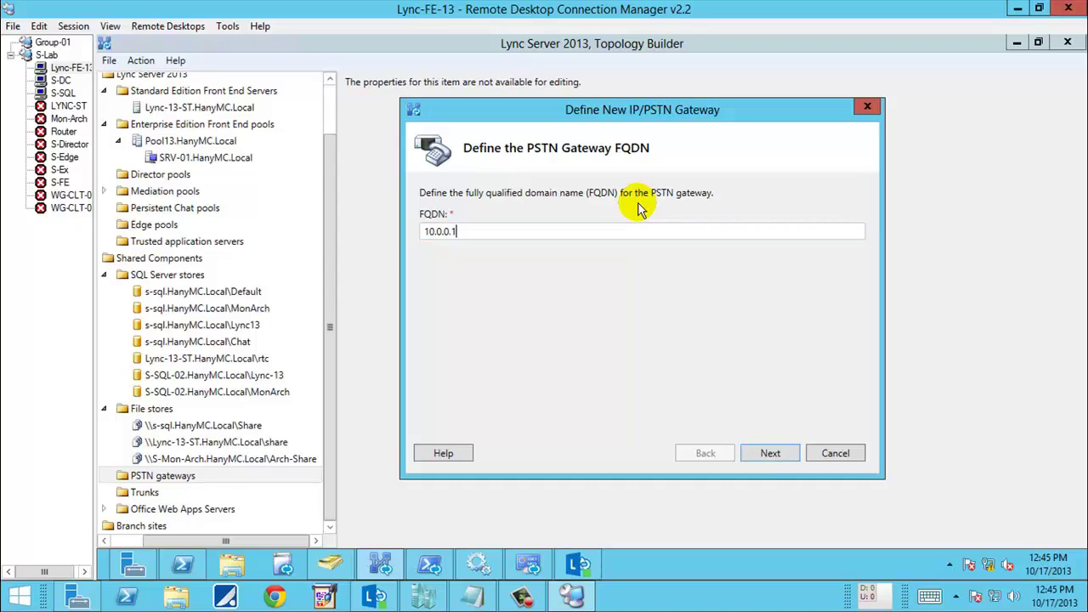
Set the PSTN gateway's FQDN to 10.3.3.1 and continue to the IP address definition
key(ctrl+a)
text(10)
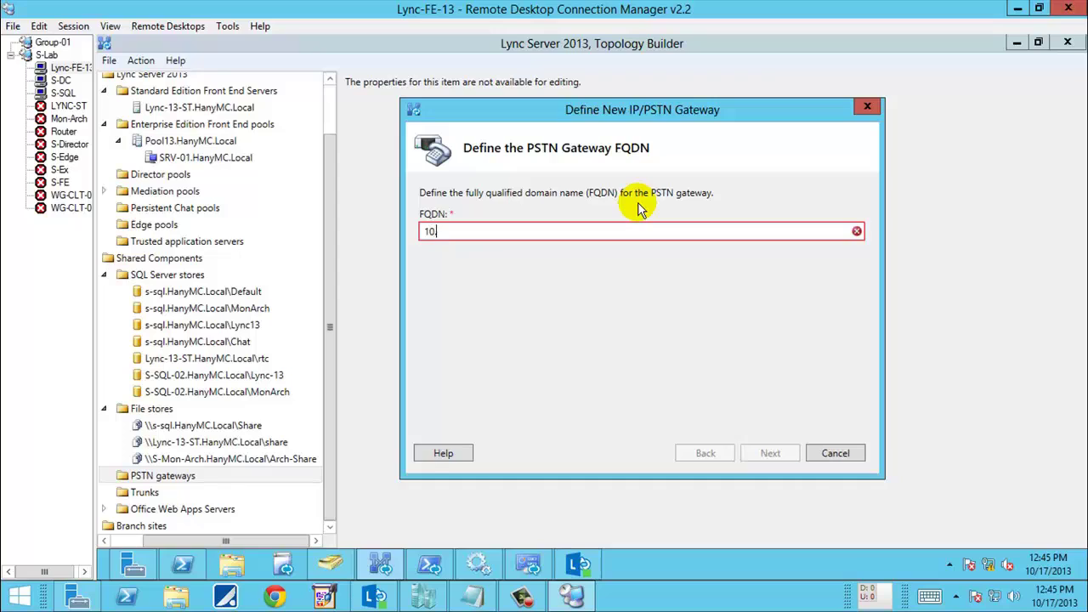
text(.3.3.1)
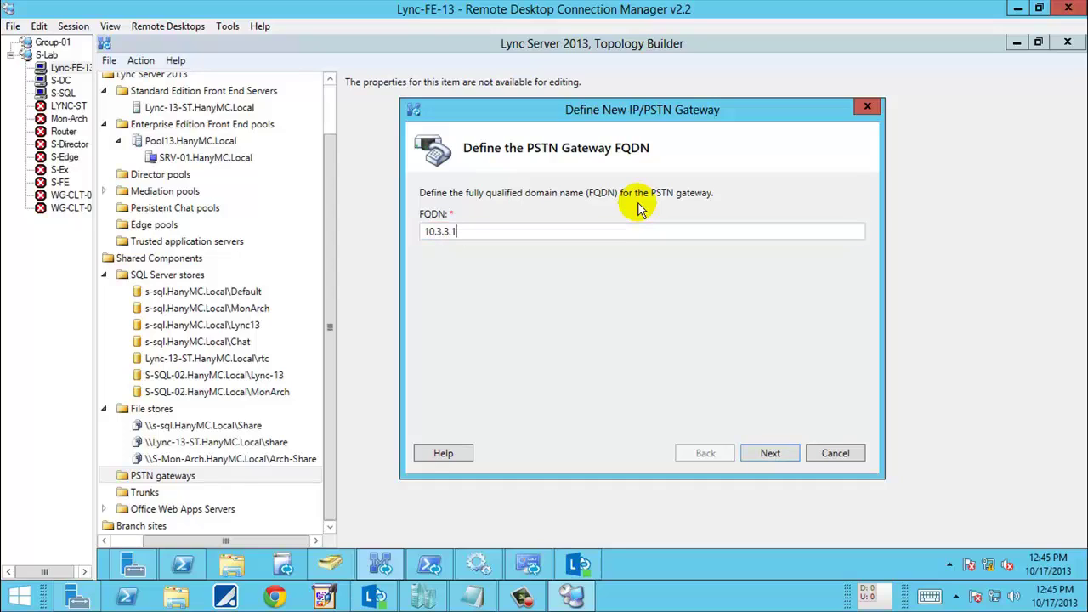
click(768, 455)
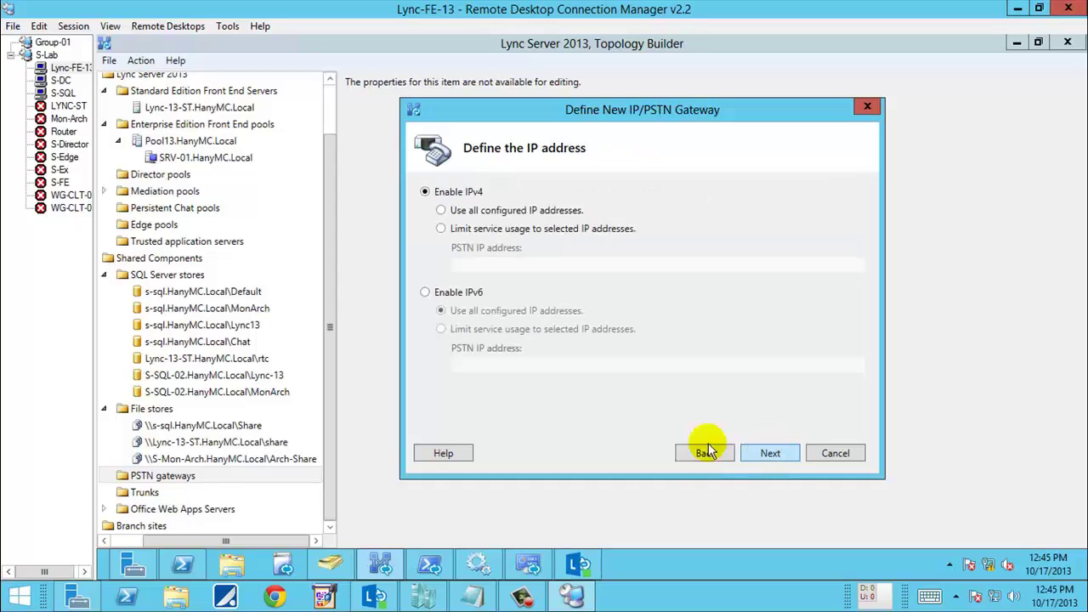
Have the gateway use all configured IPv4 addresses and continue to the root trunk definition
click(466, 213)
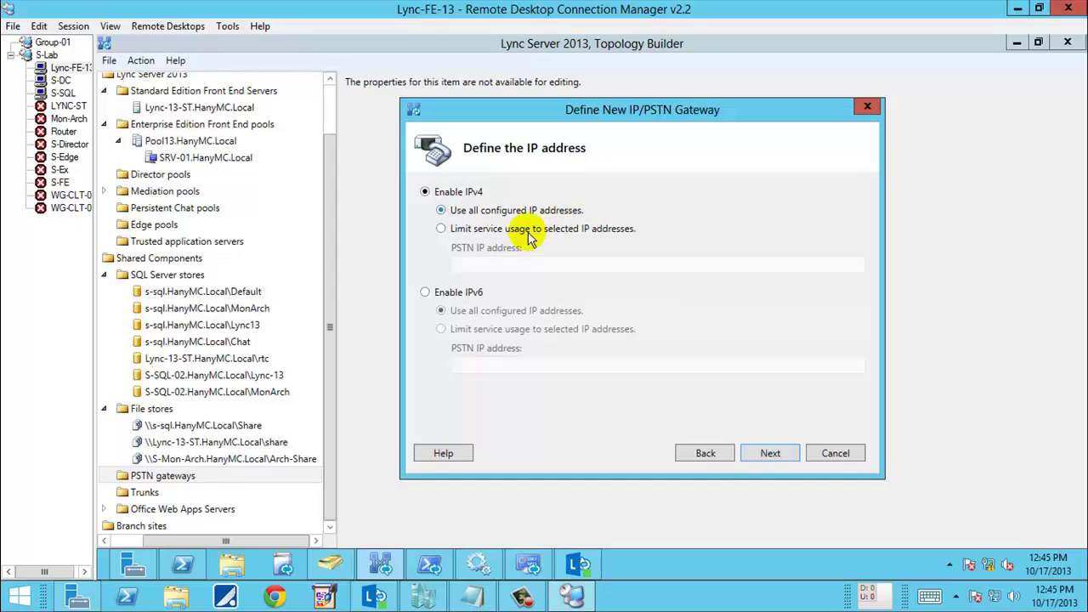
click(503, 229)
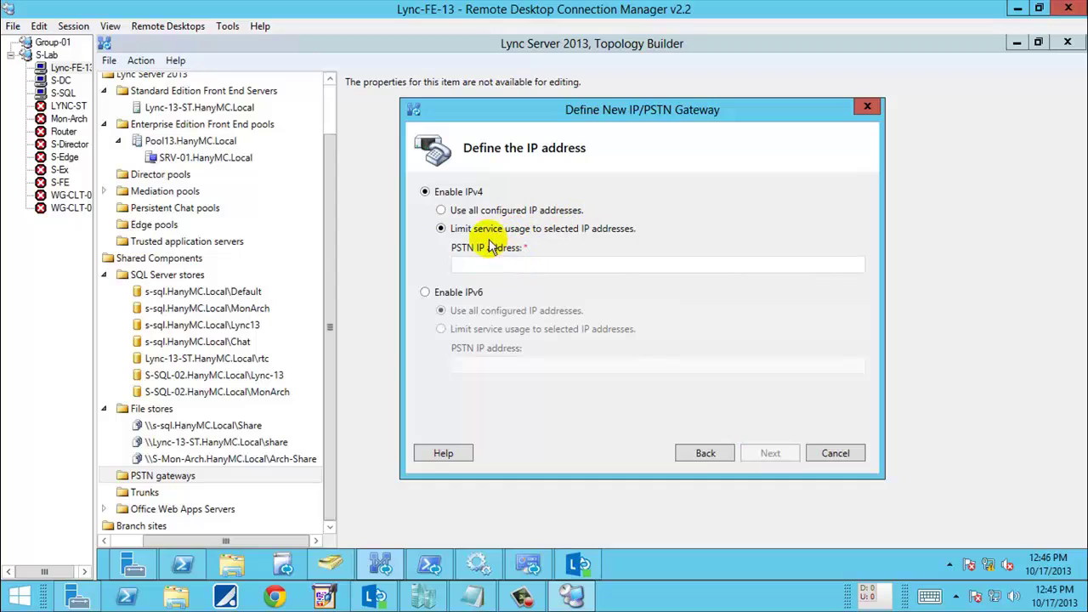
click(472, 212)
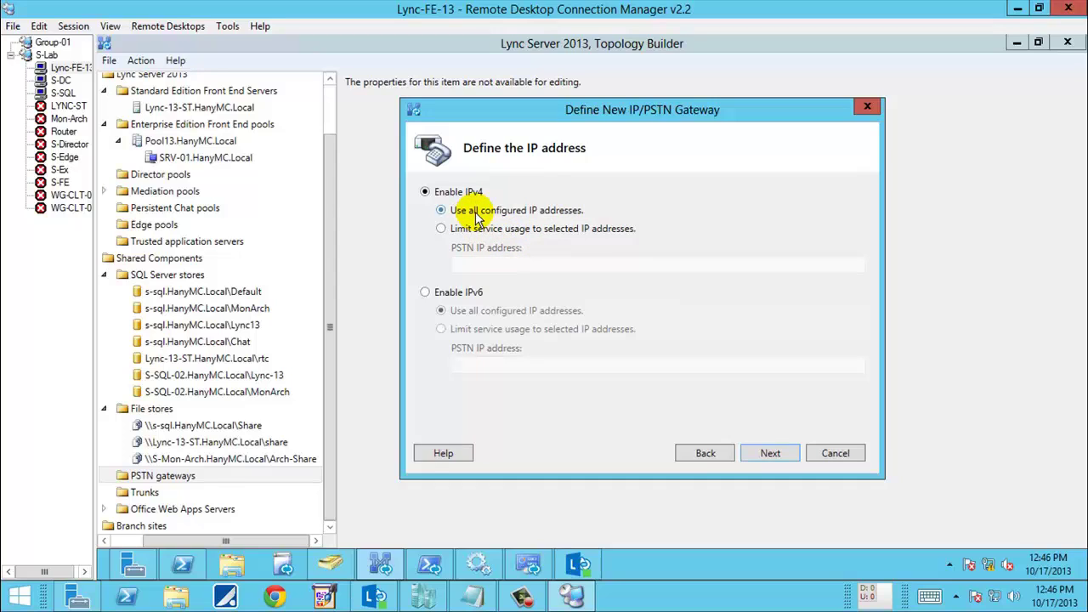
click(763, 455)
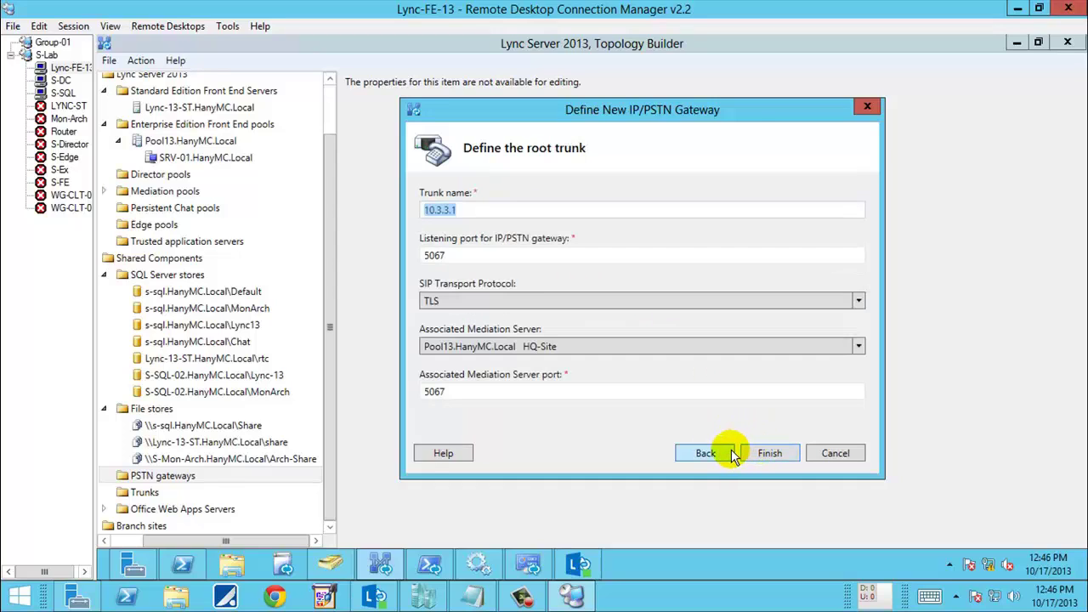
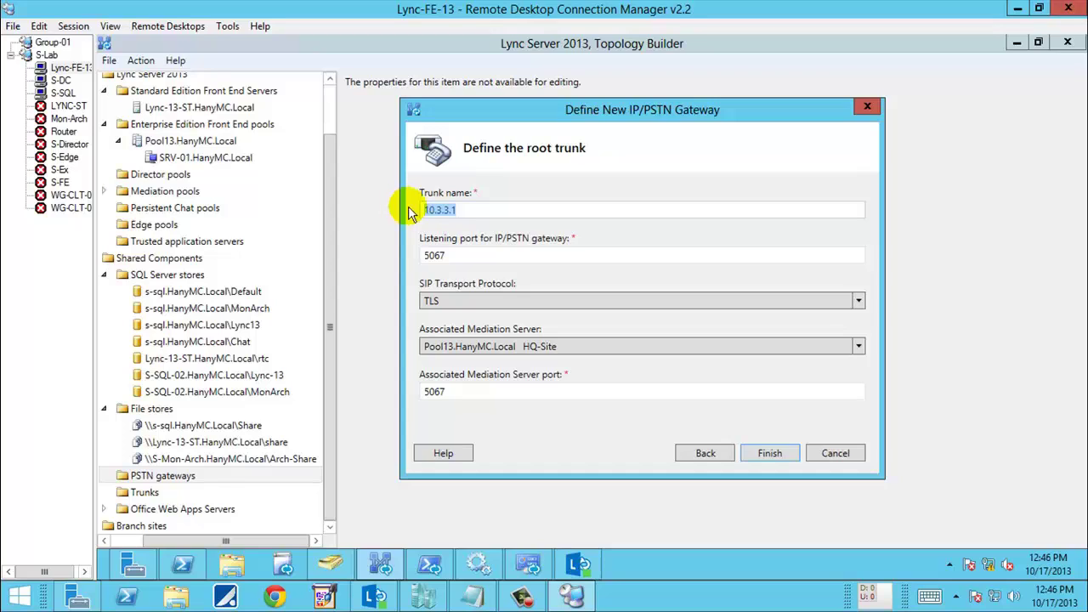
Try TCP as the root trunk's SIP transport protocol and switch it back to TLS
click(476, 305)
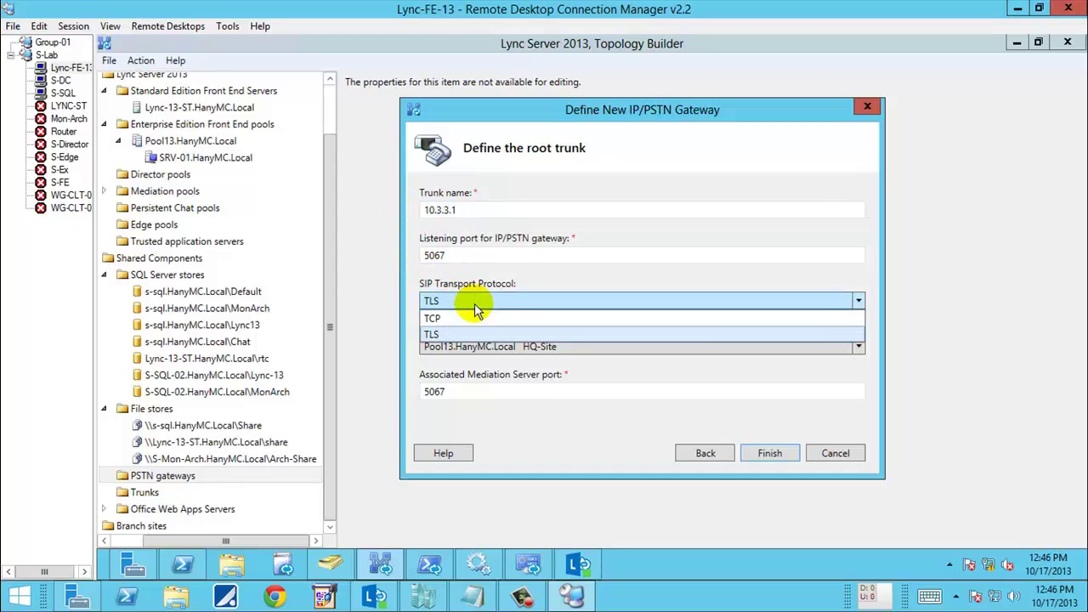
click(474, 318)
click(477, 304)
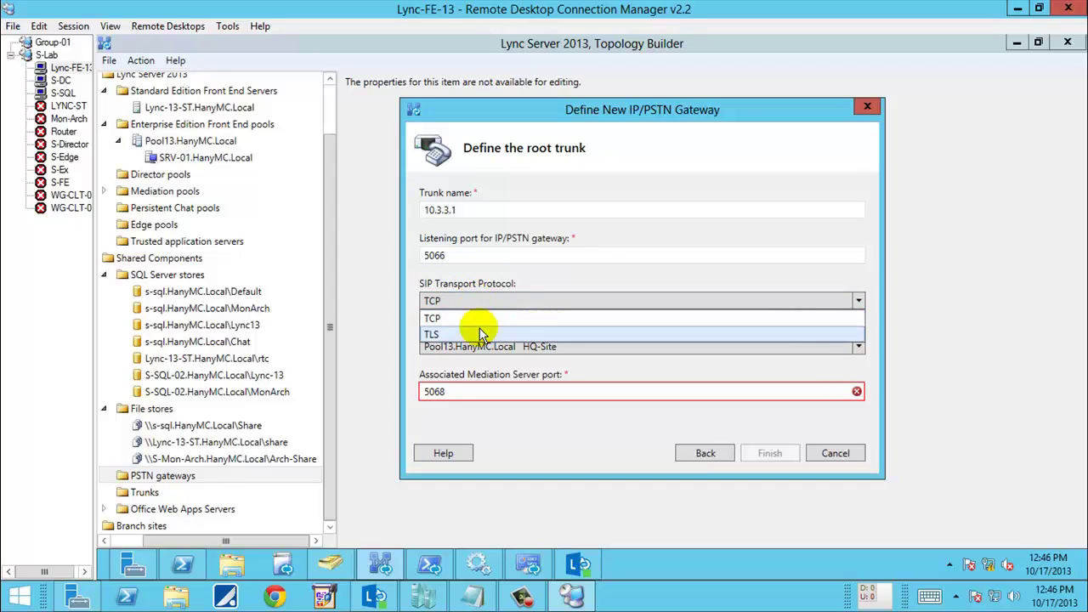
click(480, 330)
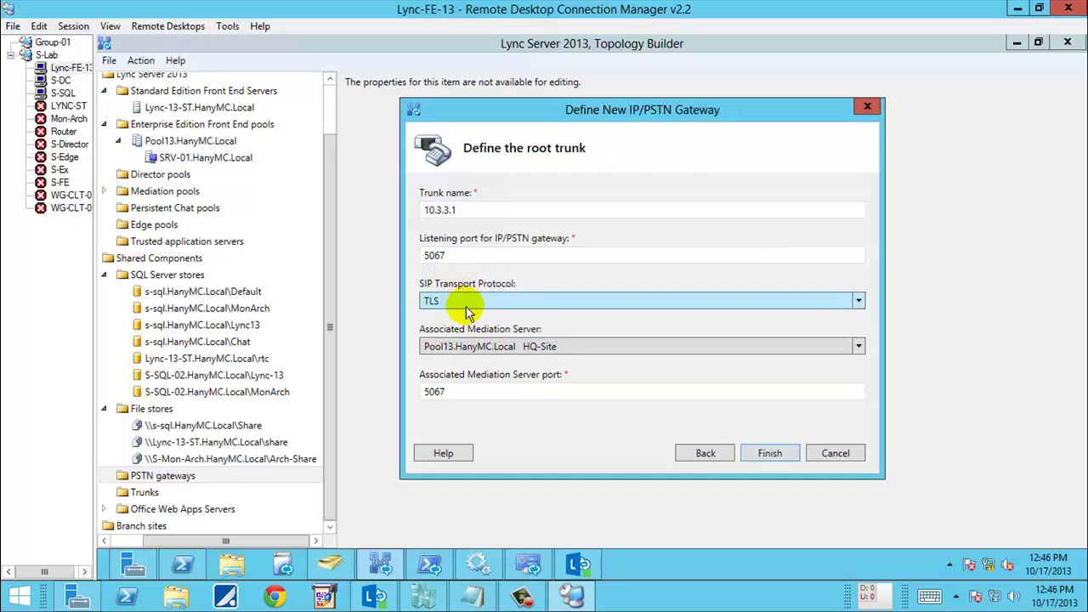
Switch the root trunk's SIP transport to TCP once more and return it to TLS with listening port 5067
click(466, 304)
click(464, 318)
click(453, 304)
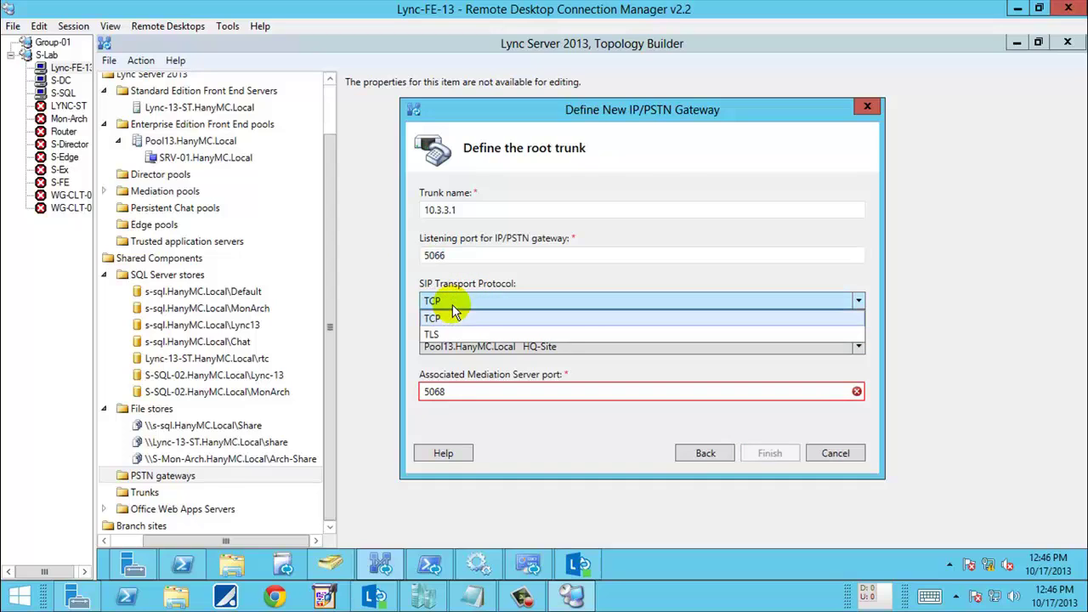
click(451, 334)
double_click(429, 258)
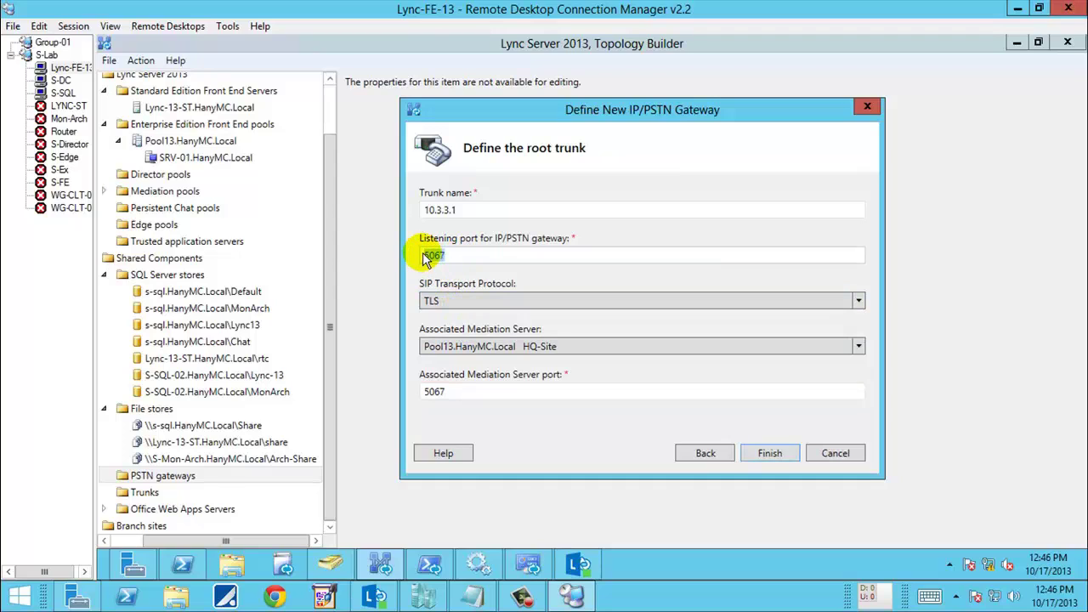
Associate root trunk 10.3.3.1 with the Mediation Server Pool13.HanyMC.Local in HQ-Site and finish defining the gateway
click(472, 348)
click(473, 352)
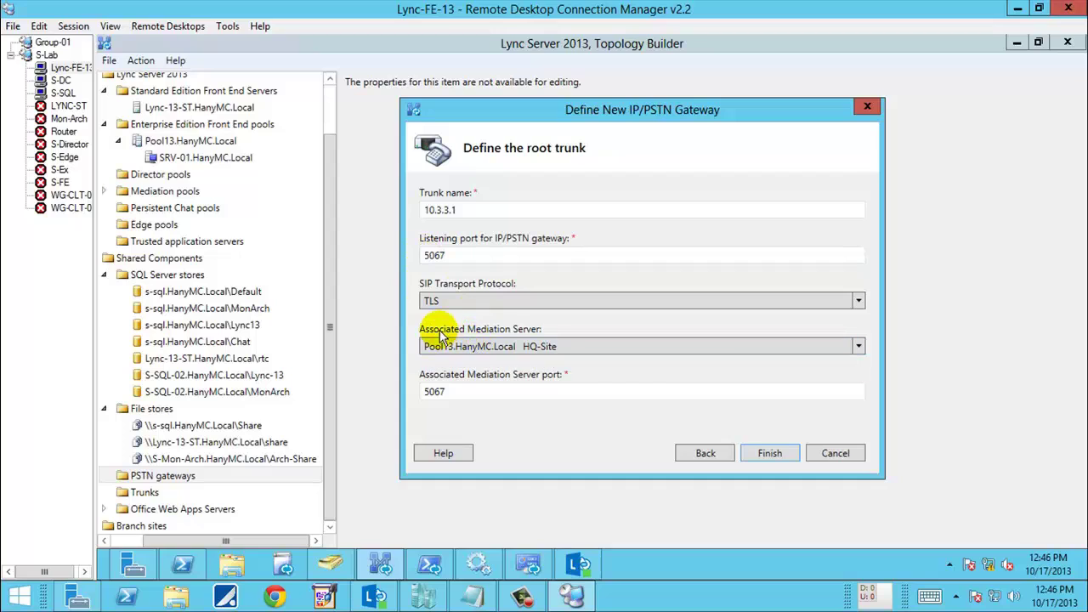
click(551, 351)
click(464, 213)
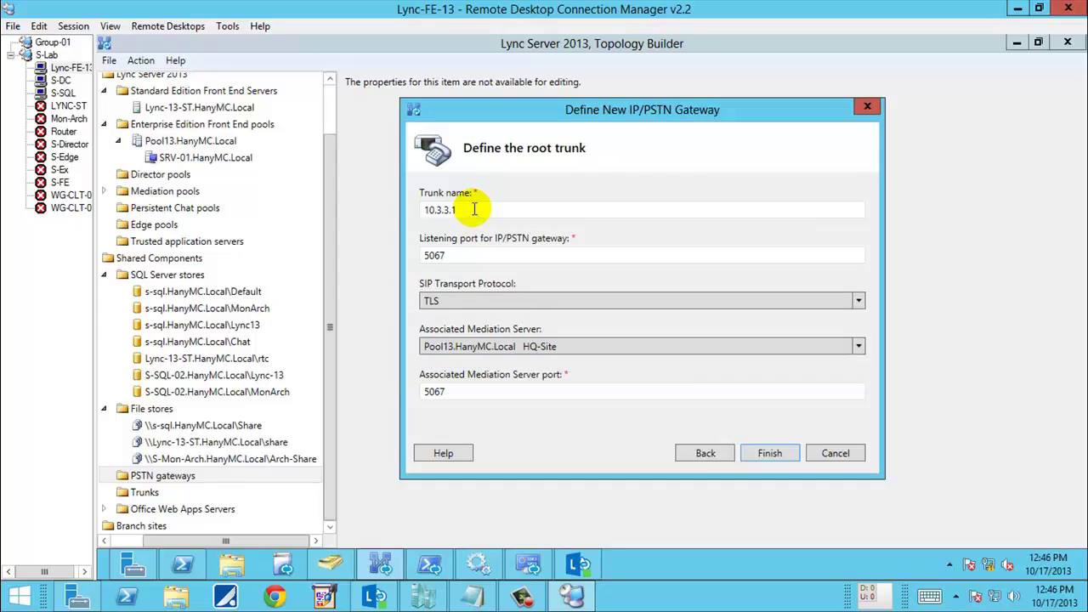
drag(463, 211, 430, 217)
click(501, 346)
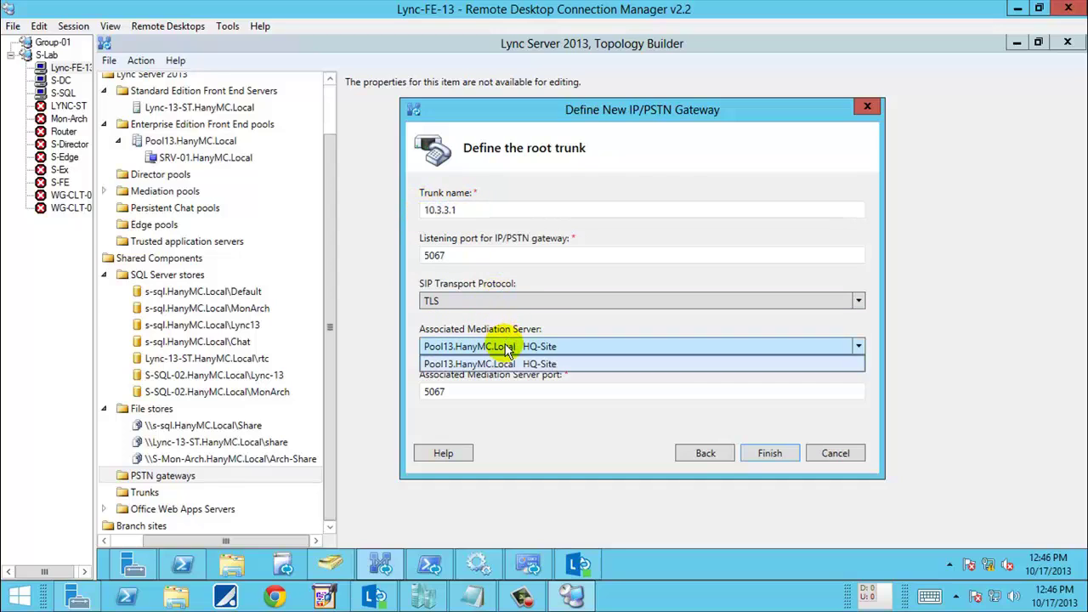
click(464, 367)
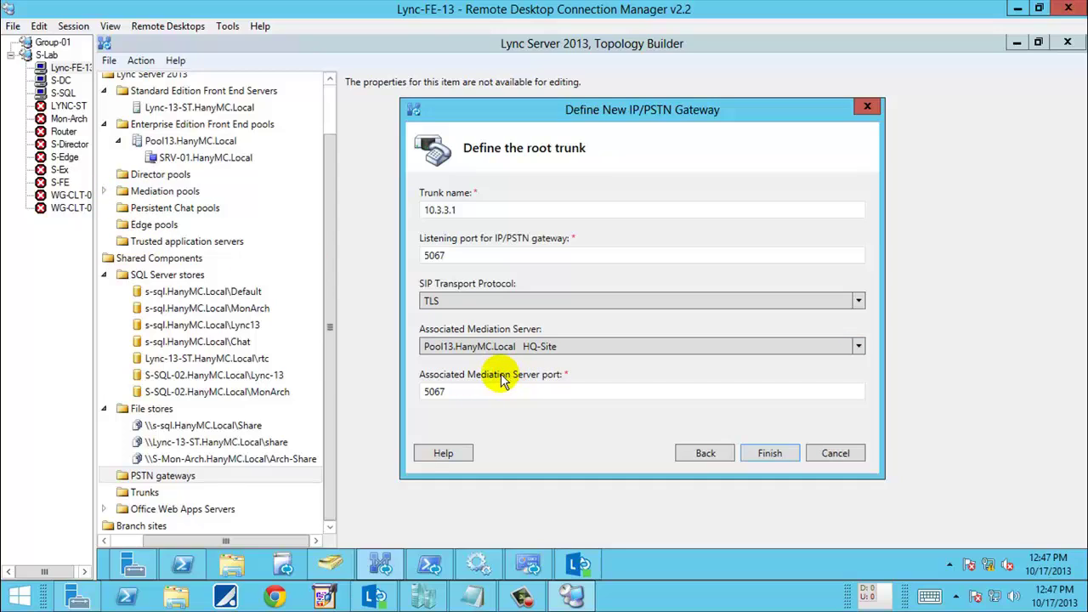
click(775, 454)
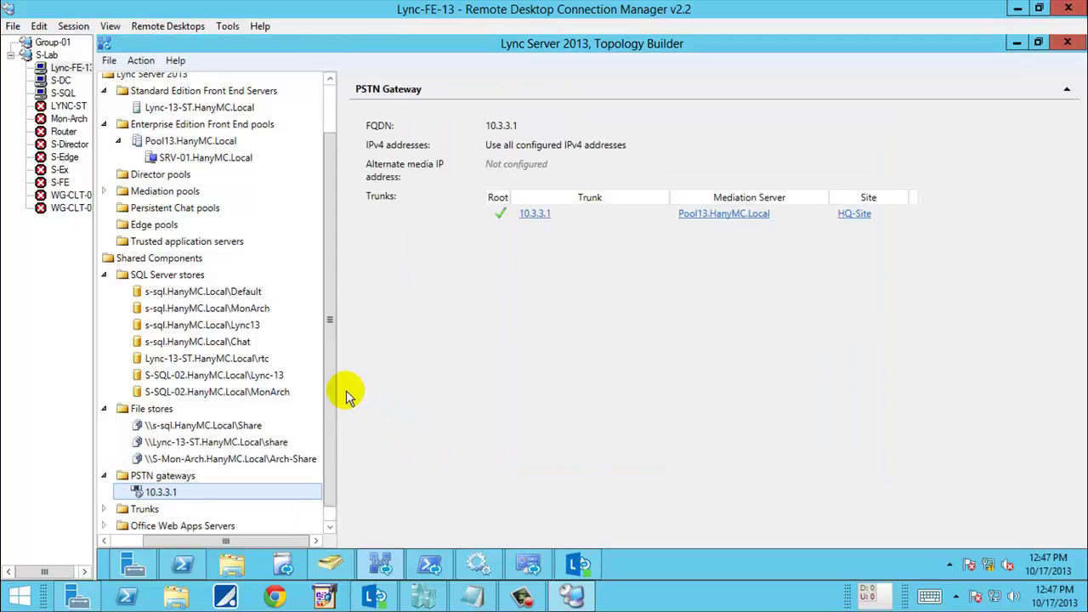
Examine the Lync Server 2013 mediation pool Pool13.HanyMC.Local, the PSTN gateway 10.3.3.1 and its trunk
click(103, 190)
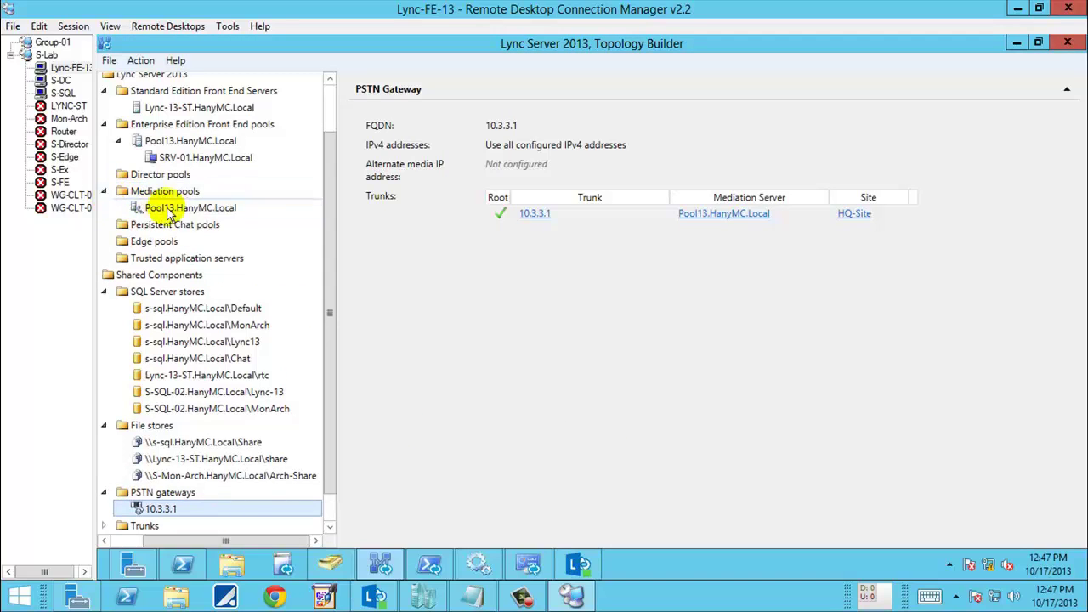
click(174, 211)
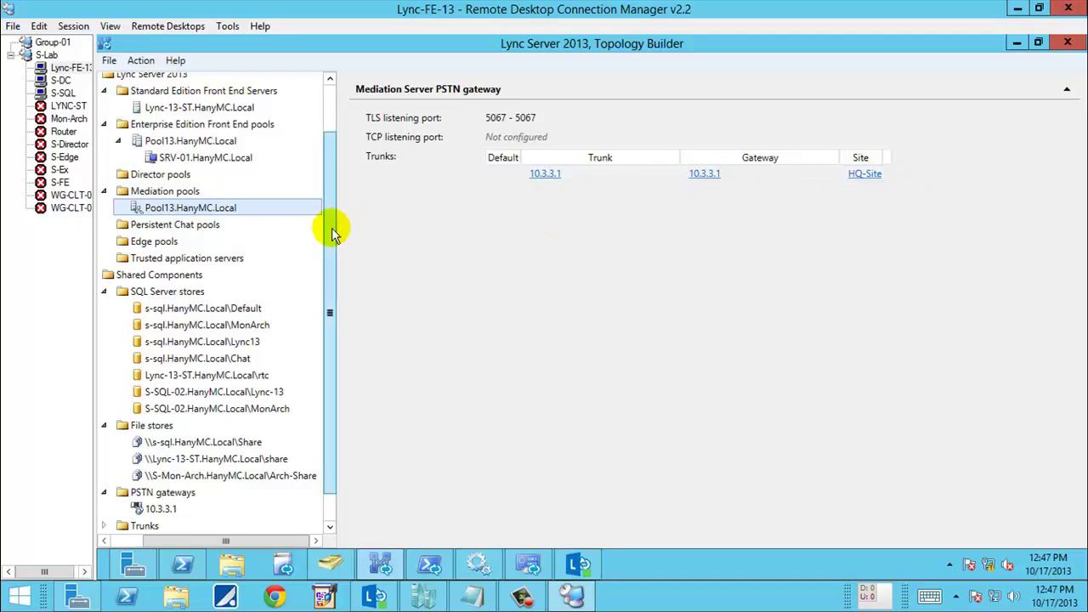
drag(331, 231, 336, 266)
click(160, 477)
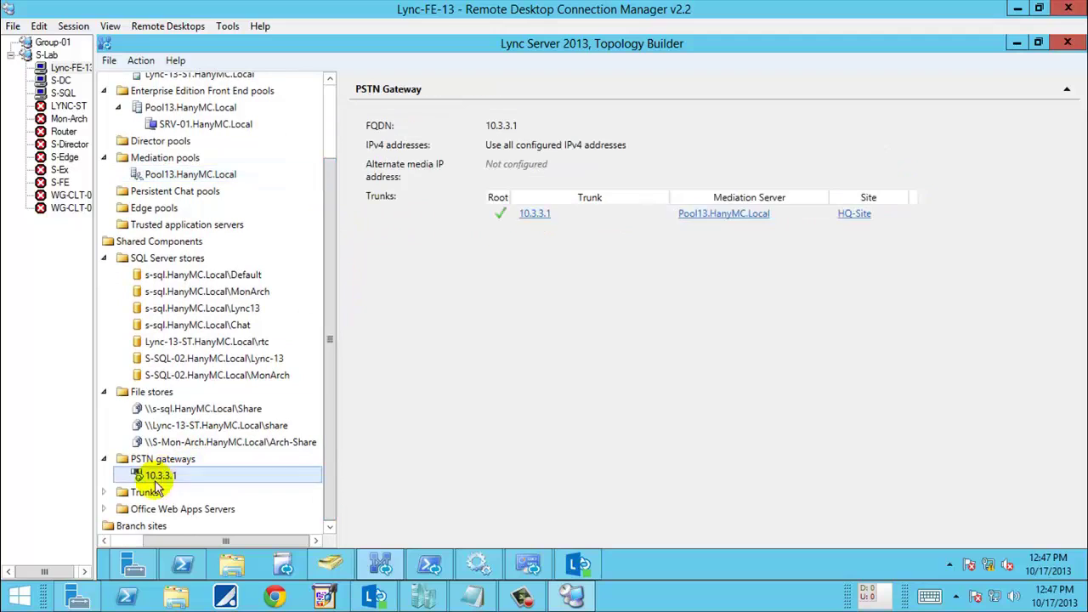
click(104, 492)
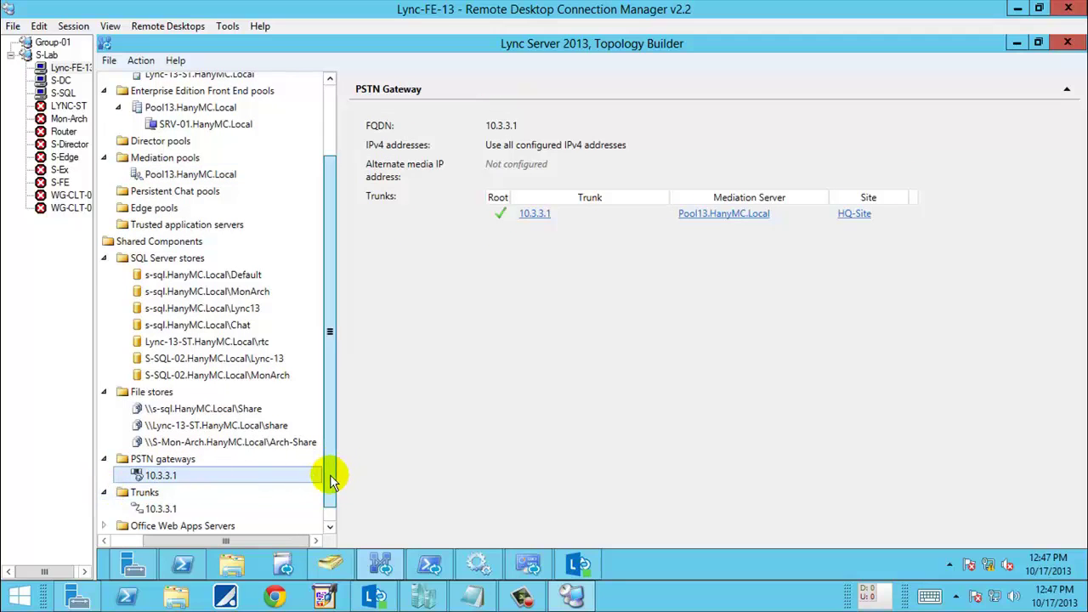
scroll(328, 469, down, 1)
click(160, 493)
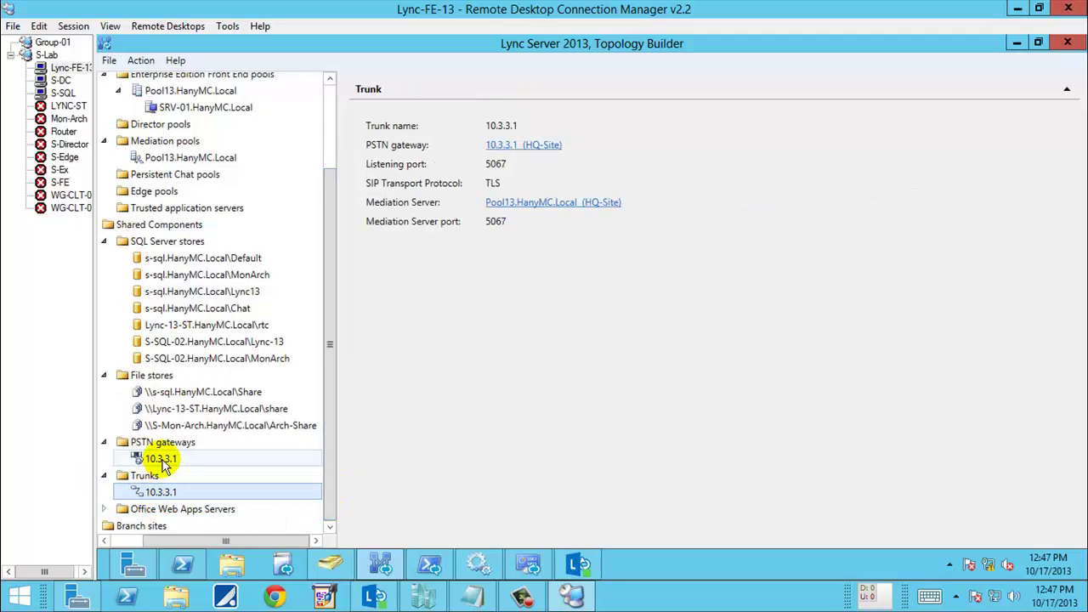
Open the properties of the Lync Server 2010 Enterprise Edition Front End pool Pool.HanyMC.Local for editing
drag(328, 437, 331, 353)
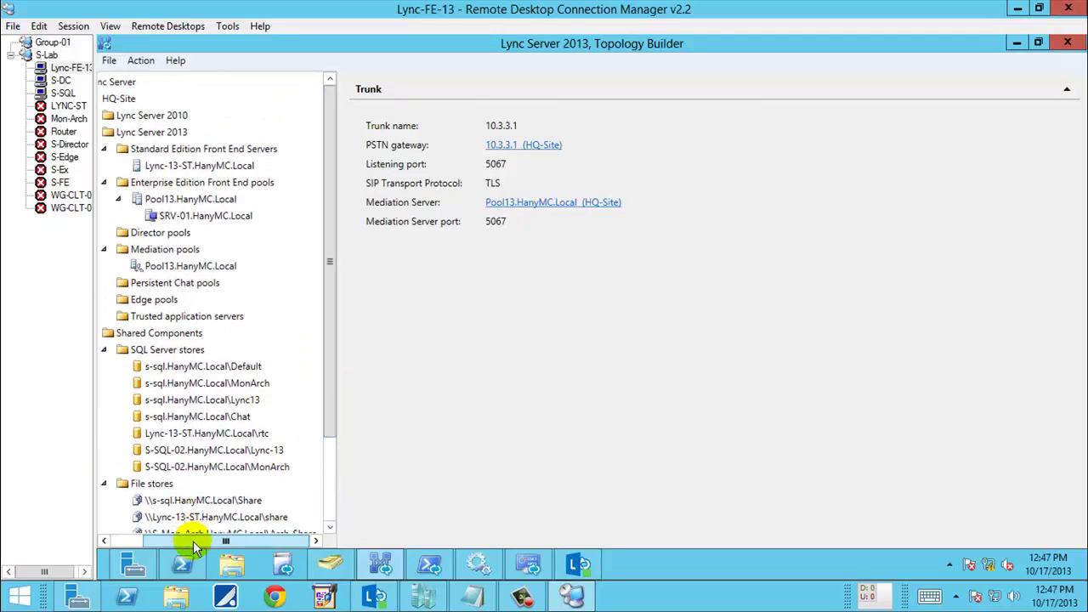
click(114, 116)
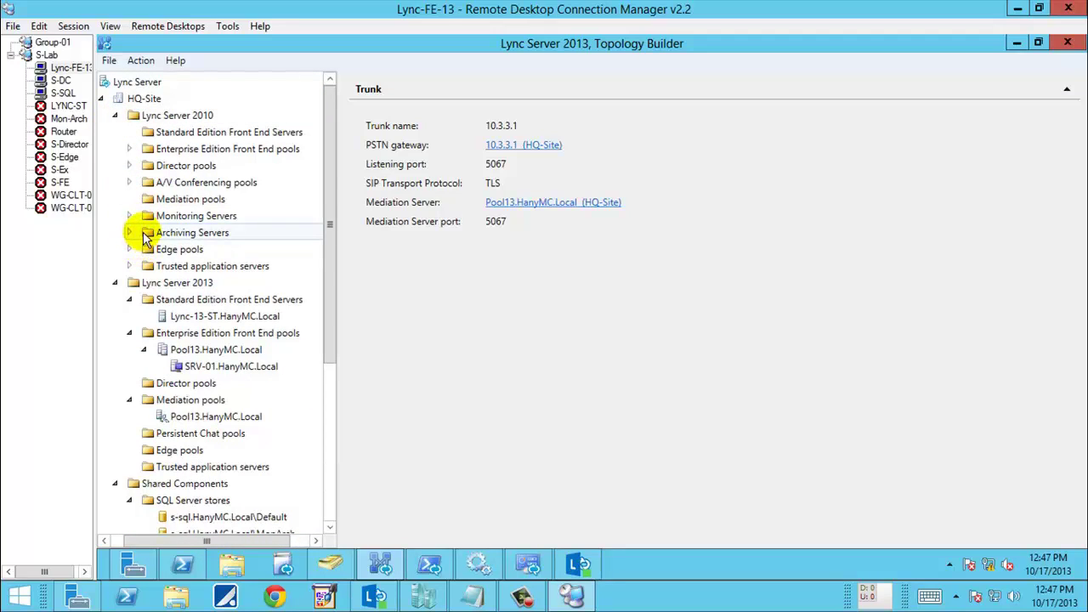
click(150, 204)
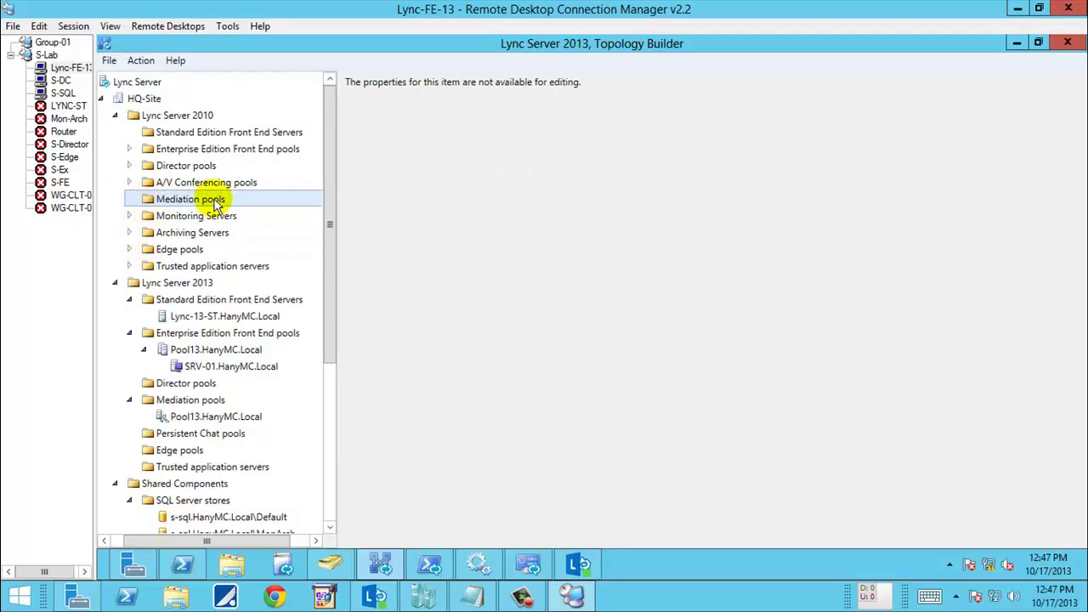
click(129, 149)
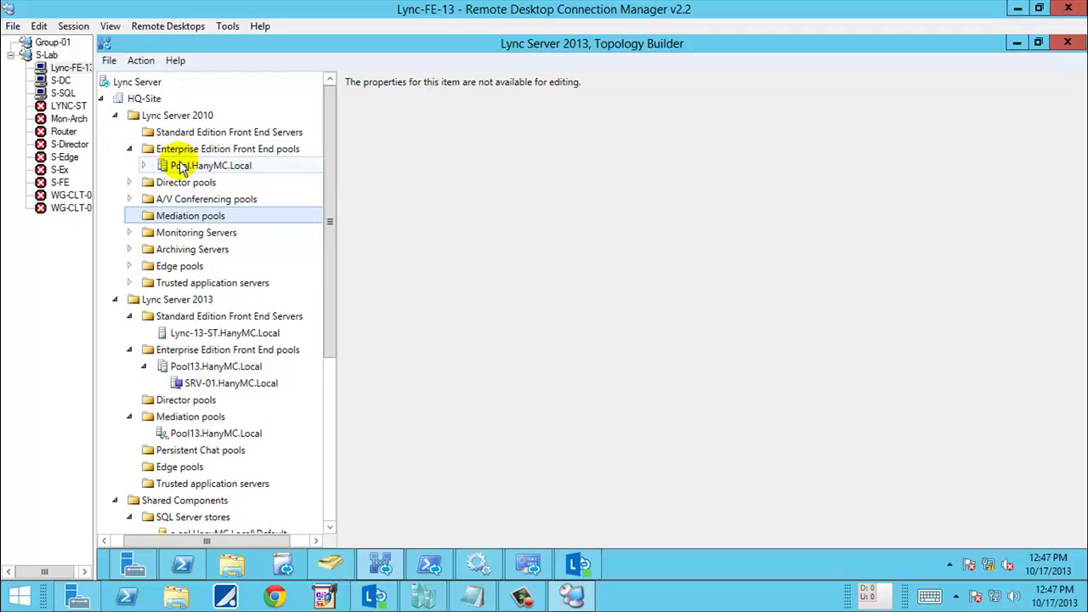
click(152, 167)
click(144, 166)
right_click(175, 167)
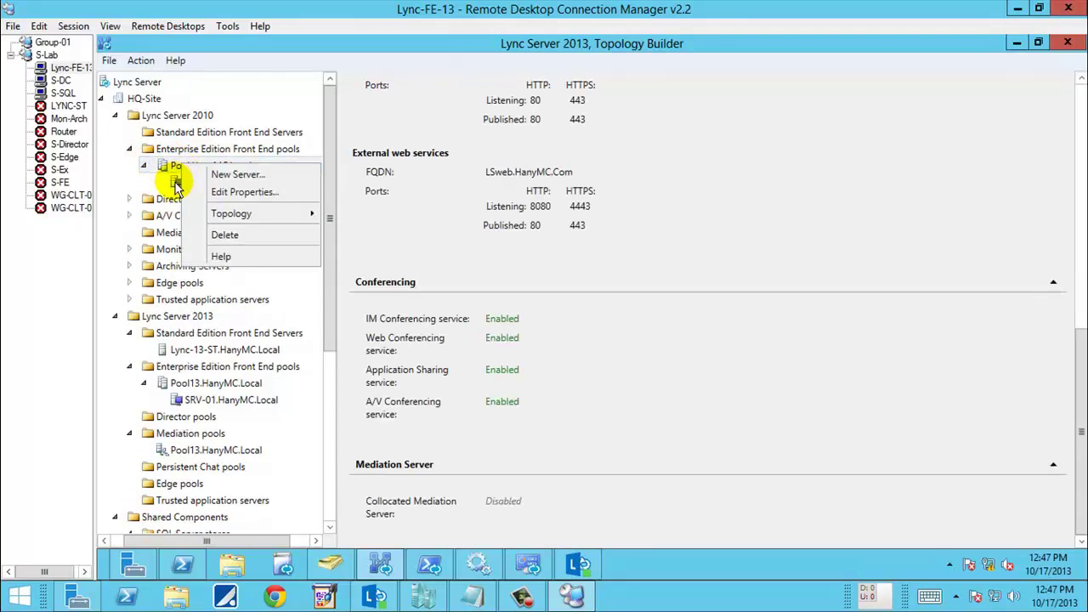
click(206, 184)
right_click(210, 182)
click(196, 167)
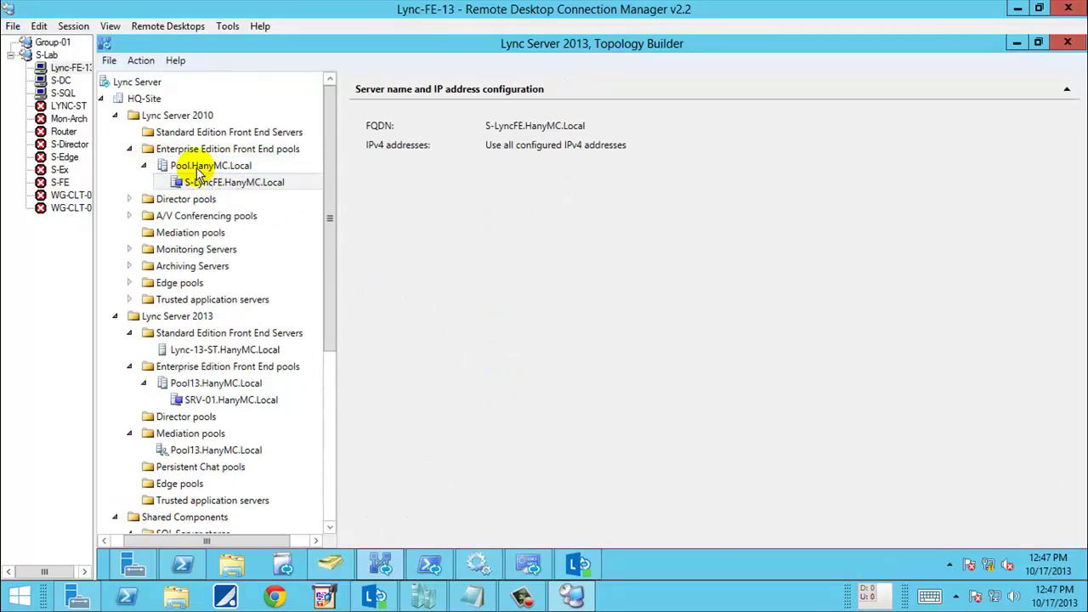
click(195, 166)
right_click(214, 168)
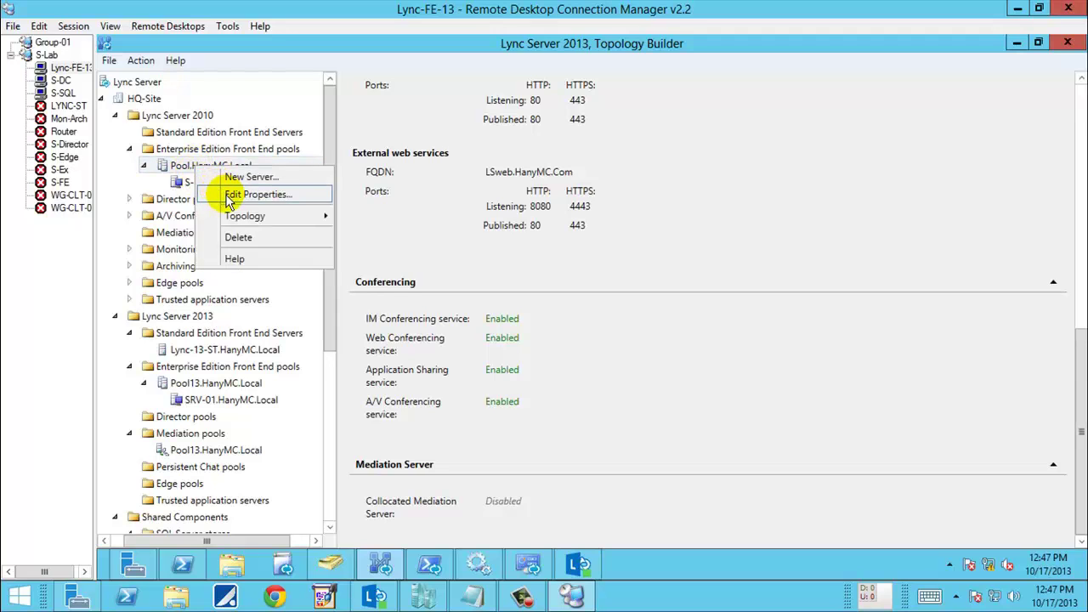
click(660, 195)
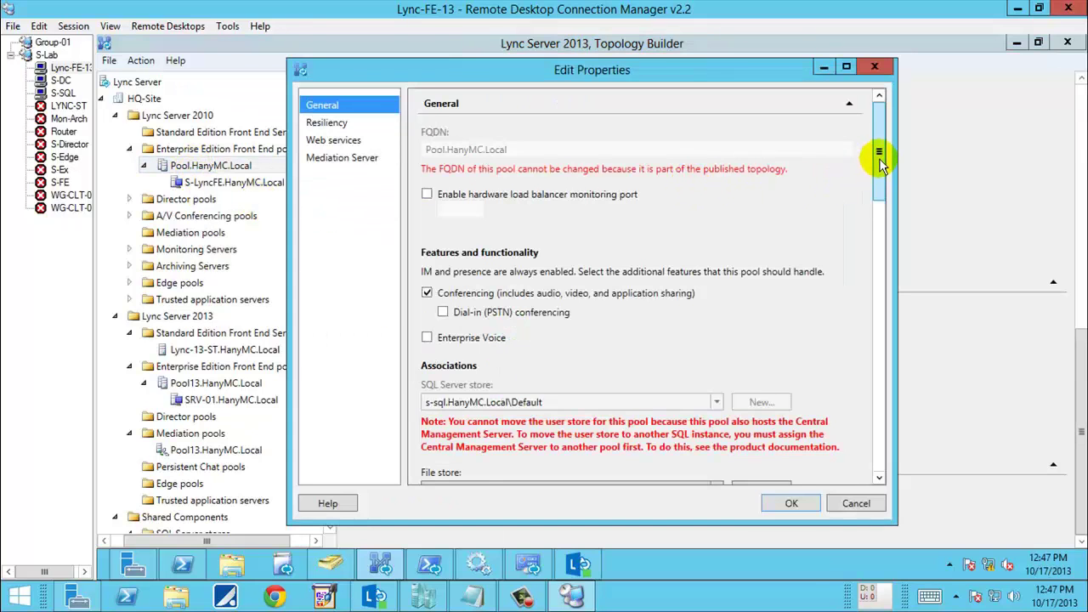
Enable dial-in (PSTN) conferencing and Enterprise Voice for Pool.HanyMC.Local
drag(880, 115, 880, 183)
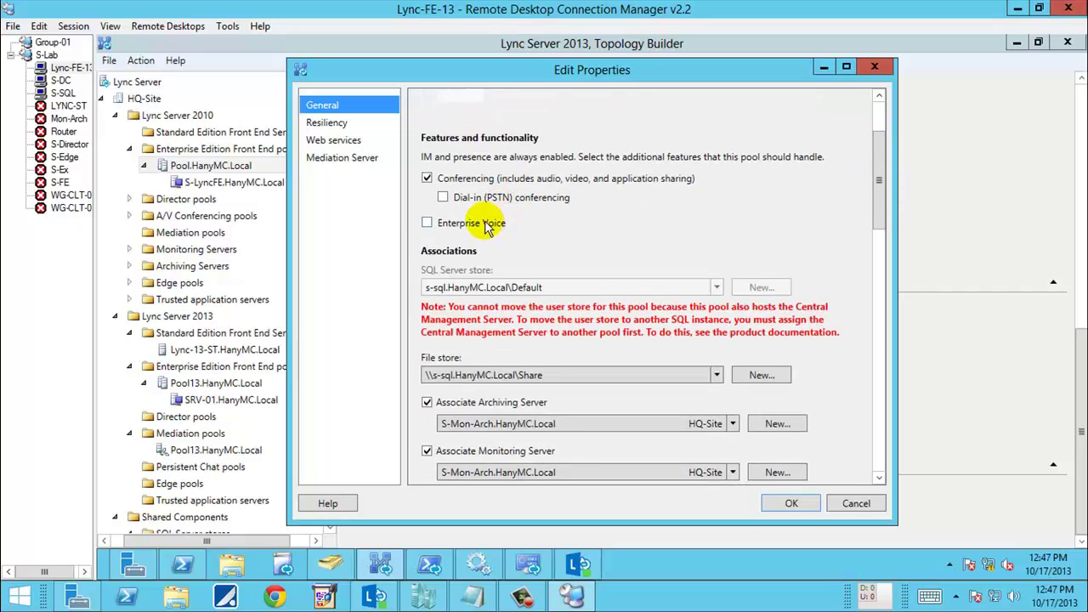
click(467, 198)
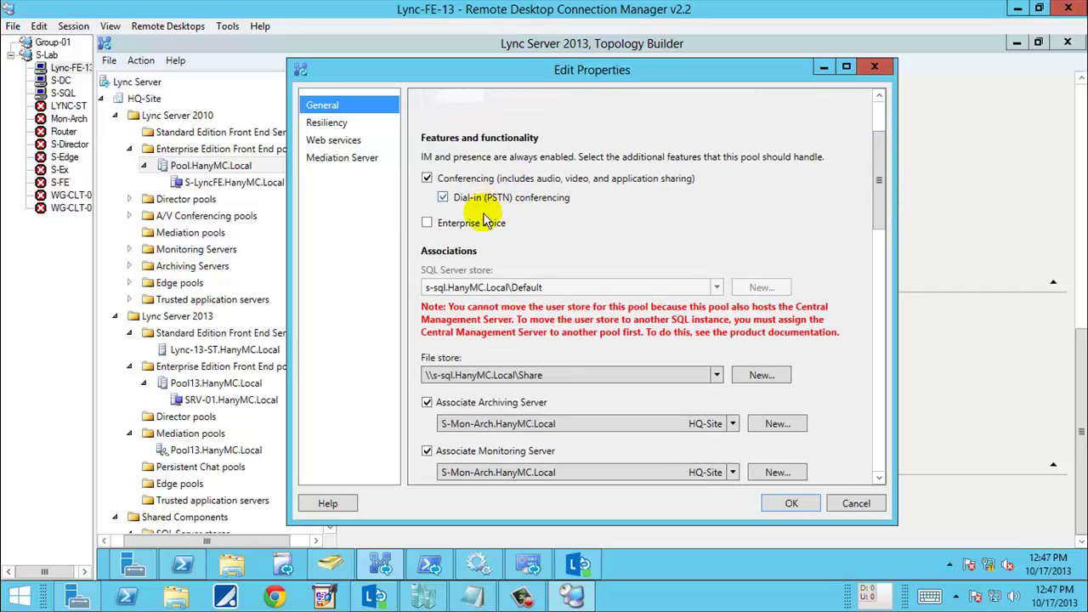
click(491, 222)
Enable the collocated Mediation Server on Pool.HanyMC.Local with TCP port 5068 and save the pool's properties
drag(881, 179, 879, 428)
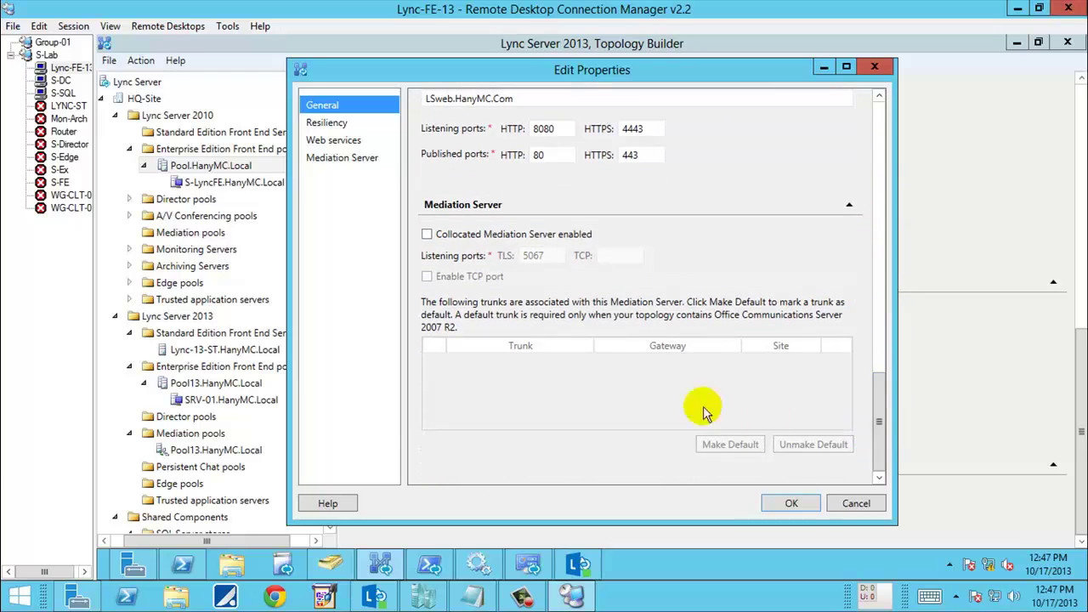
click(426, 234)
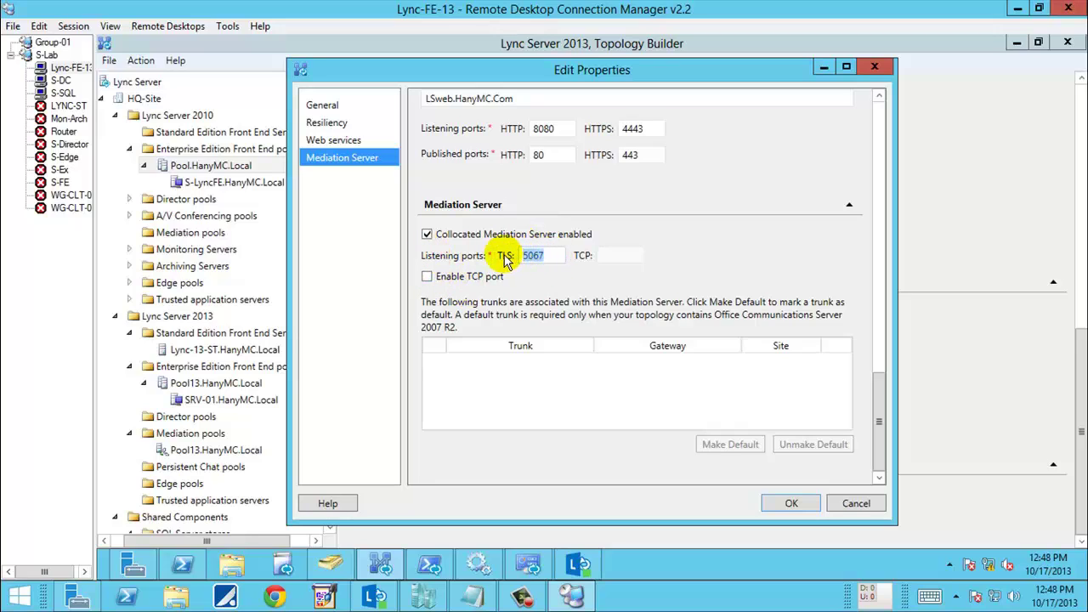
click(449, 281)
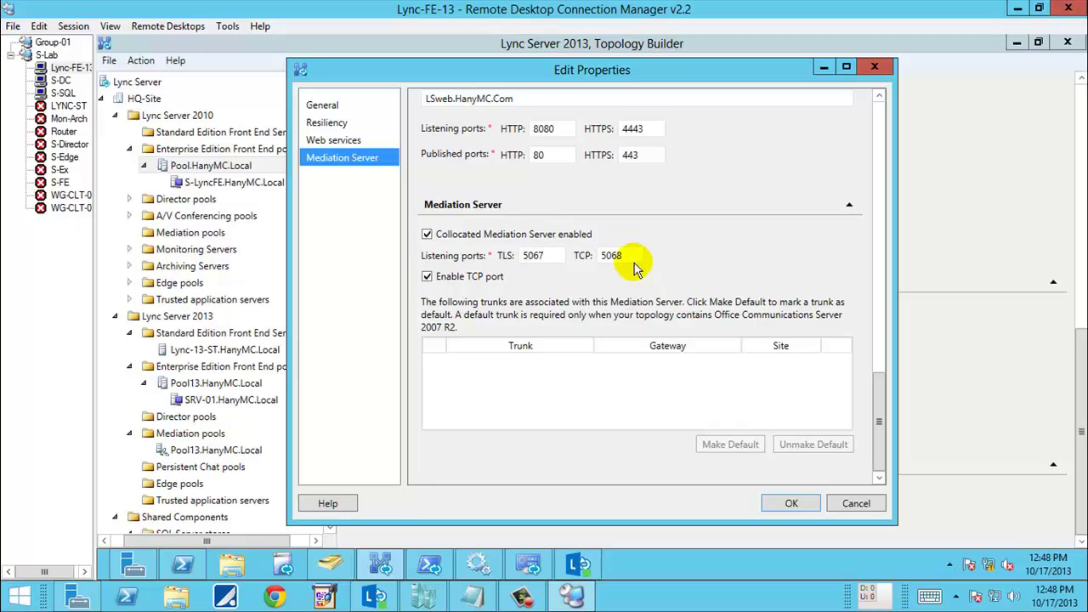
drag(629, 257, 587, 255)
click(477, 278)
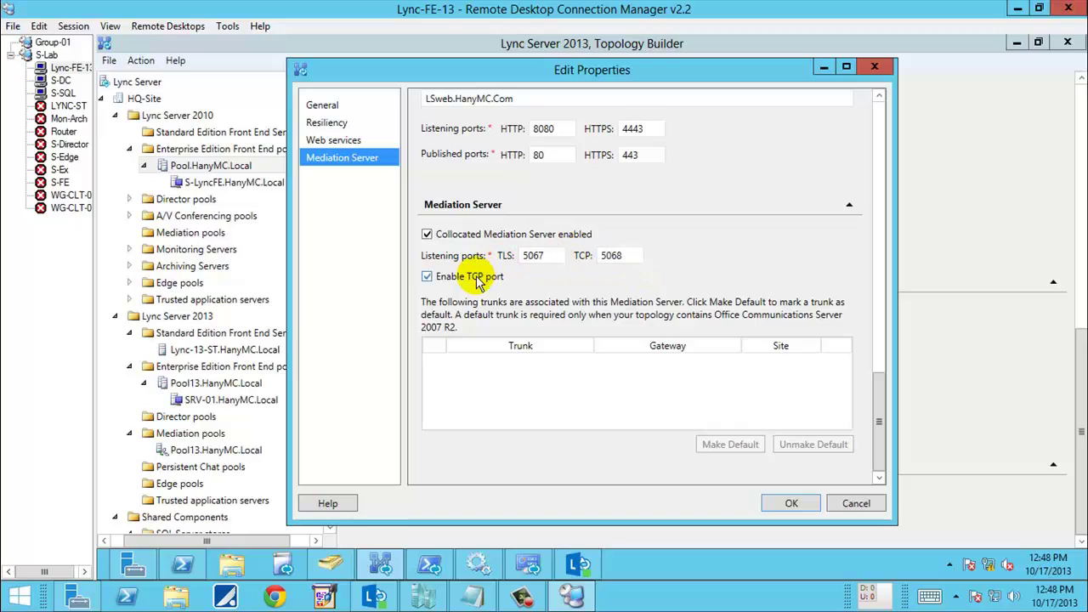
click(477, 278)
click(477, 278)
click(477, 278)
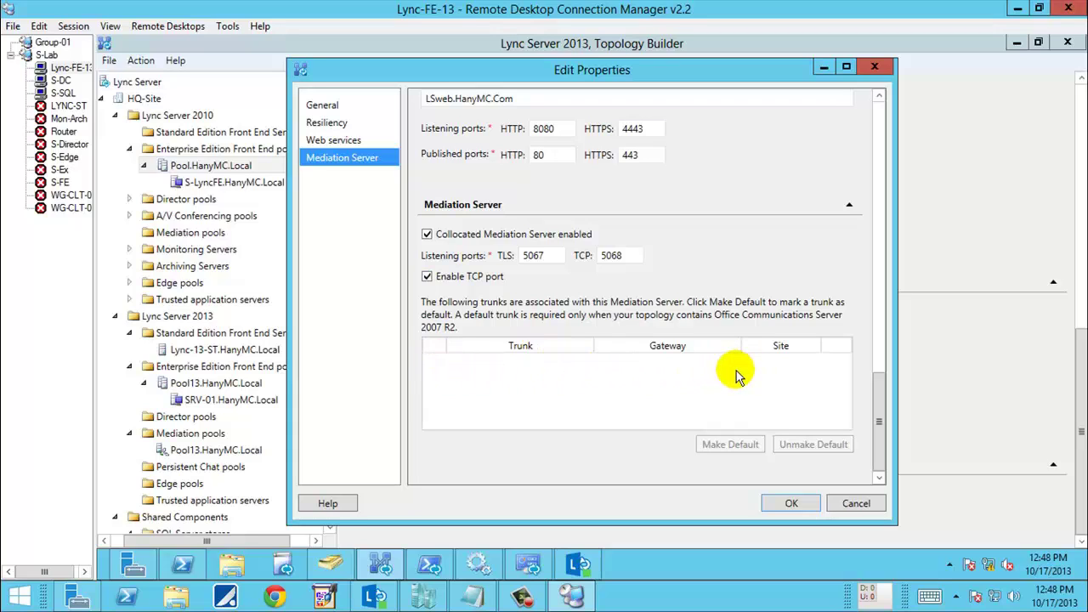
click(790, 504)
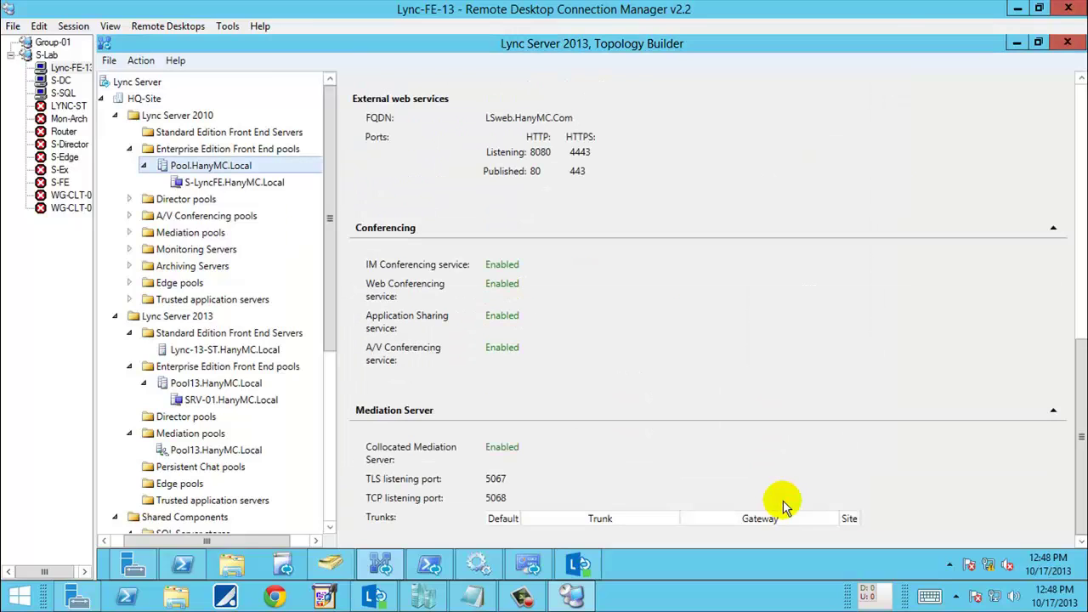
Examine the front end server S-LyncFE.HanyMC.Local and the Lync Server 2010 mediation pool Pool.HanyMC.Local
click(219, 185)
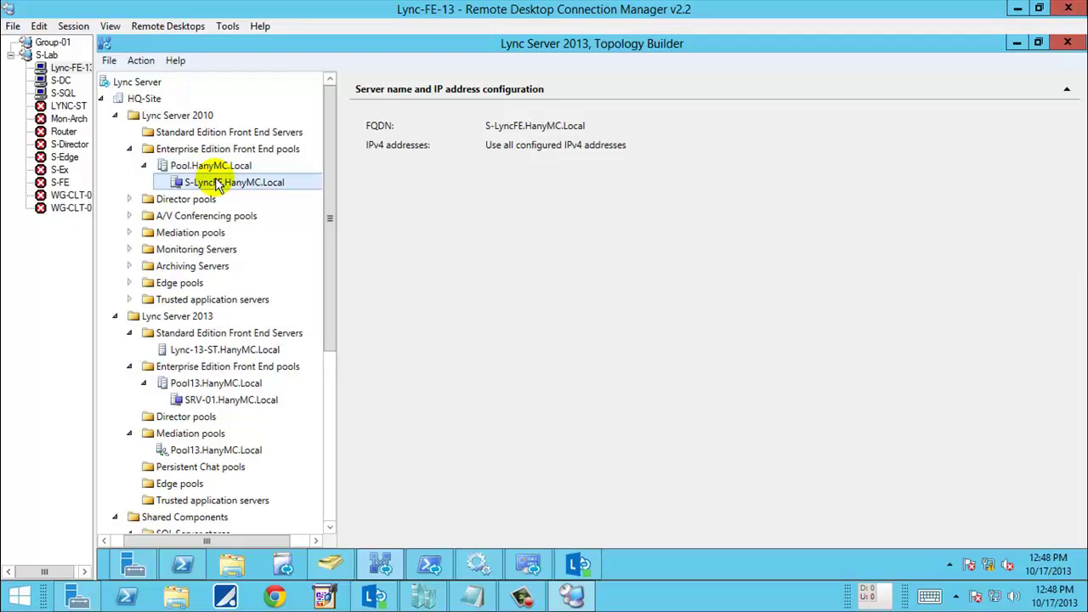
click(183, 233)
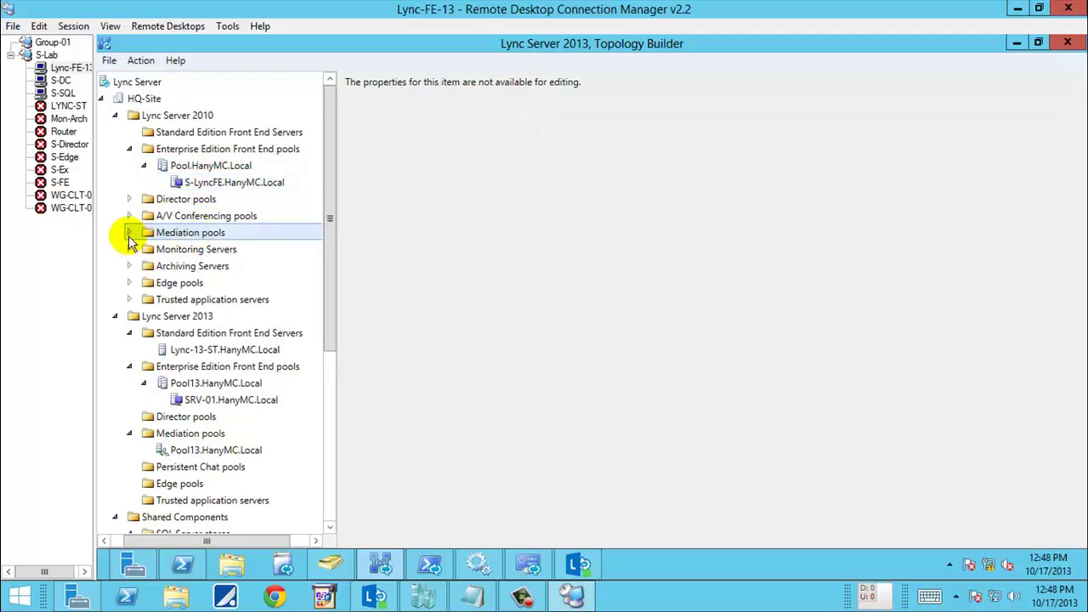
click(128, 233)
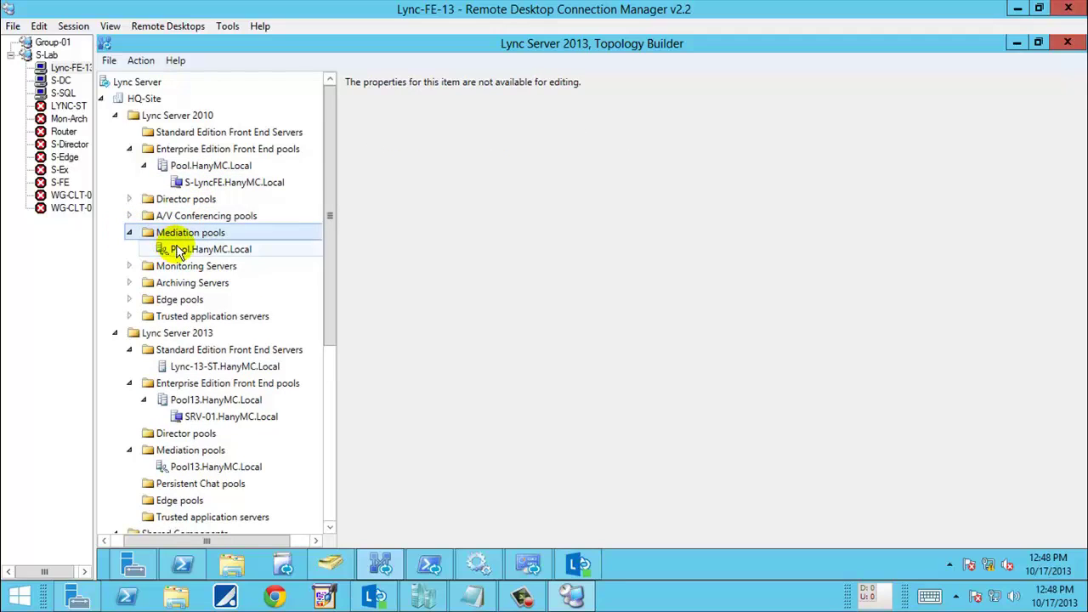
click(182, 251)
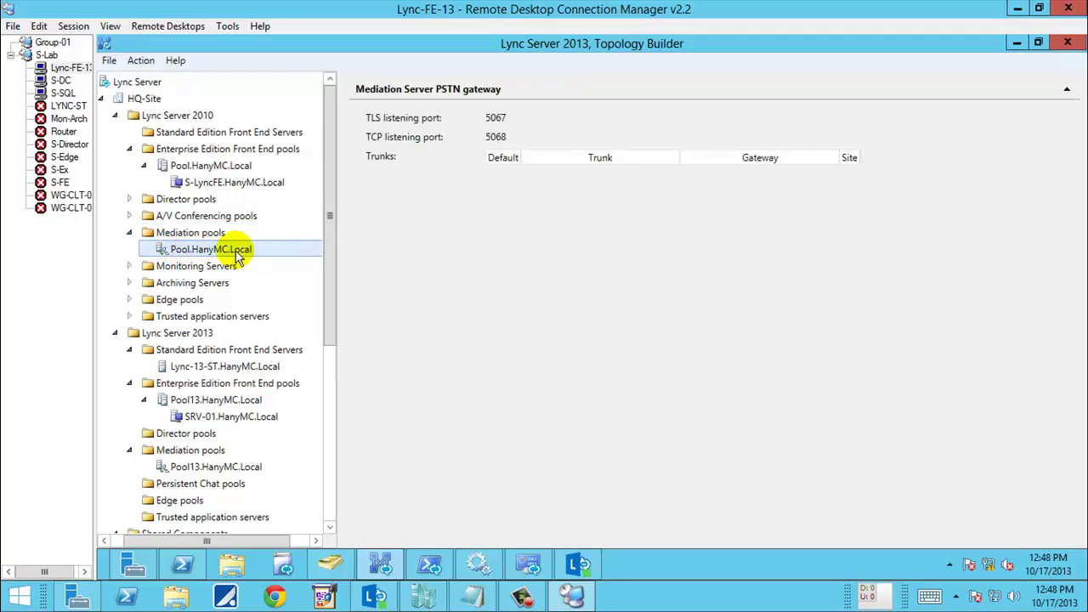
Change the associated Mediation Server of trunk 10.3.3.1 to Pool.HanyMC.Local in HQ-Site and save the trunk's properties
drag(327, 246, 330, 491)
click(204, 495)
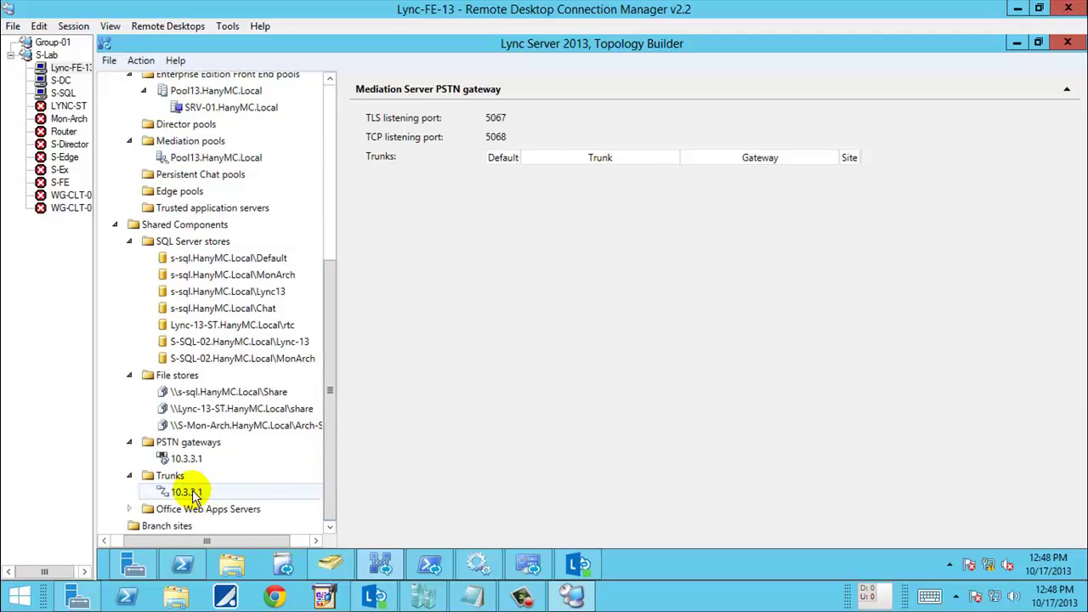
right_click(184, 493)
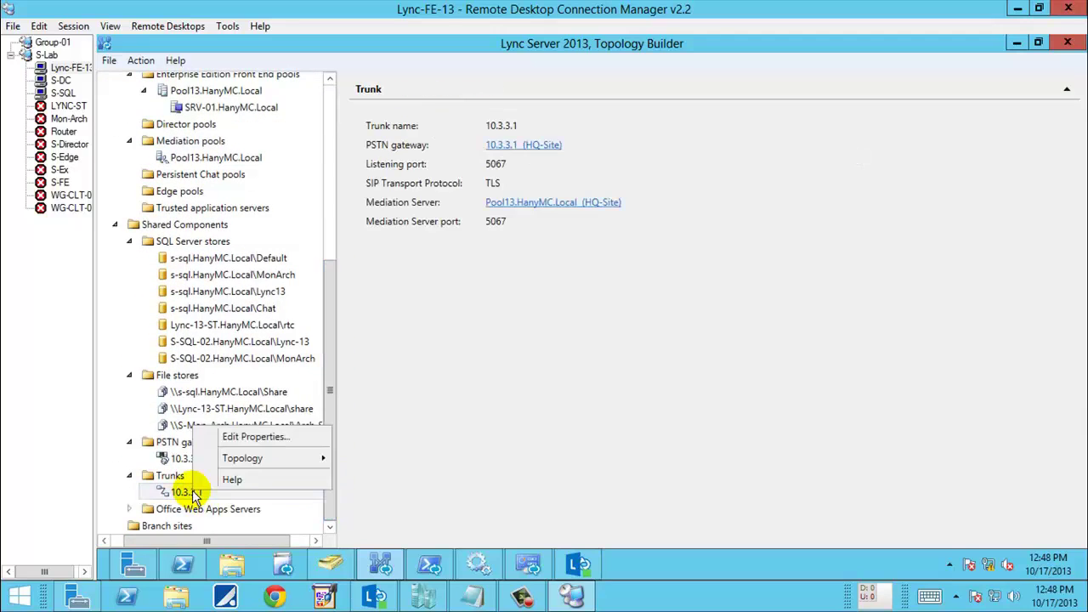
click(252, 435)
click(555, 361)
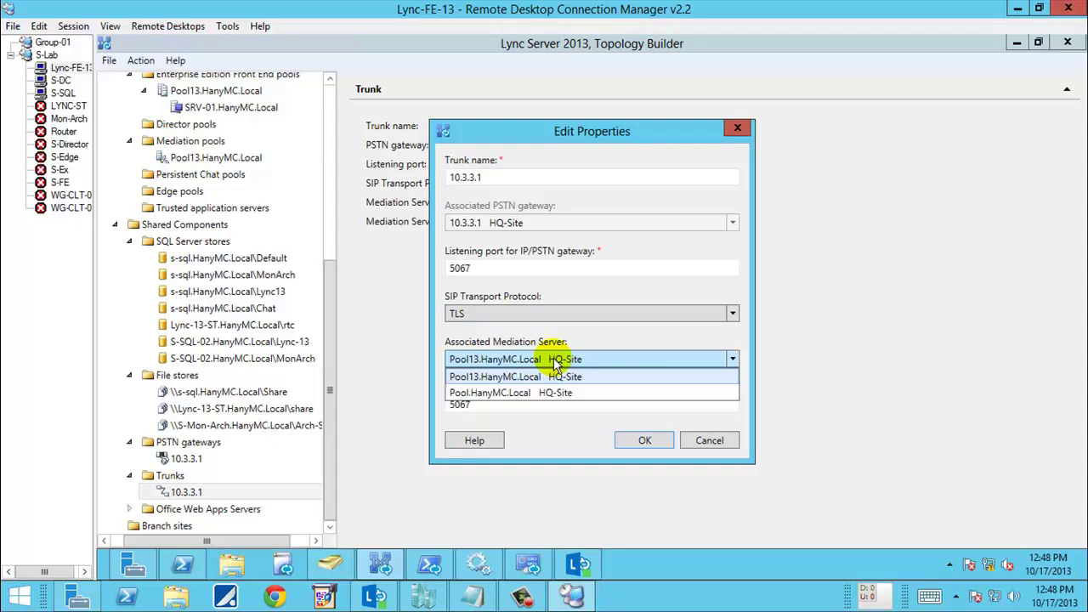
click(486, 392)
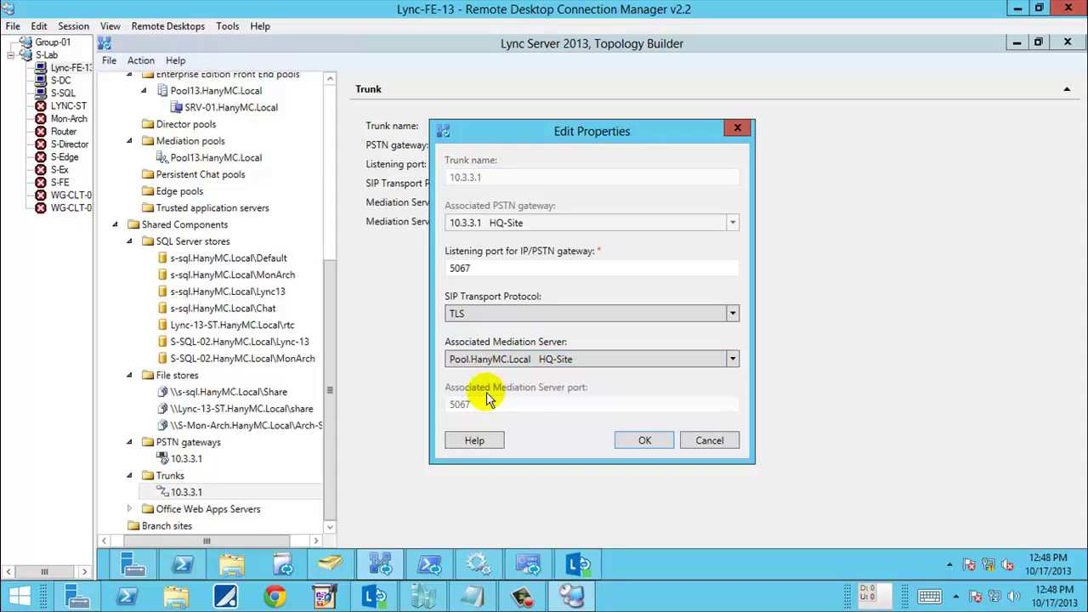
click(503, 363)
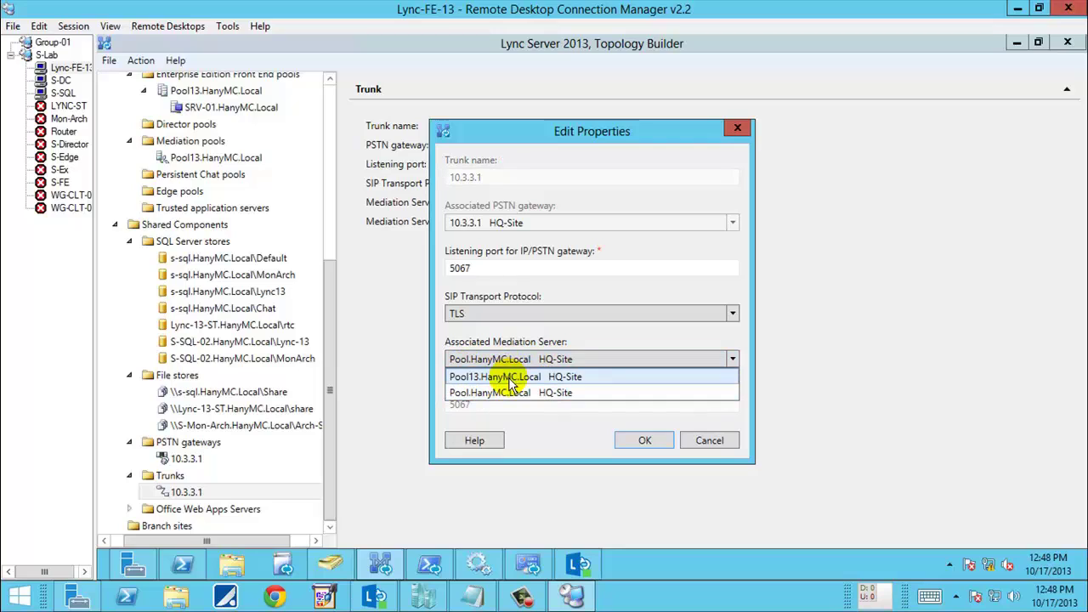
click(510, 377)
click(502, 360)
click(487, 392)
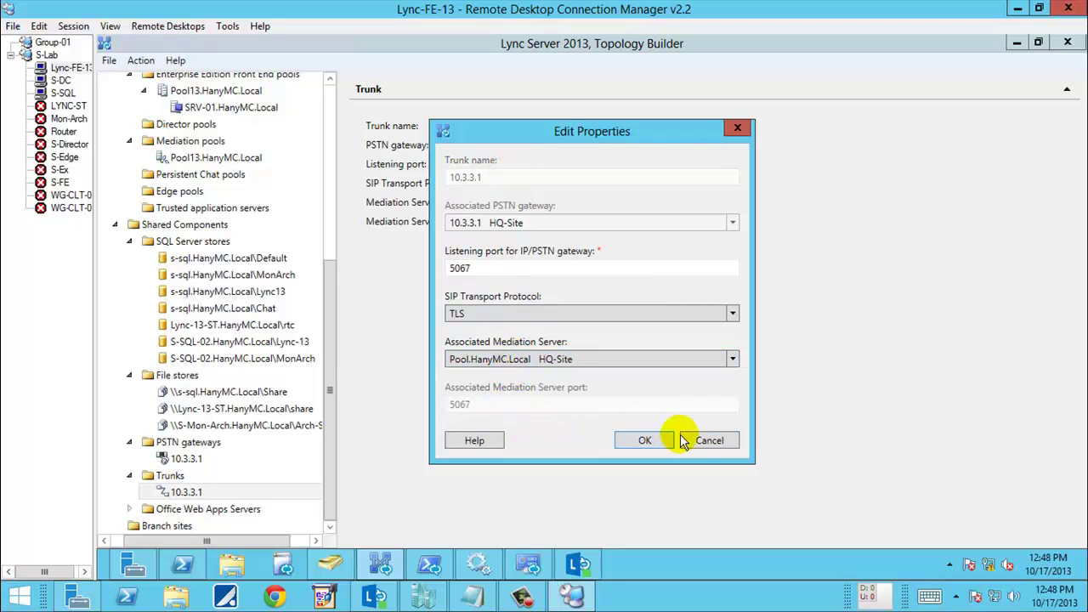
click(651, 436)
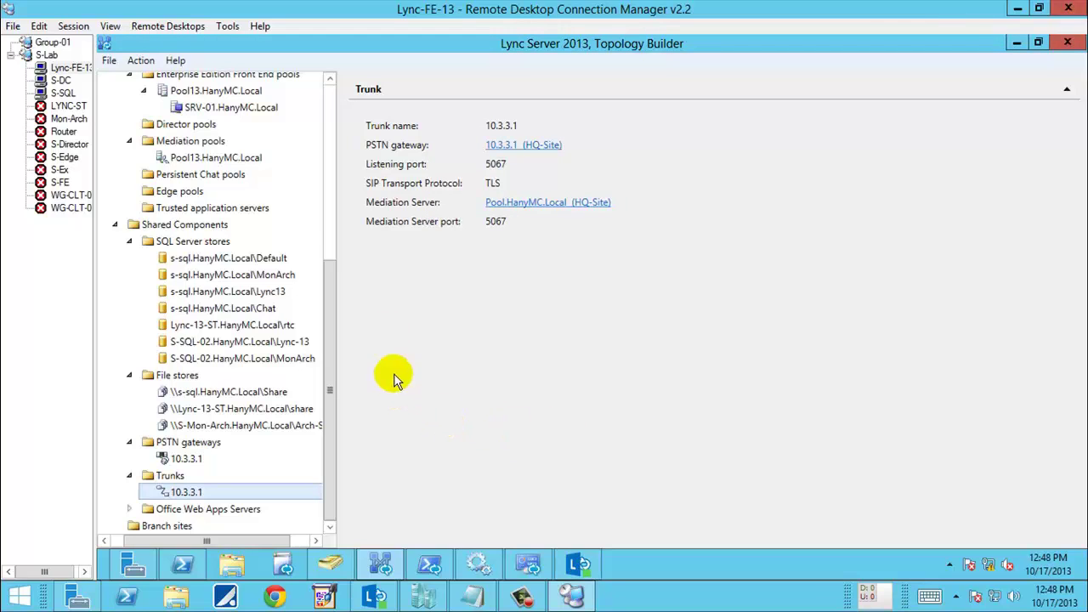
Examine the front end server S-LyncFE.HanyMC.Local and the trunks listed for the Lync Server 2010 mediation pool Pool.HanyMC.Local
click(331, 219)
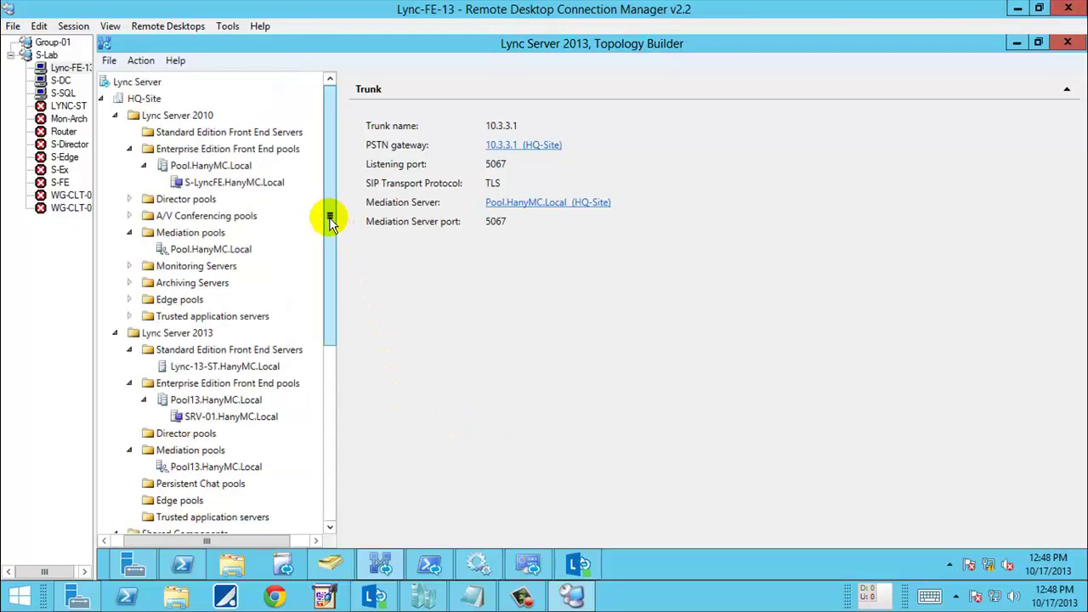
click(226, 184)
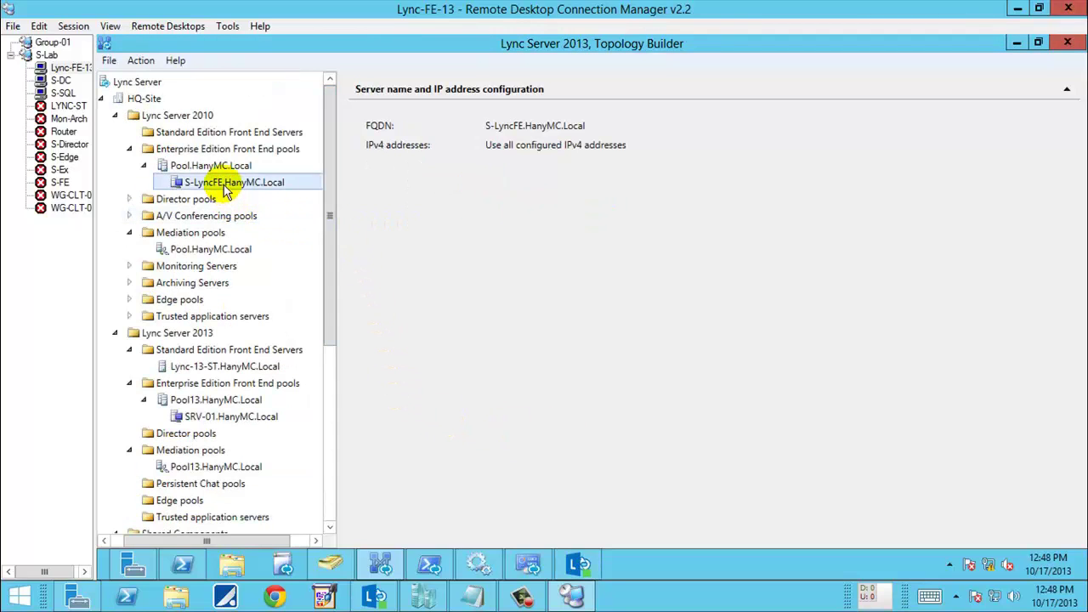
click(213, 165)
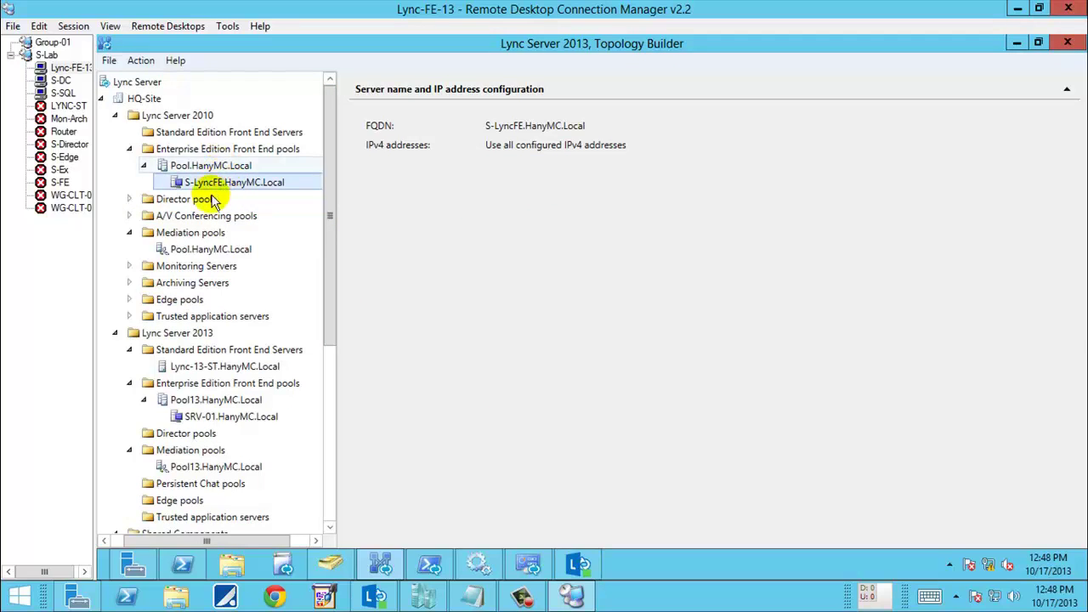
click(190, 251)
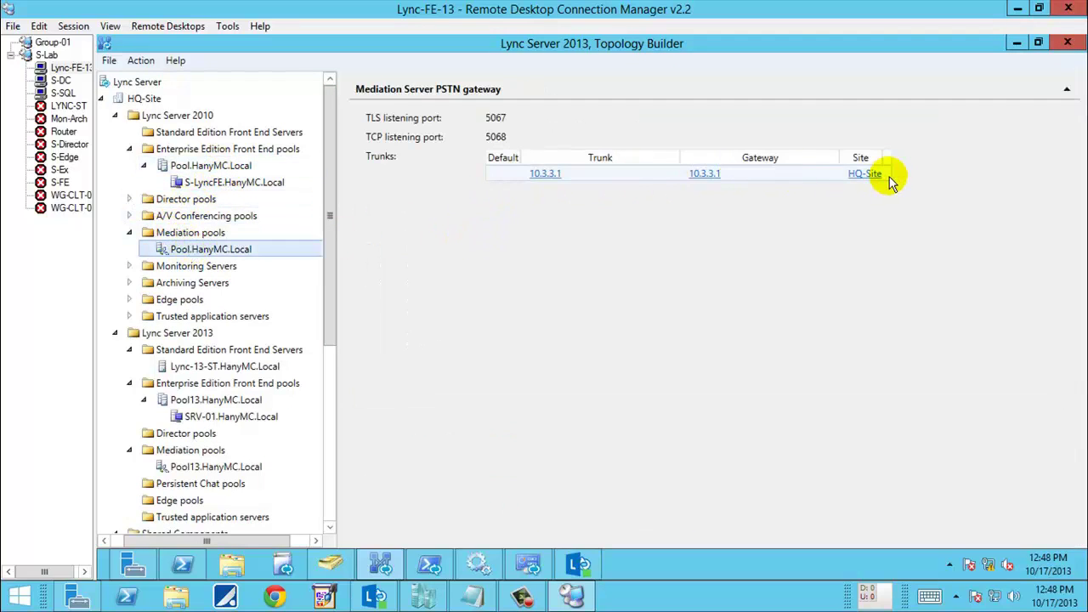